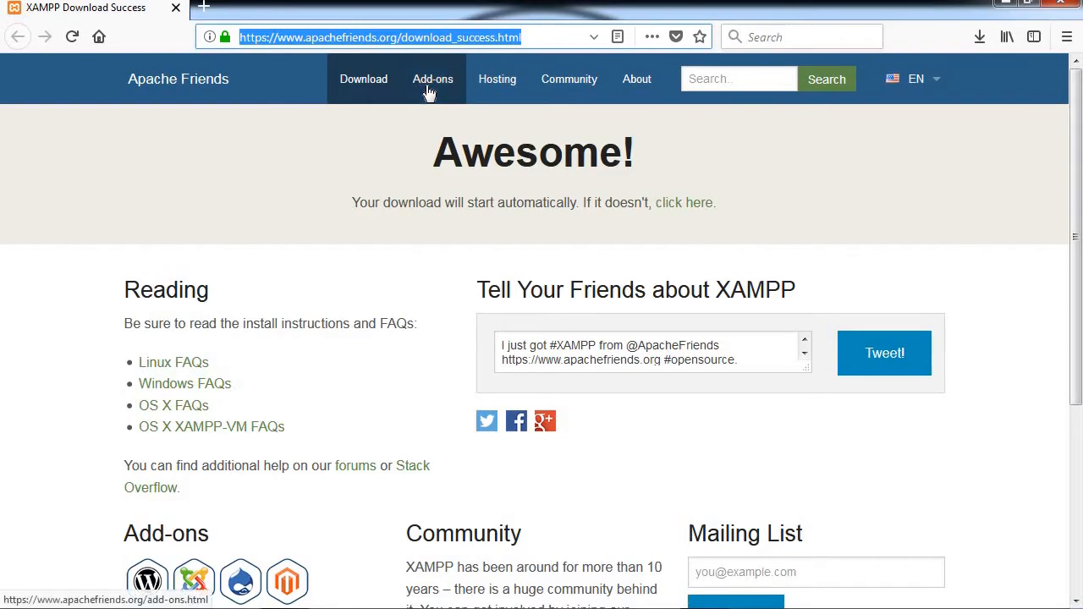
Step: Load google.co.in by typing 'goo' into the address bar
type("google.co.in")
key("Return")
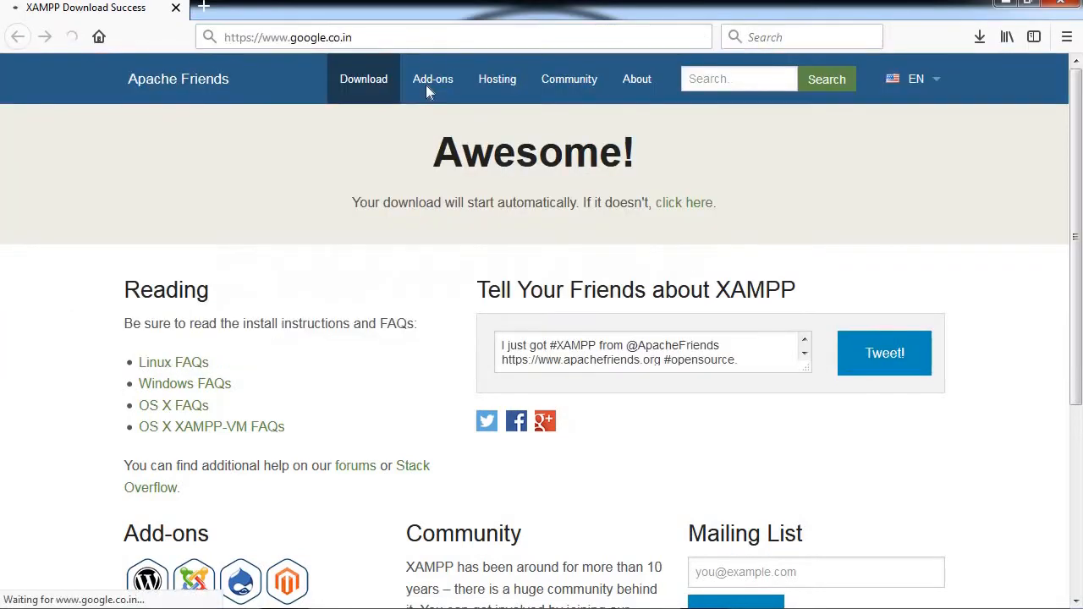
Step: Search Google for 'download wordpress' and open the 'Download WordPress - WordPress.org' result
type("downlo")
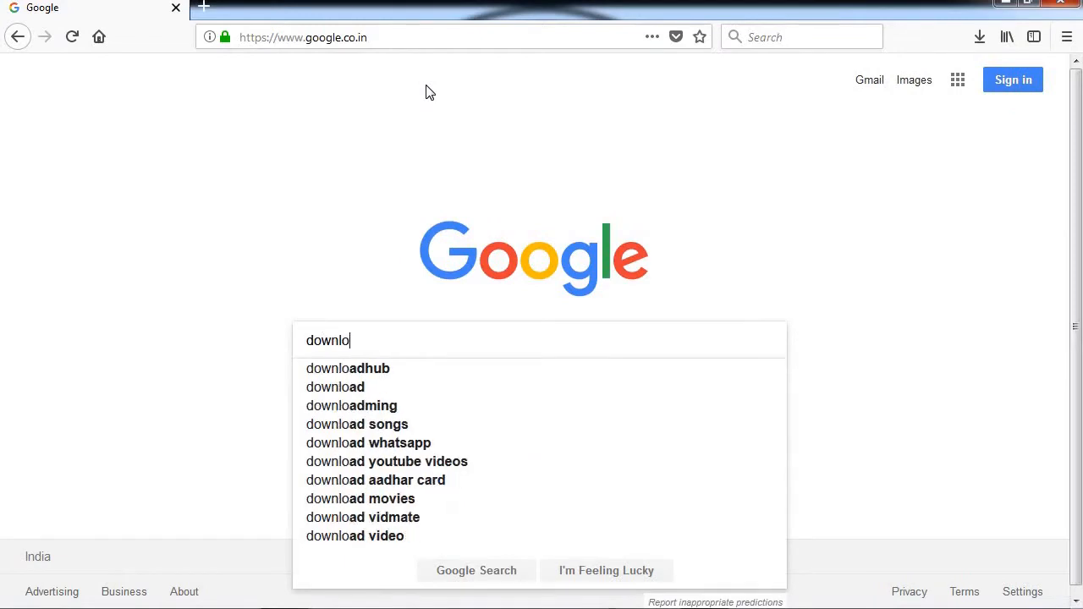
type("ad word")
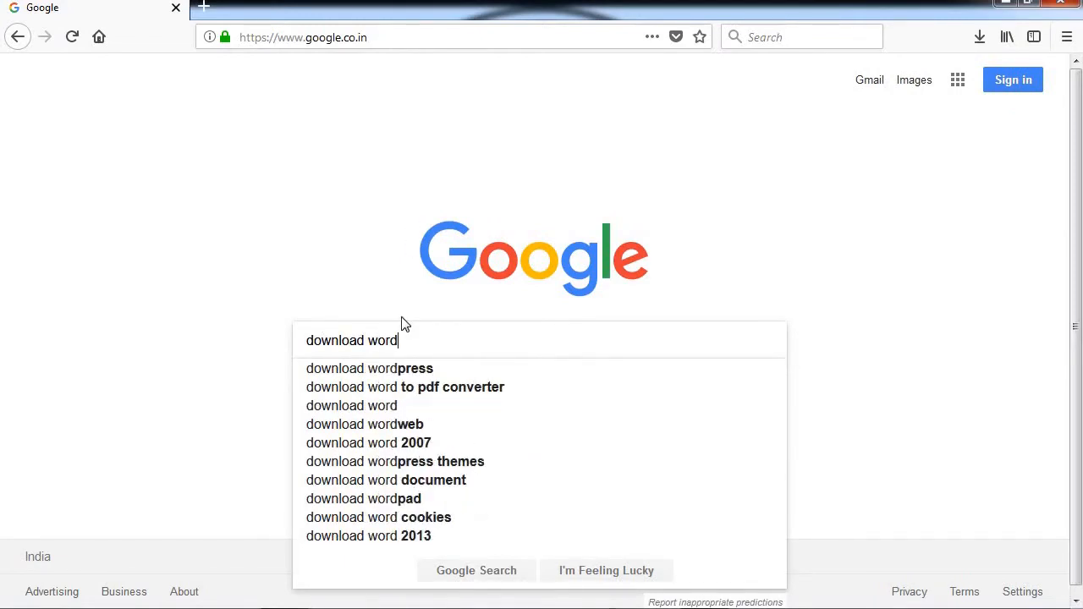
left_click(399, 368)
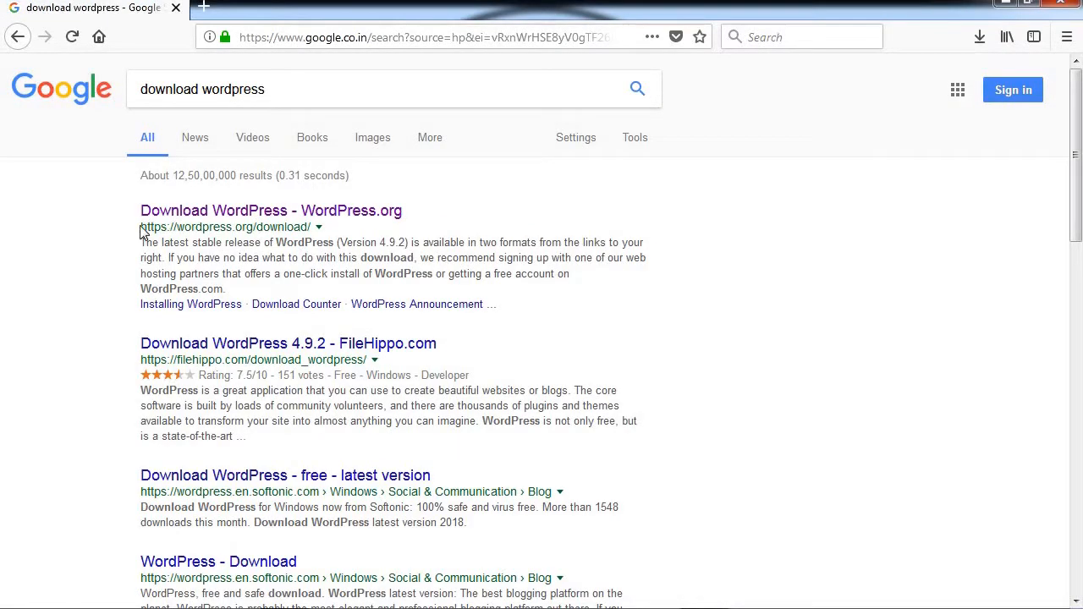
left_click_drag(141, 227, 315, 226)
left_click(326, 214)
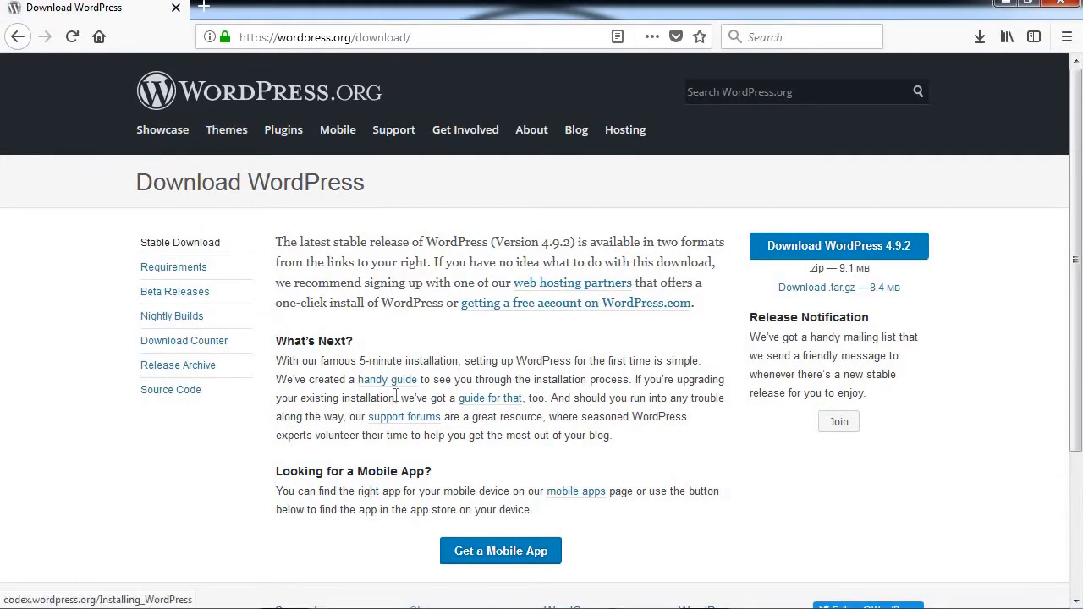
Step: Save wordpress-4.9.2.zip to the HP V210W (G:) drive, then open its containing folder
scroll(396, 397, "down", 3)
scroll(723, 292, "up", 3)
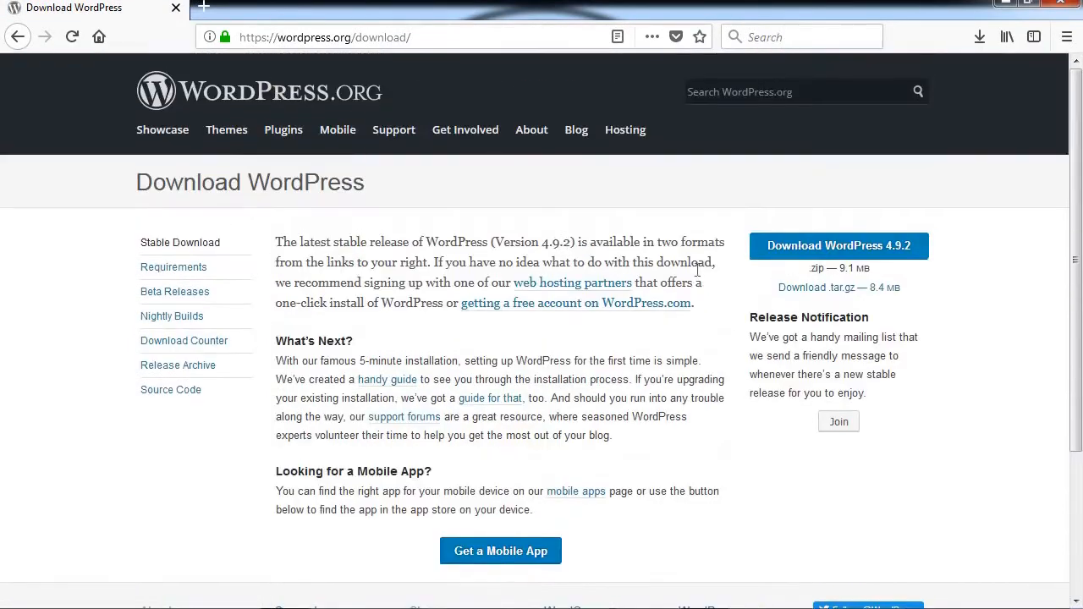
left_click(854, 252)
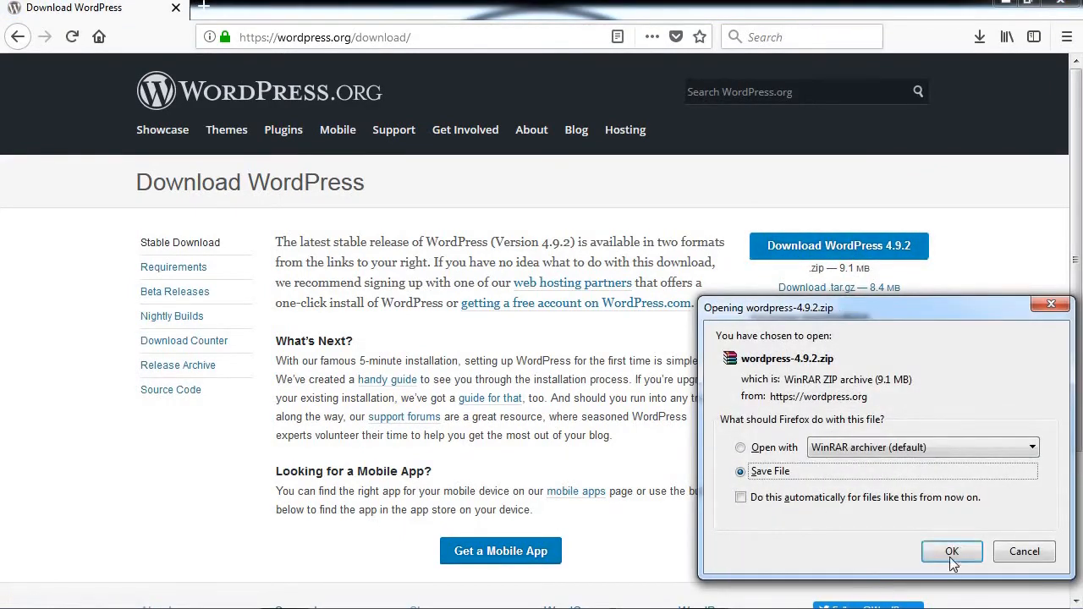
left_click(952, 552)
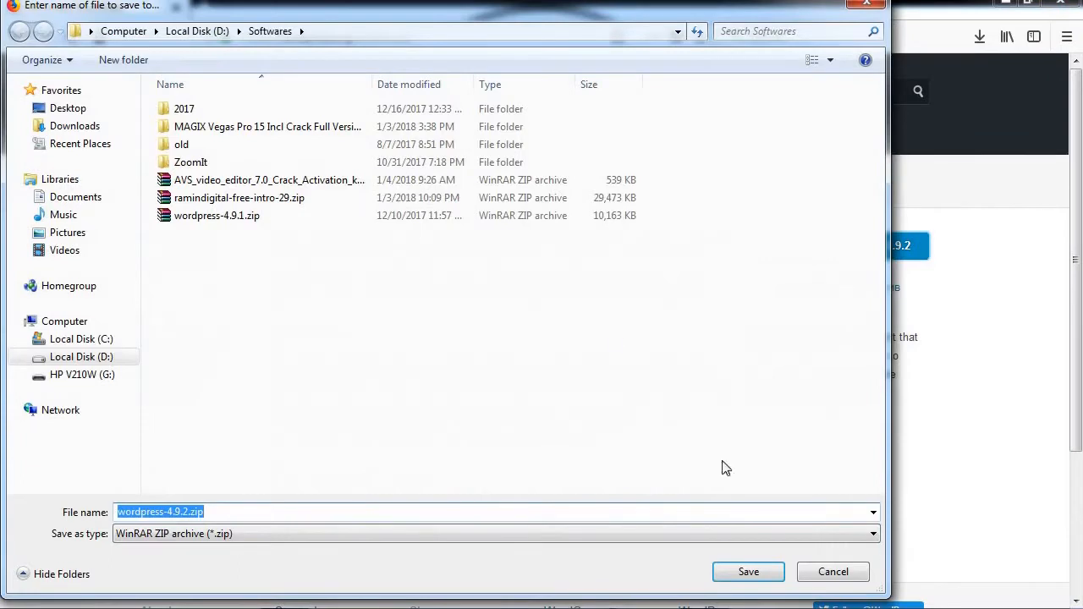
left_click(196, 30)
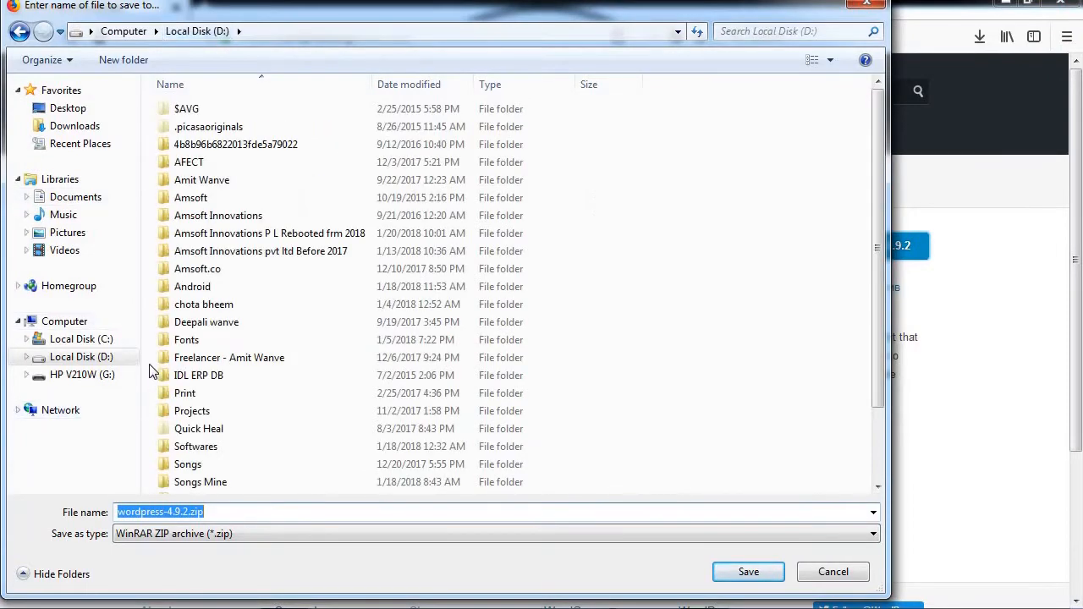
left_click(67, 375)
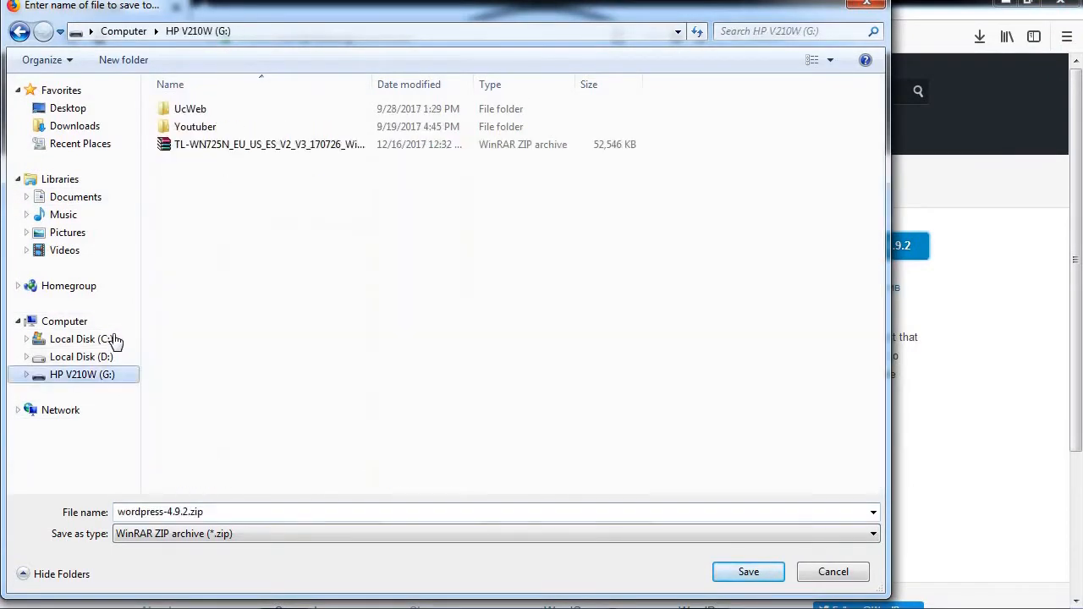
left_click(748, 573)
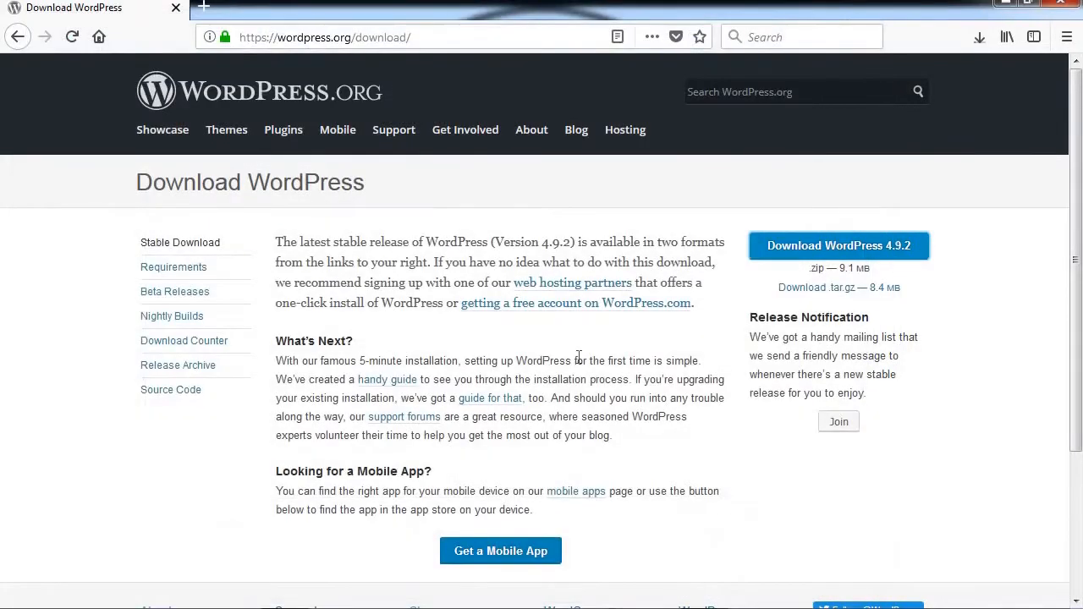
left_click(977, 42)
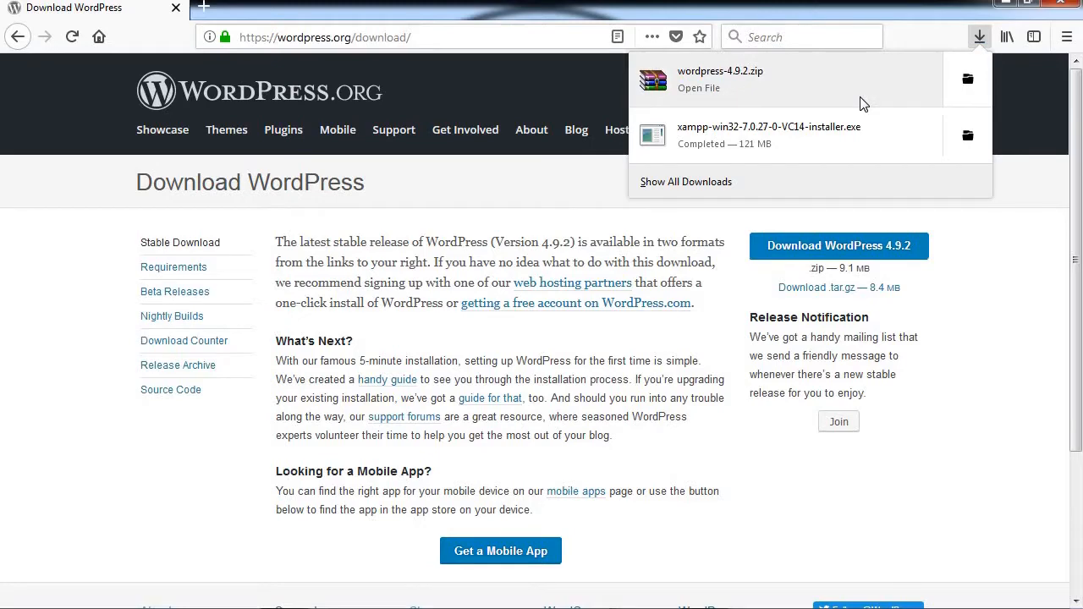
left_click(968, 79)
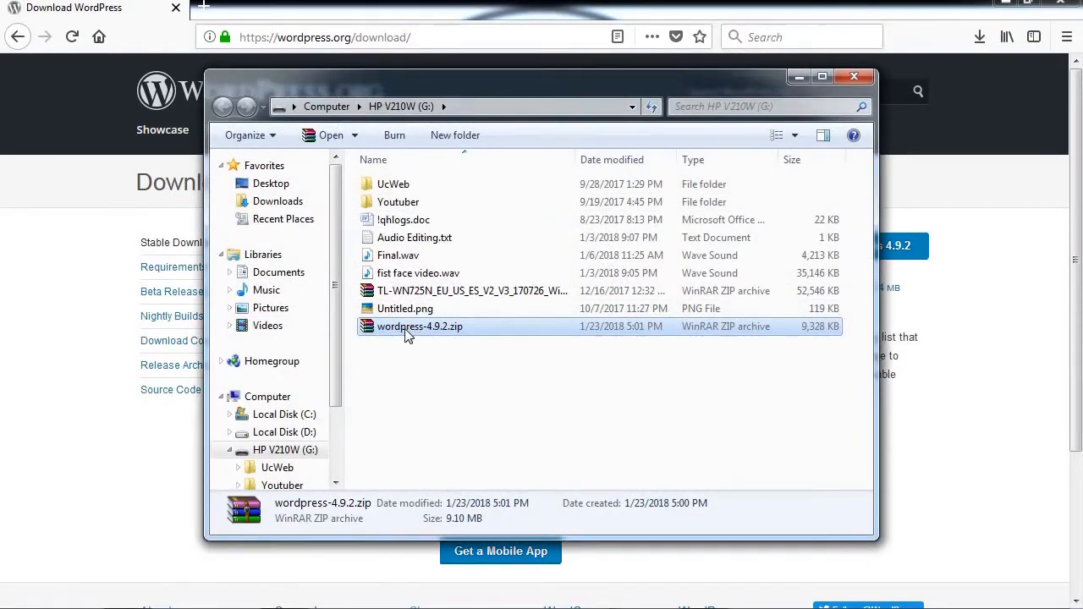
Step: Copy wordpress-4.9.2.zip from the G: drive and paste it into C:\xampp\htdocs
right_click(406, 330)
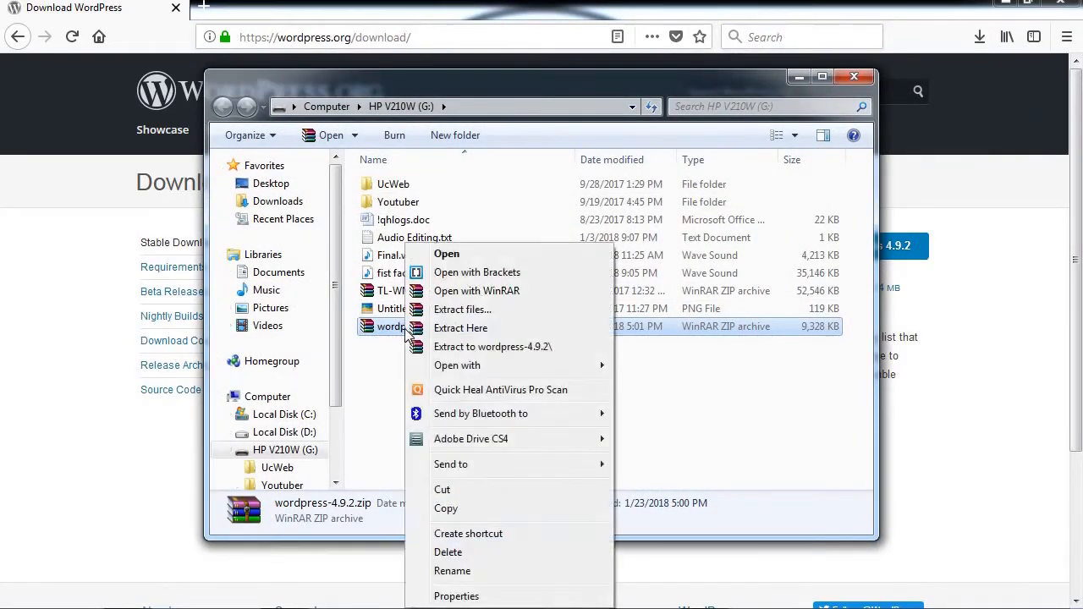
left_click(445, 509)
left_click(270, 414)
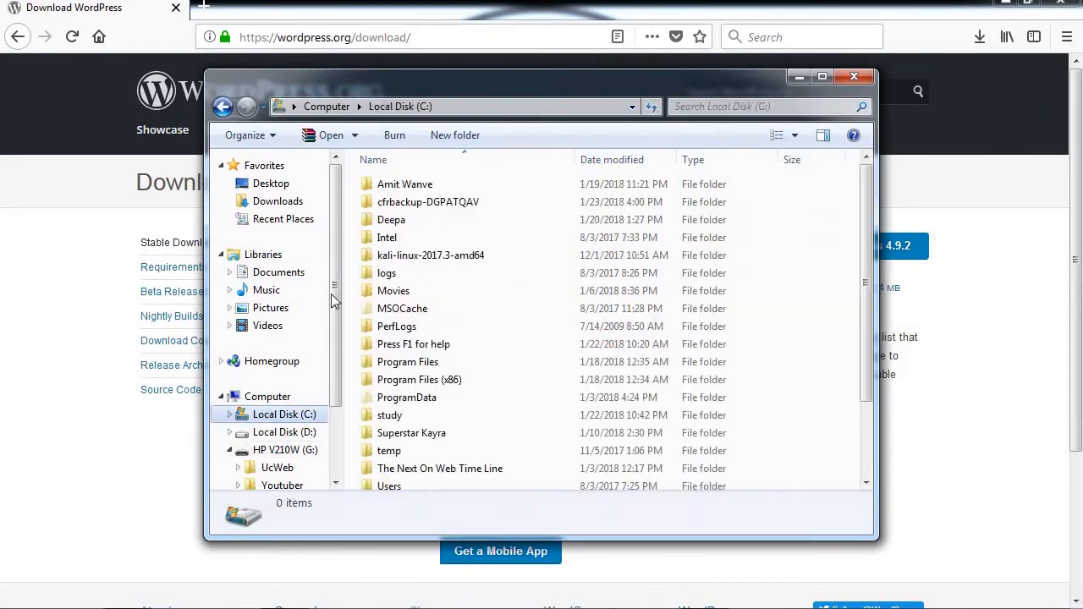
left_click(412, 417)
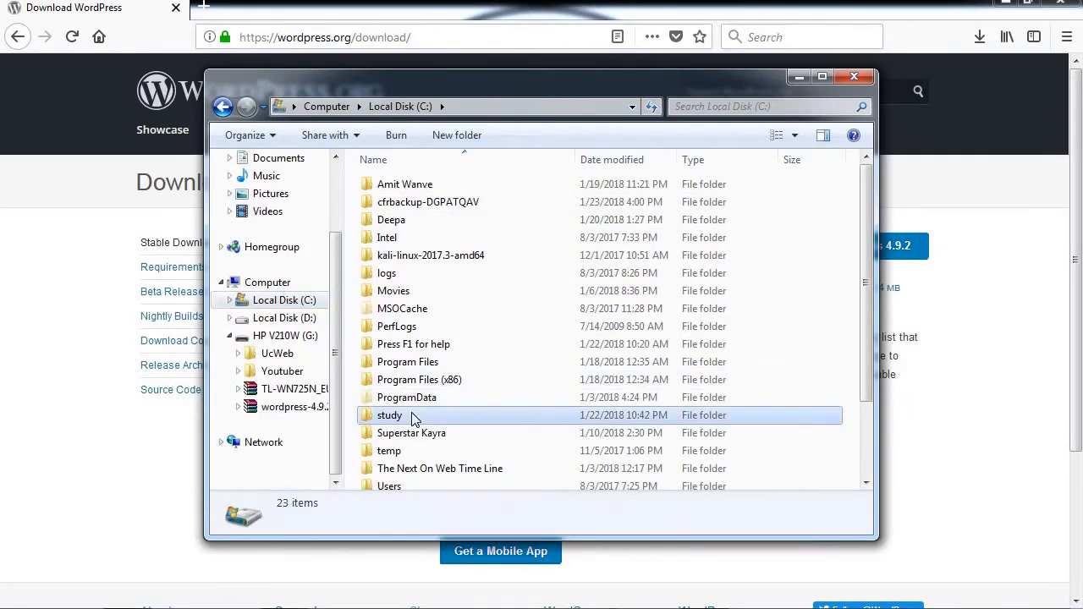
scroll(412, 423, "down", 2)
double_click(398, 448)
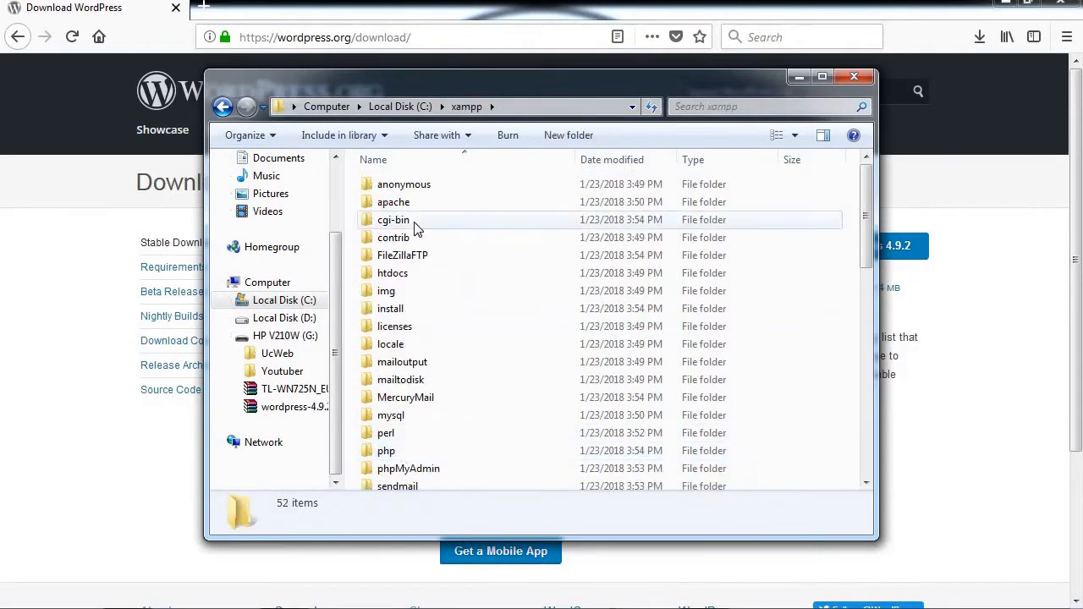
scroll(418, 393, "down", 2)
scroll(419, 394, "up", 2)
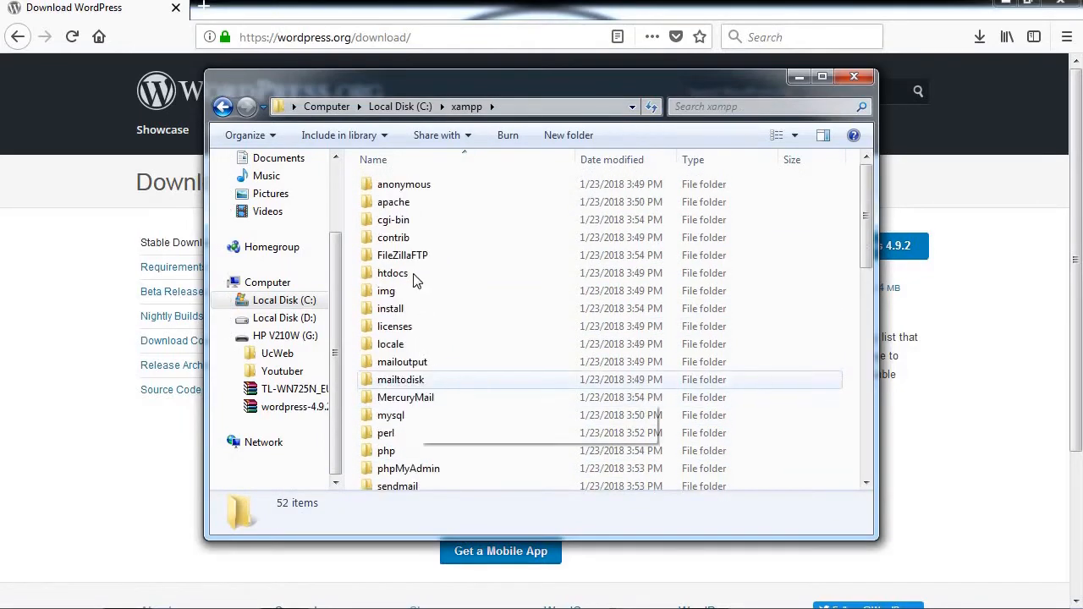
double_click(403, 281)
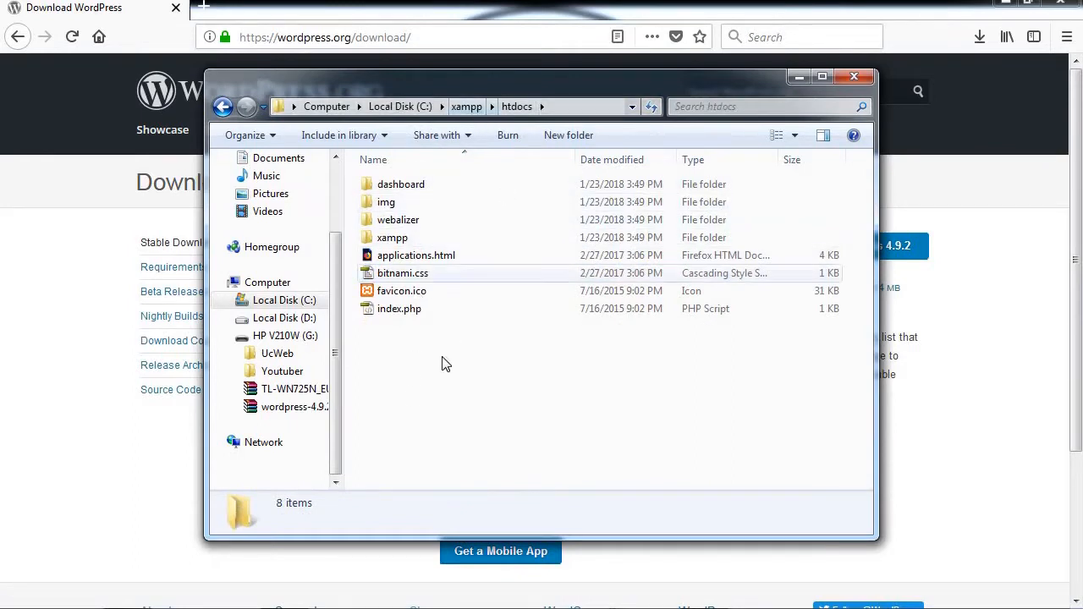
right_click(406, 379)
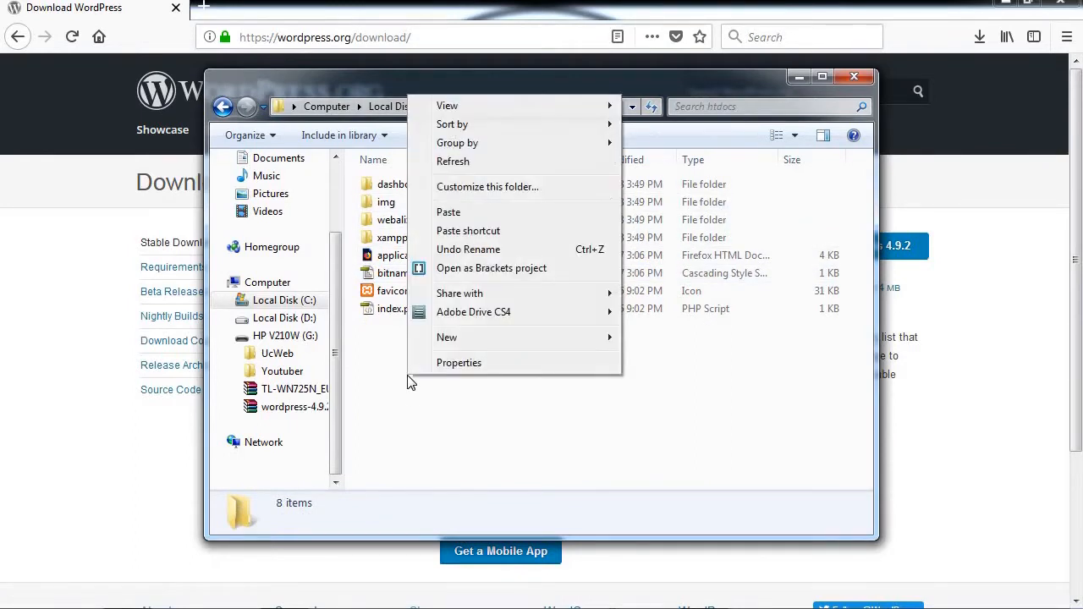
left_click(491, 215)
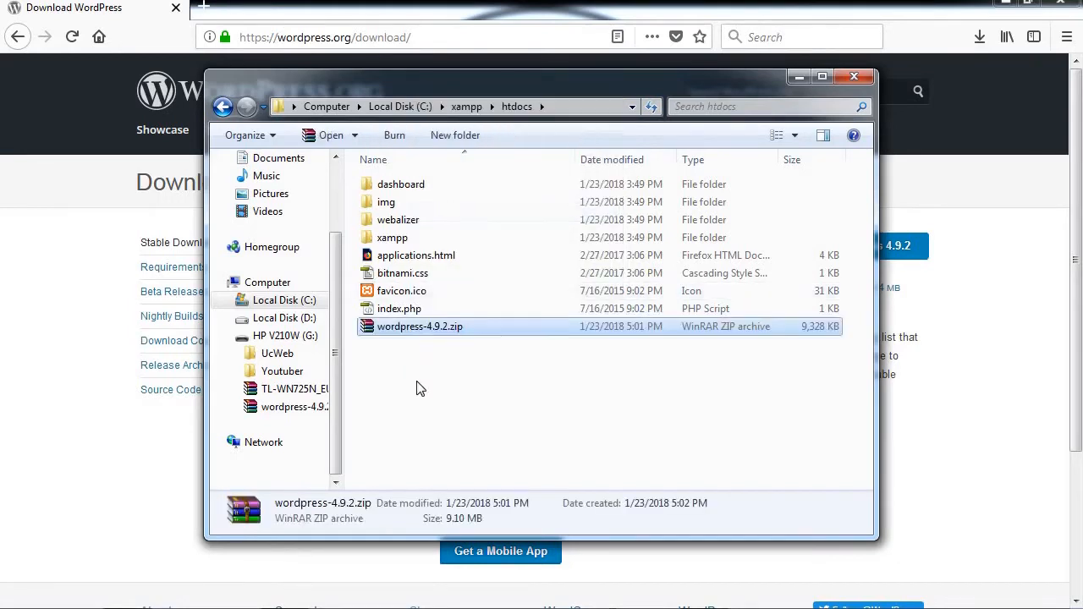
Step: Extract the zip with 'Extract to wordpress-4.9.2\' and refresh htdocs to show the new folder
right_click(416, 337)
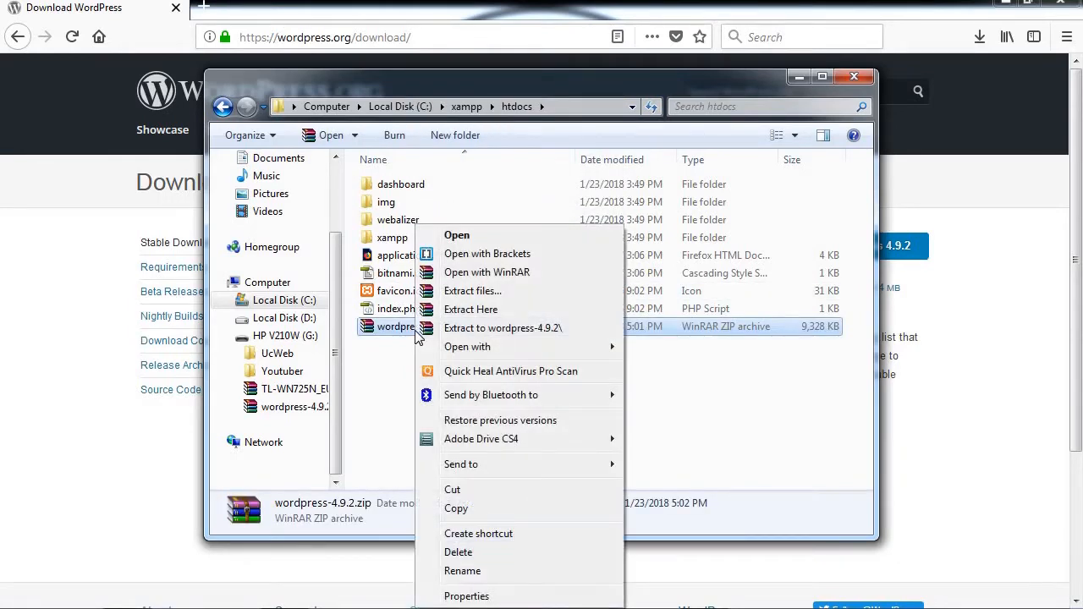
left_click(492, 329)
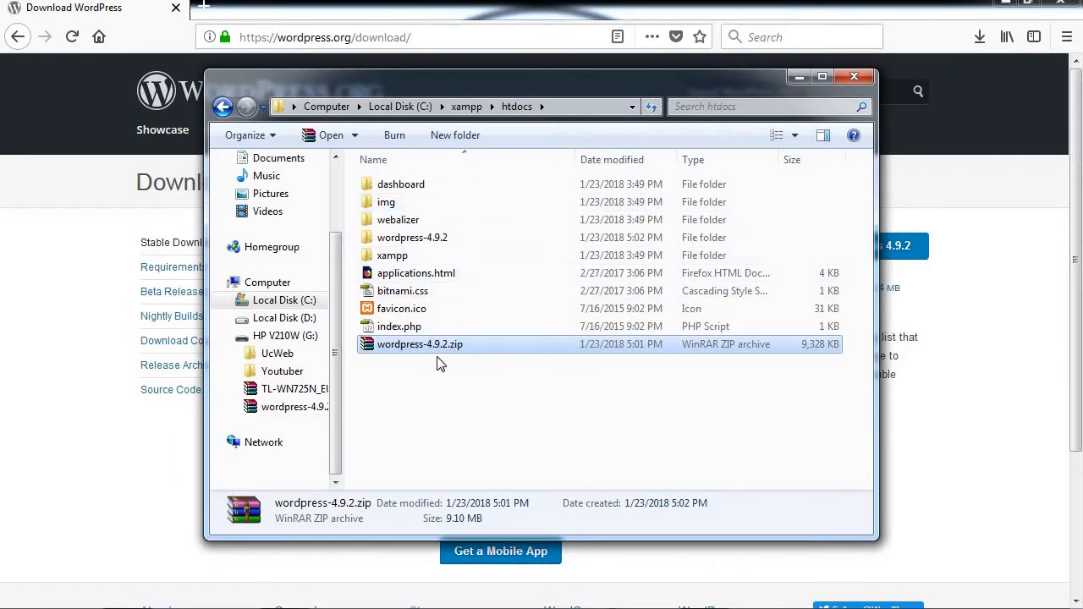
left_click(415, 376)
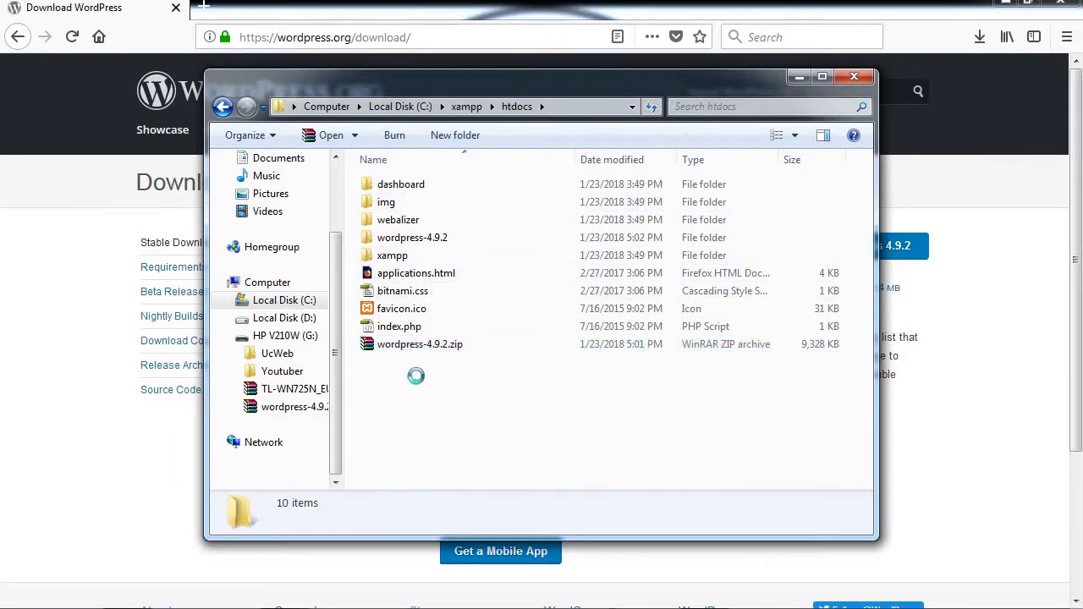
right_click(417, 383)
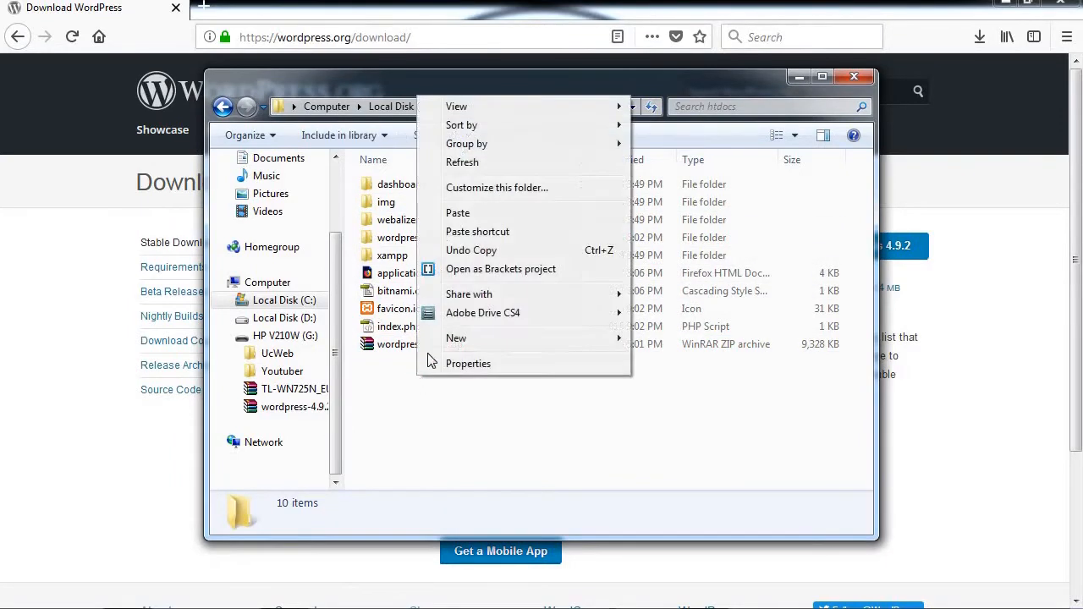
left_click(474, 163)
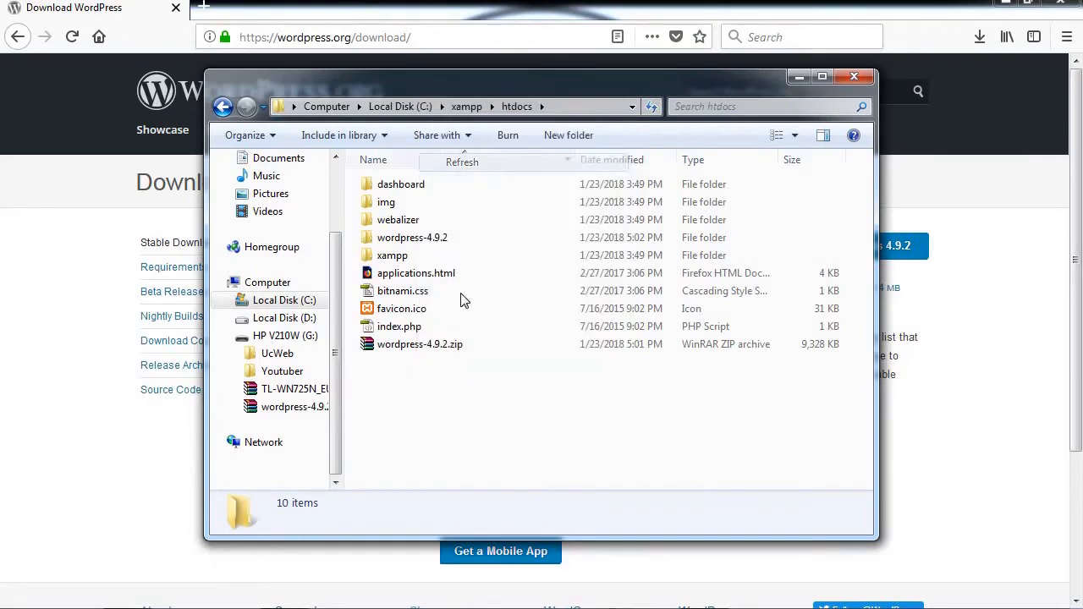
Step: Move the inner wordpress folder out of wordpress-4.9.2 directly into htdocs
left_click(441, 241)
double_click(441, 241)
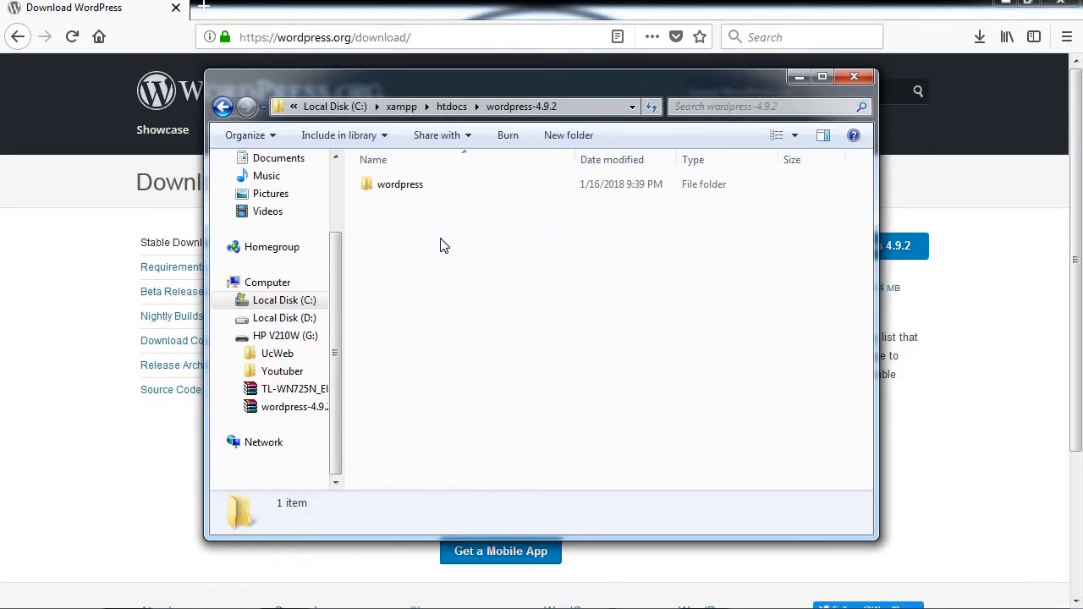
left_click(389, 193)
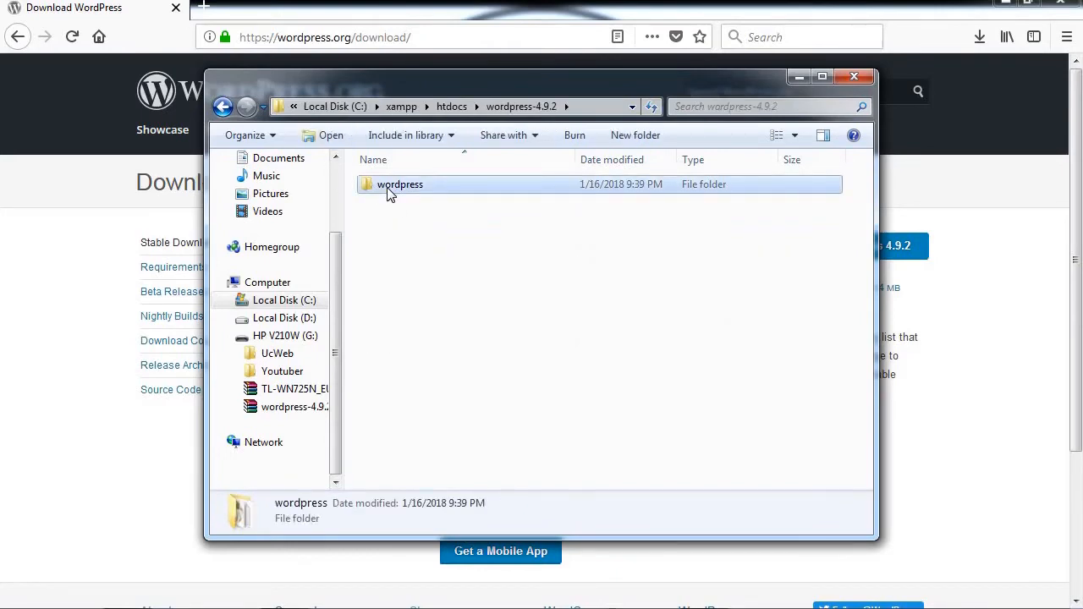
right_click(389, 192)
left_click(246, 115)
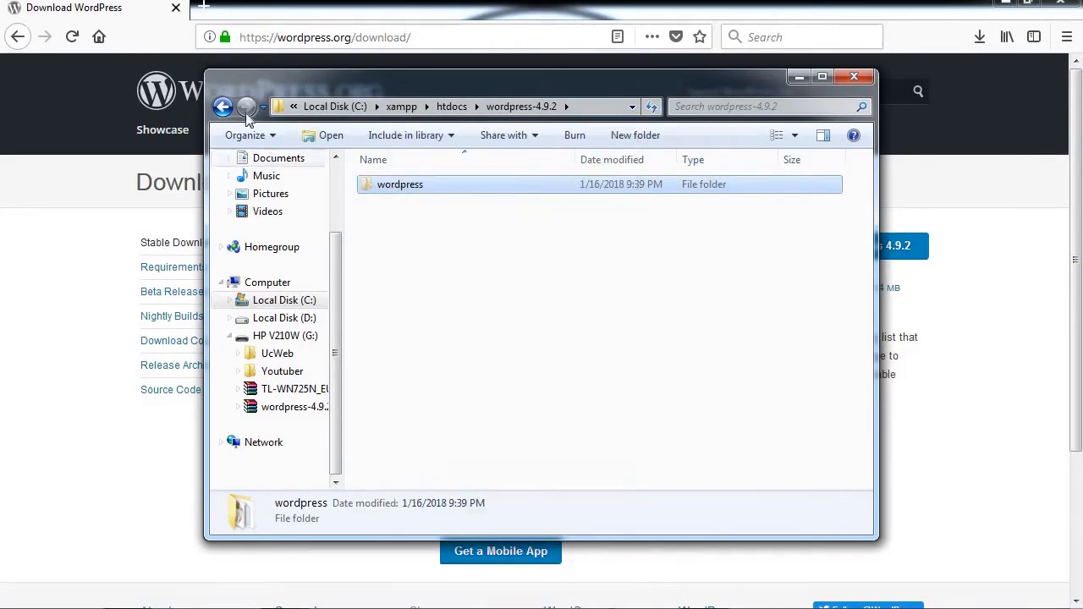
left_click(223, 105)
right_click(431, 413)
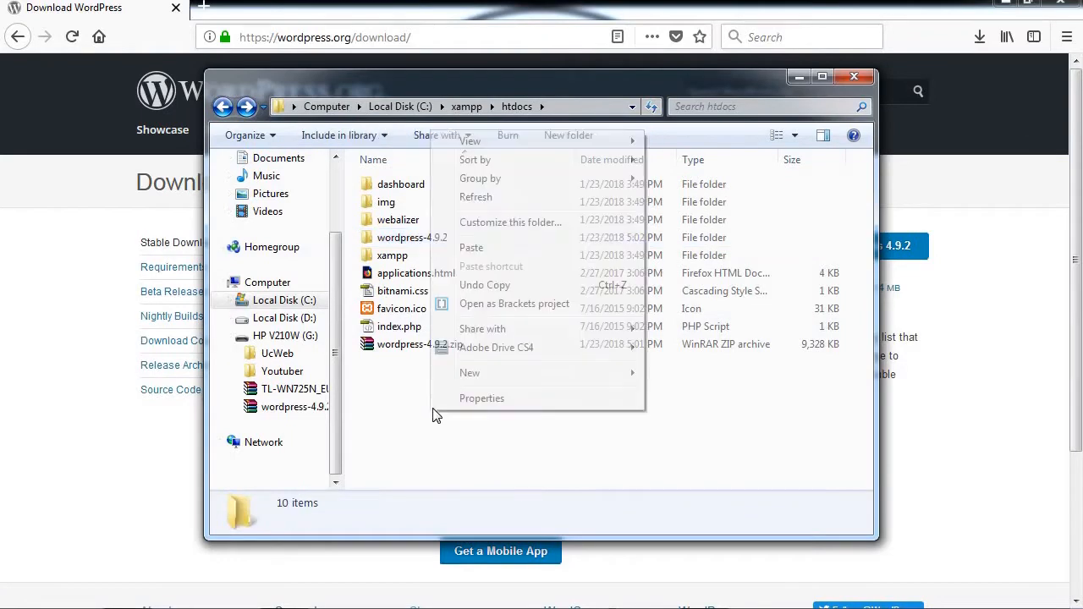
left_click(474, 253)
Step: Permanently delete the leftover wordpress-4.9.2 folder from htdocs
left_click(423, 258)
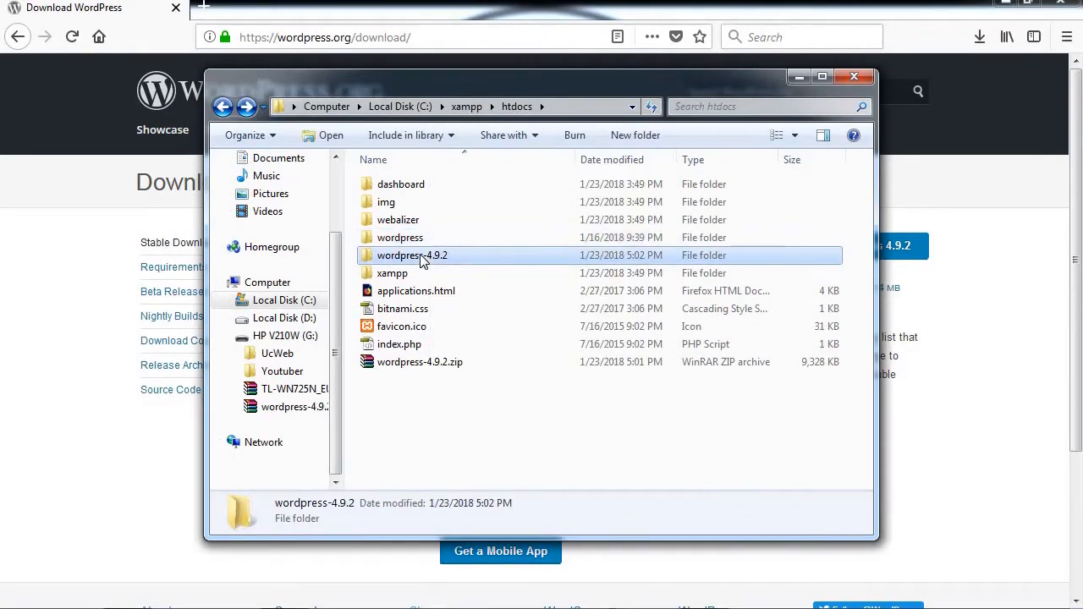
right_click(423, 258)
left_click(468, 552)
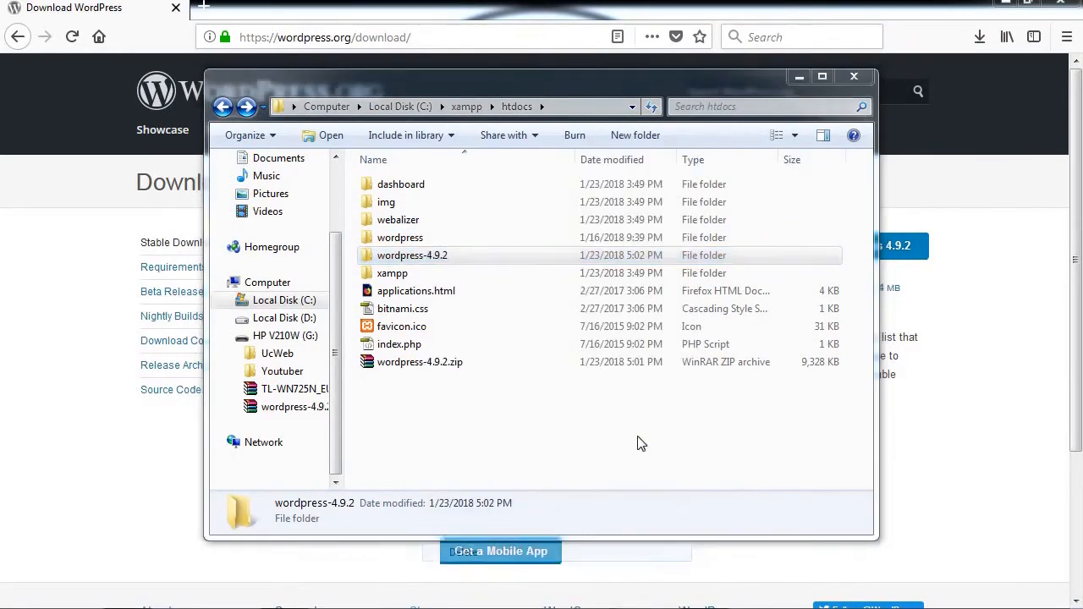
left_click(611, 381)
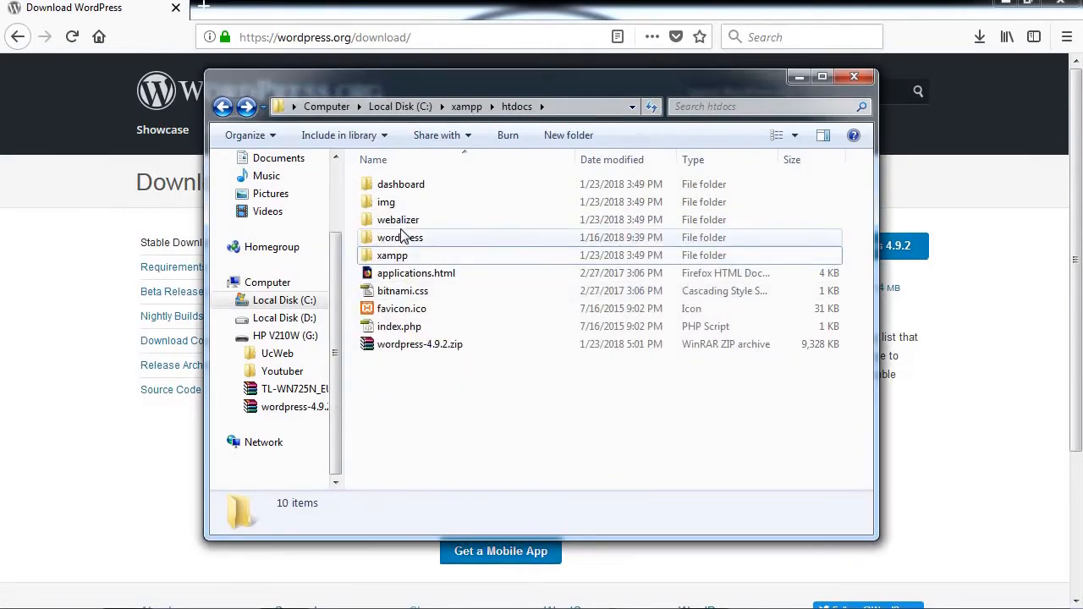
Step: Check the wordpress folder's wp-admin contents, then return to htdocs
double_click(403, 237)
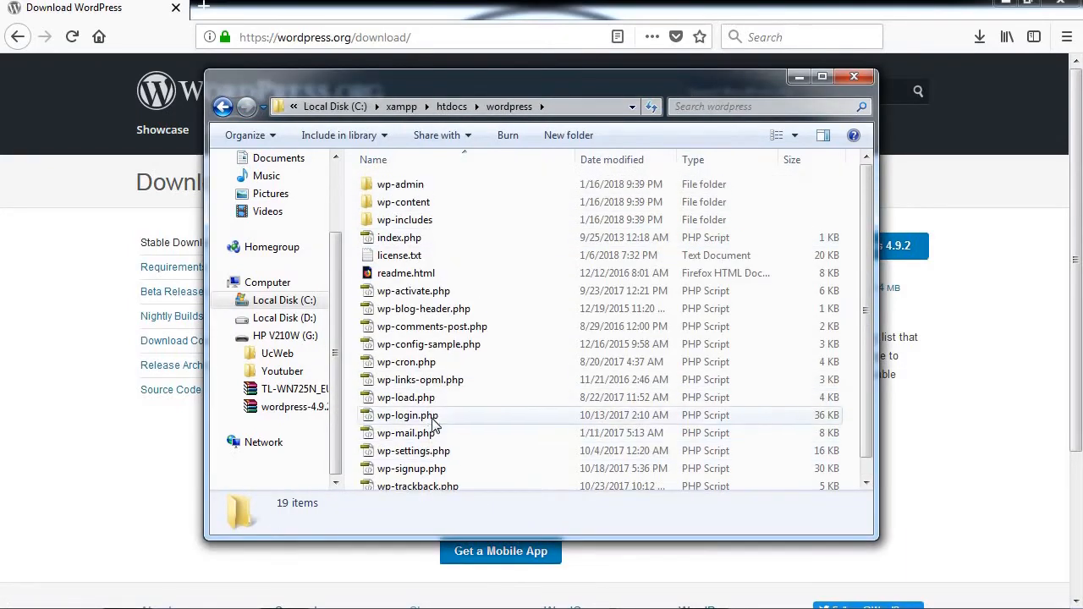
double_click(401, 186)
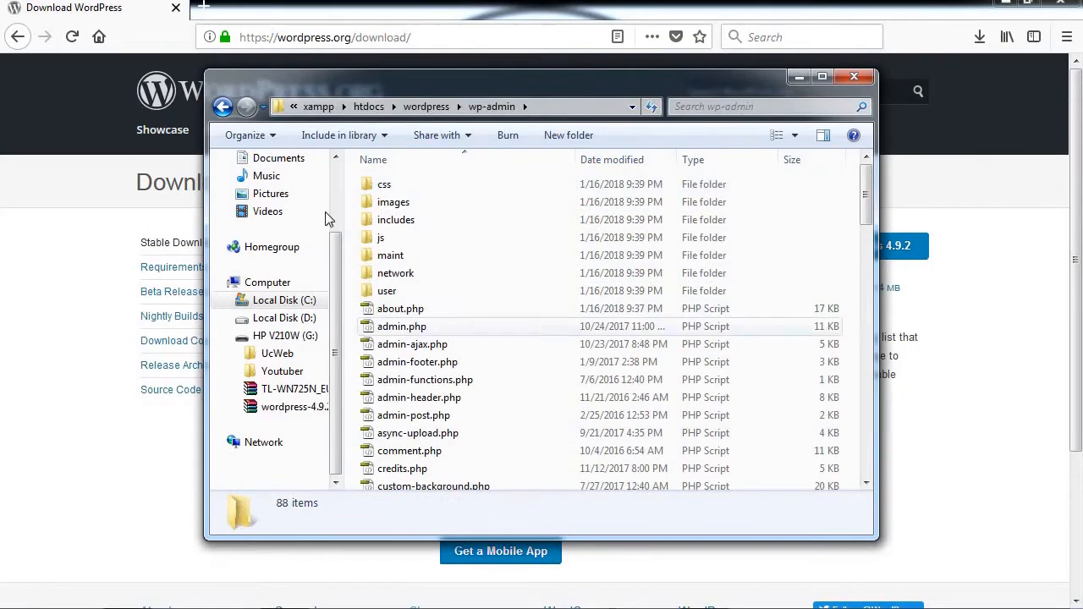
left_click(222, 107)
left_click(222, 106)
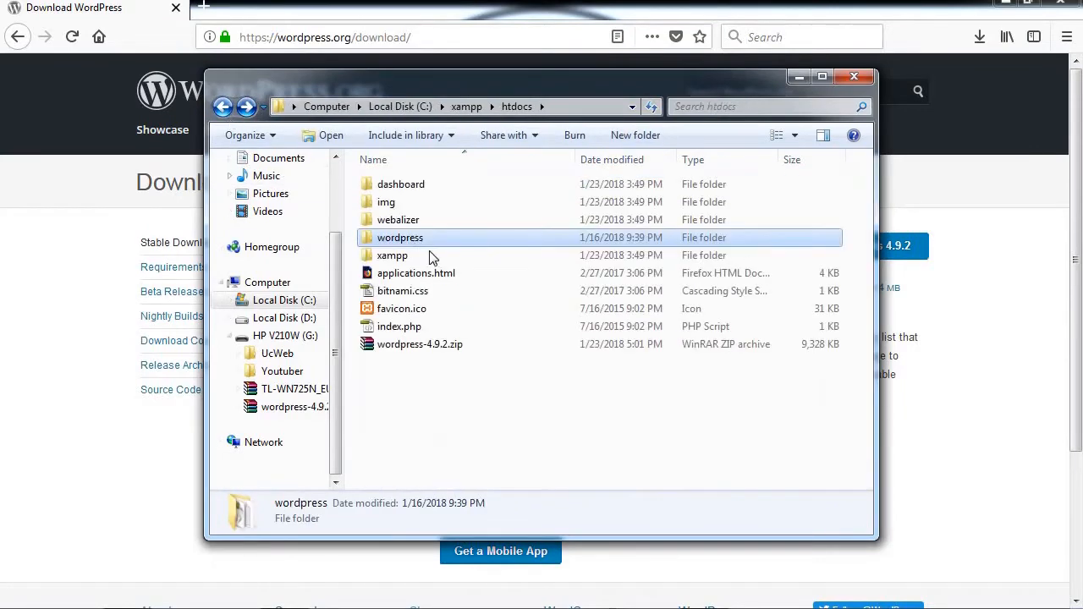
Step: Rename the wordpress folder to demowp and refresh the htdocs listing
left_click(406, 238)
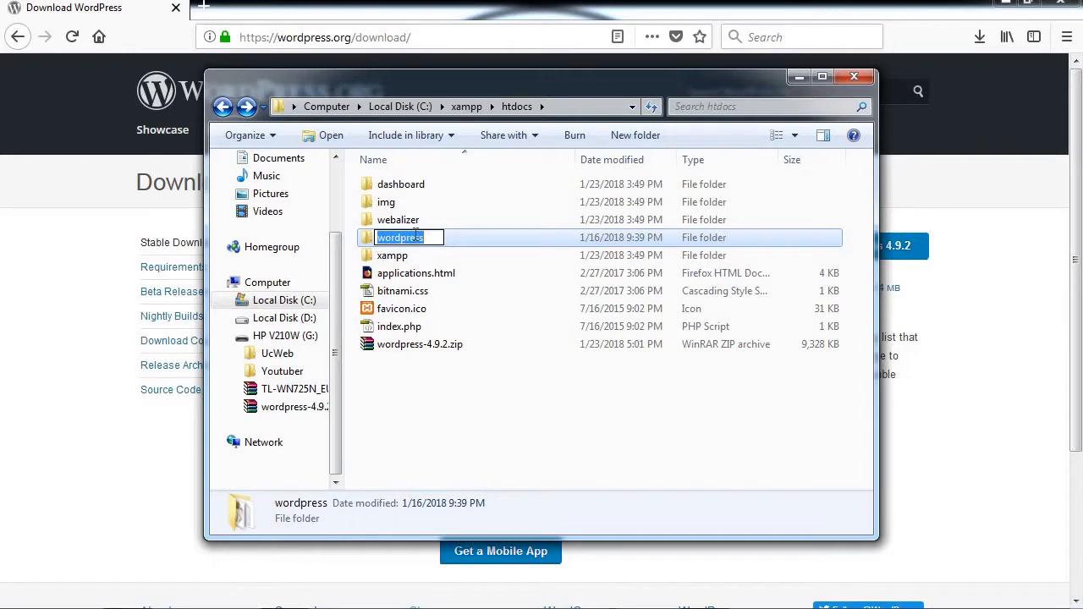
type("Dem")
key("BackSpace")
type("mo")
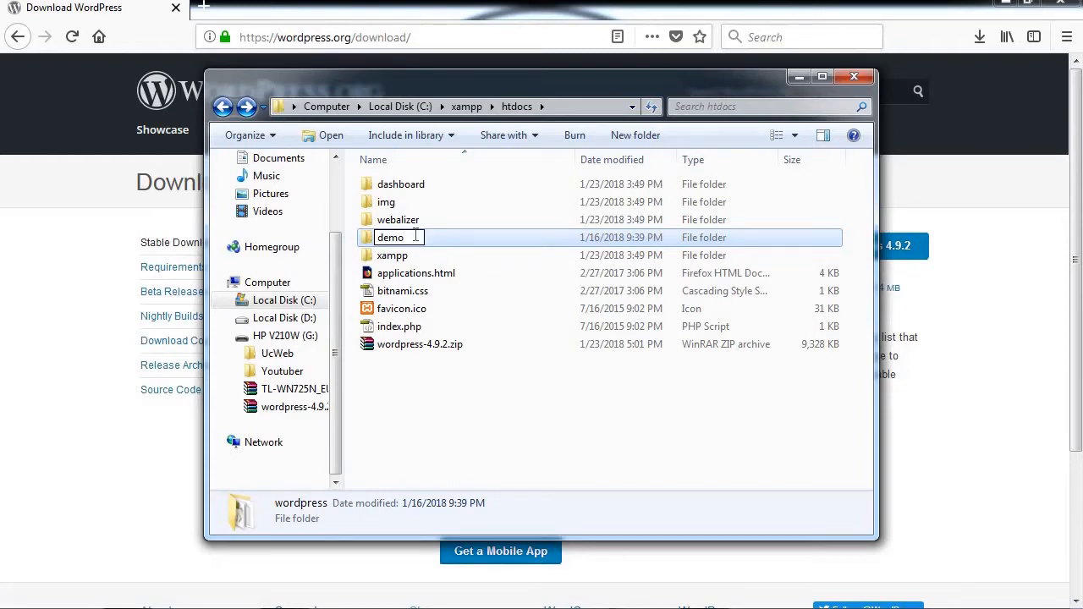
type("wp")
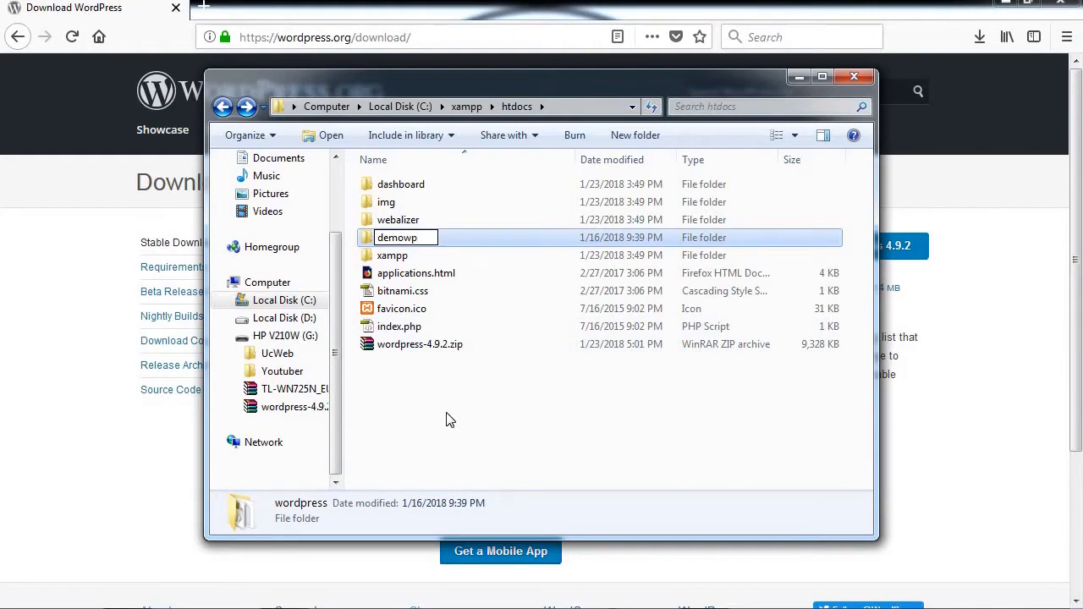
left_click(448, 418)
right_click(448, 418)
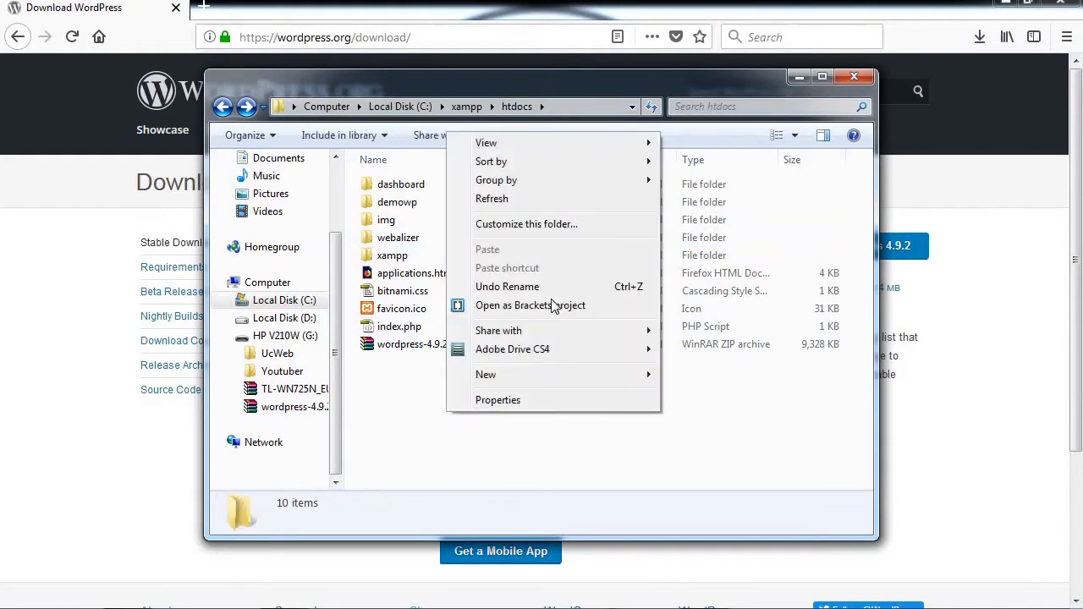
left_click(505, 198)
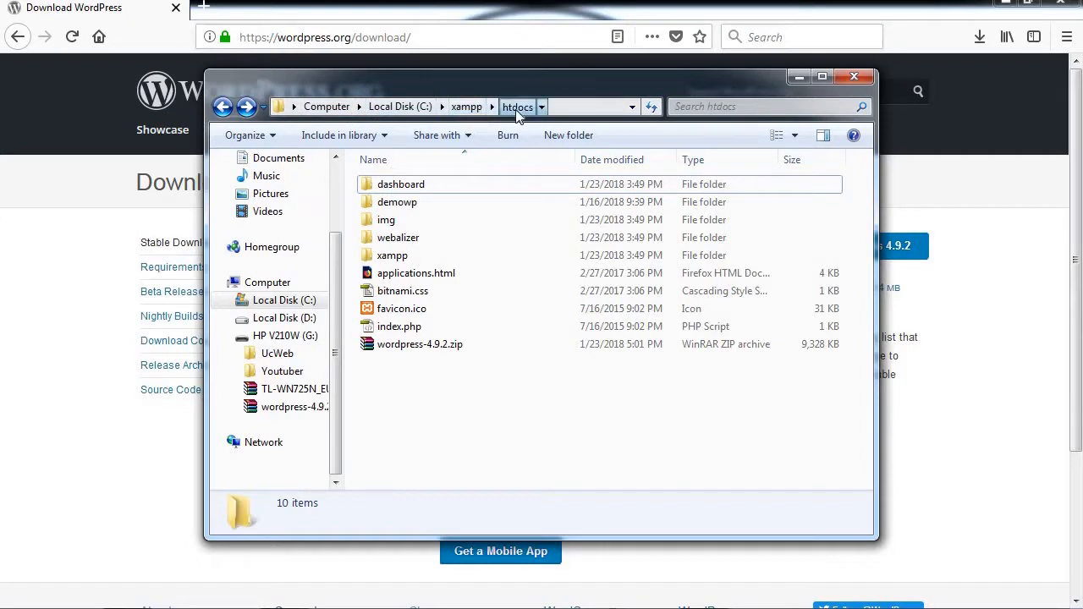
left_click(588, 112)
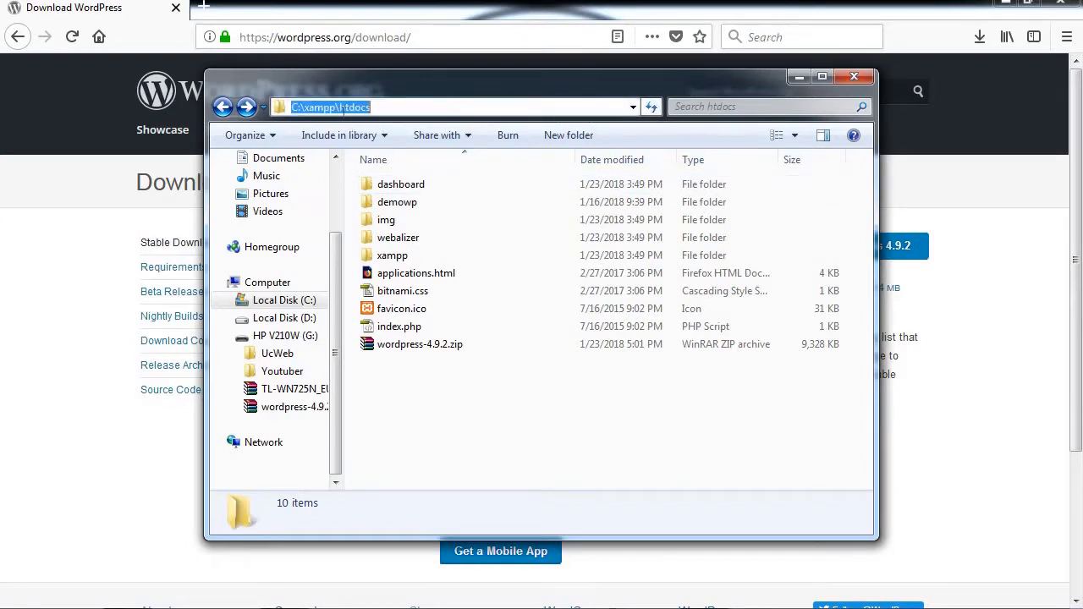
Step: Close Explorer, confirm Apache and MySQL are running in XAMPP, then close the panel
left_click(853, 78)
key("alt+Tab")
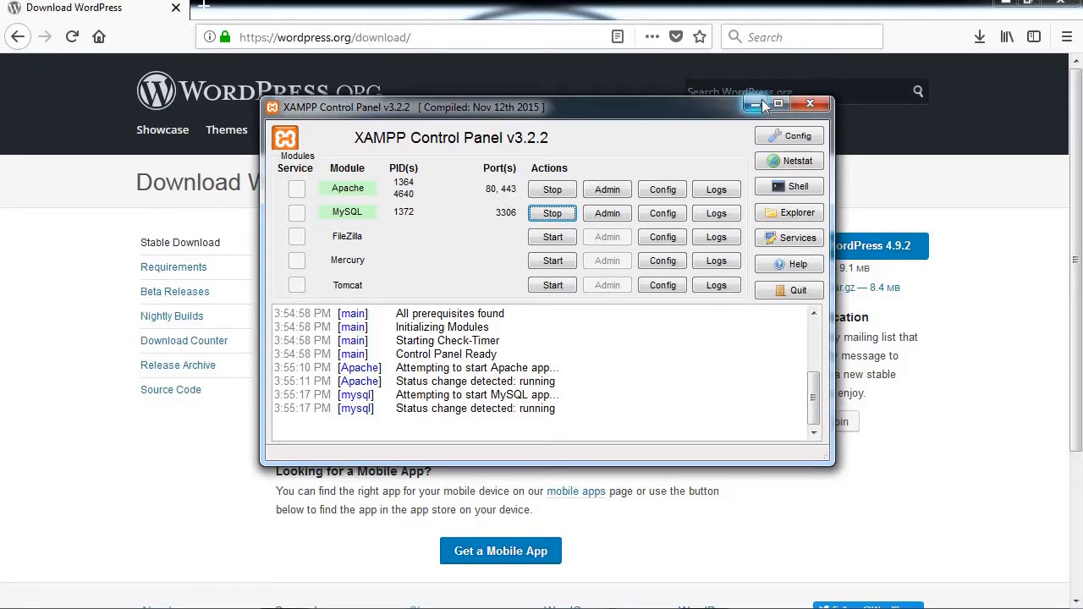
left_click(814, 106)
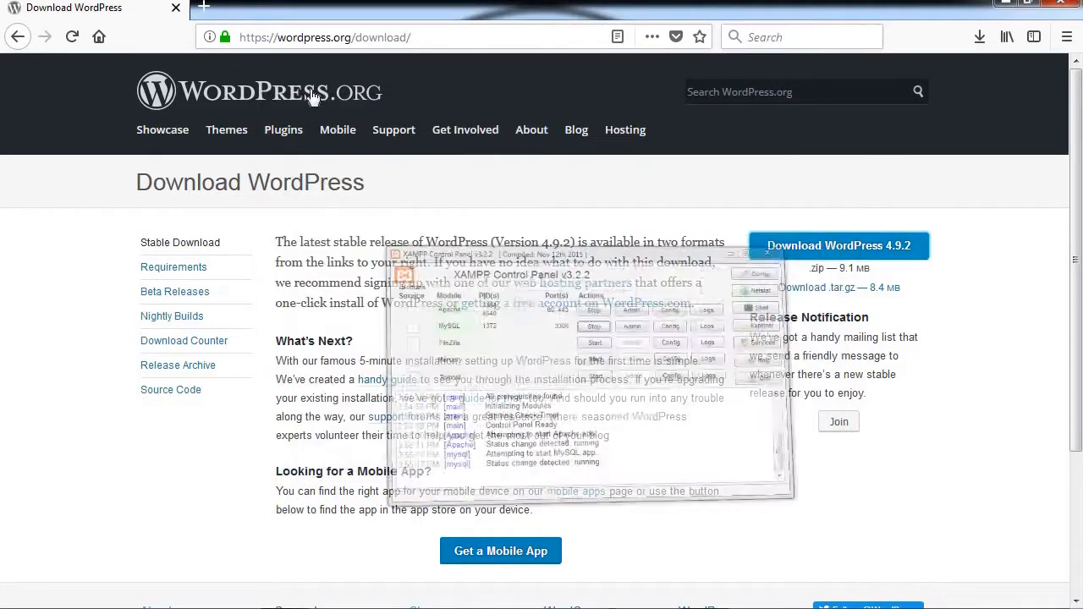
Step: Load localhost/demowp in Firefox's address bar
left_click(398, 36)
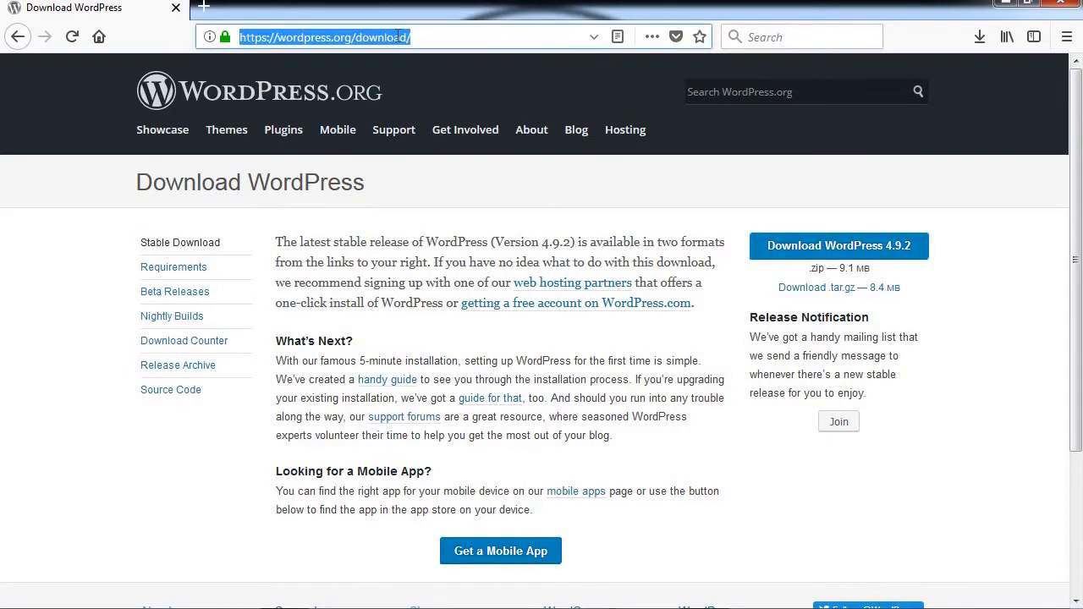
type("localhost/")
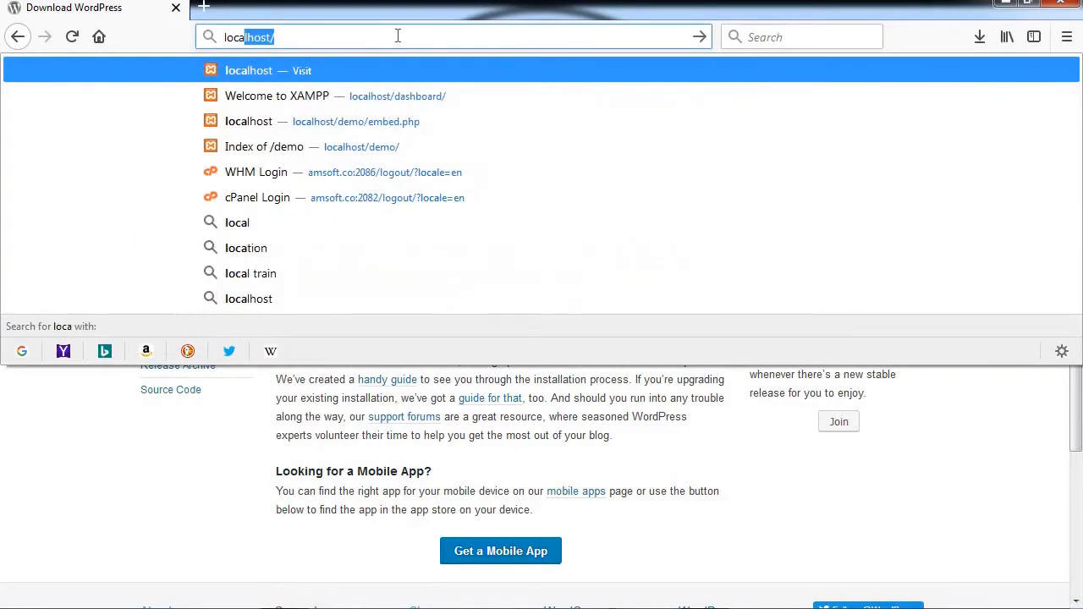
key("Right")
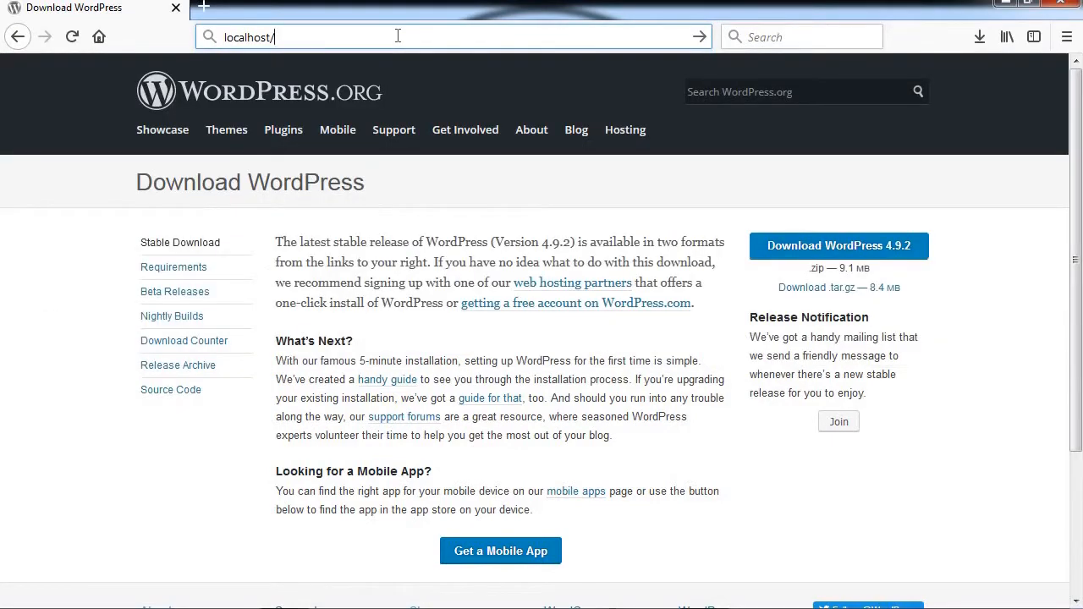
type("d")
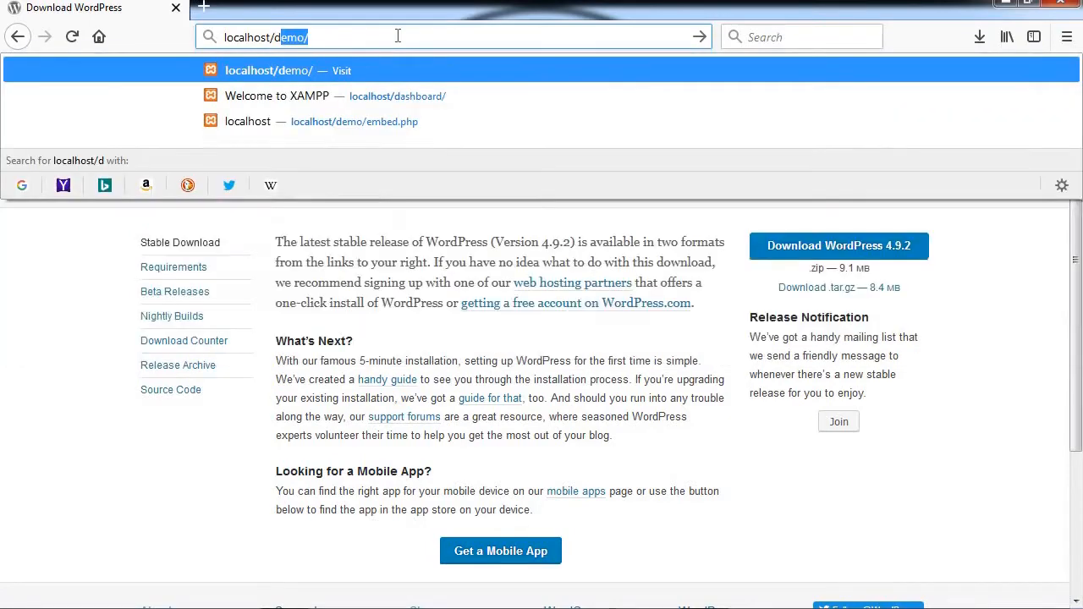
type("emo")
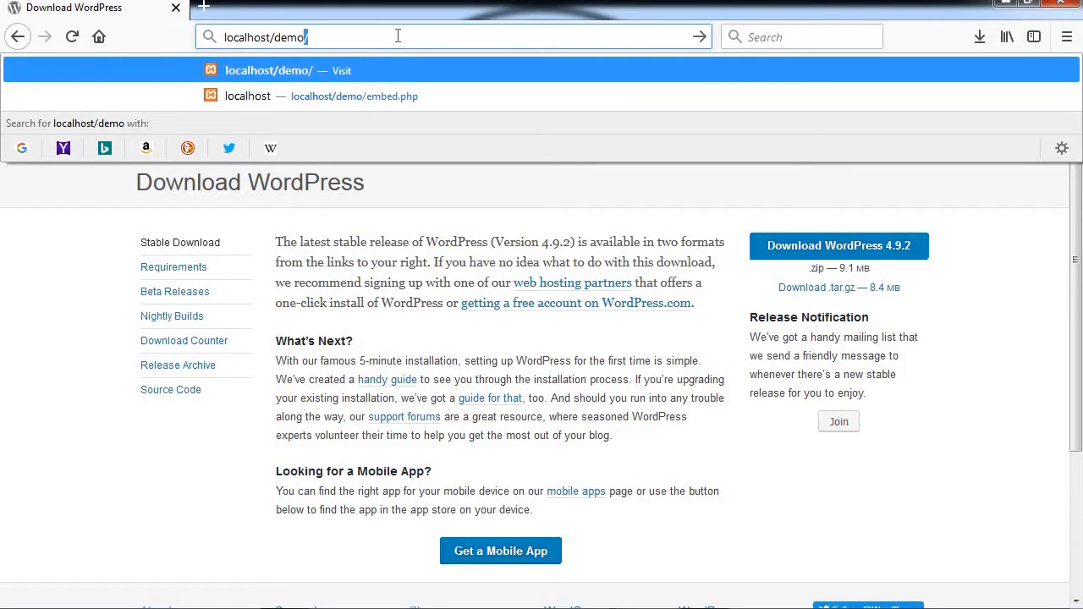
type("wp")
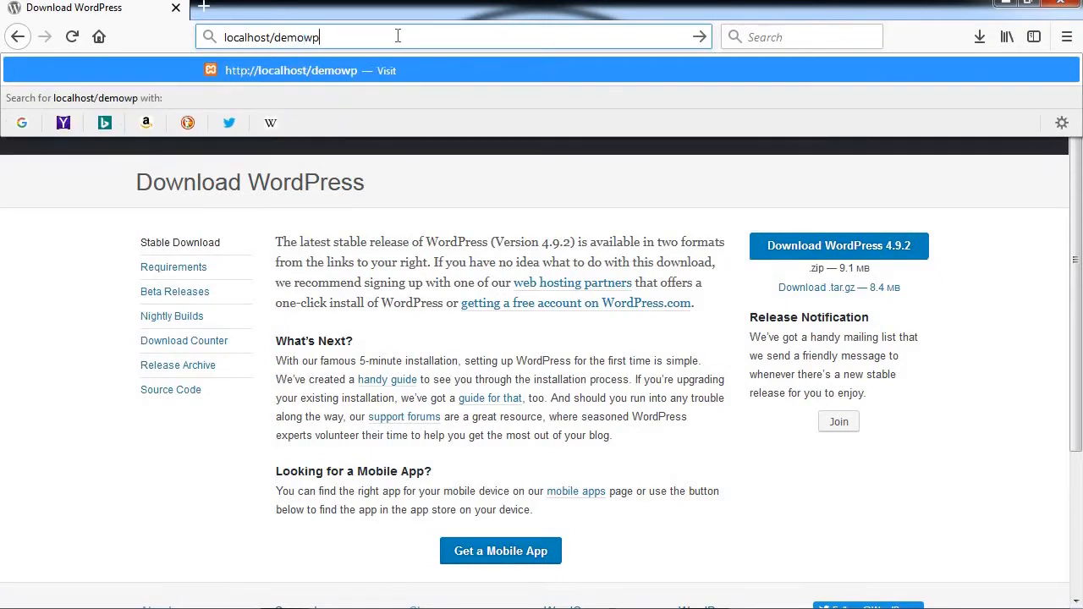
key("Return")
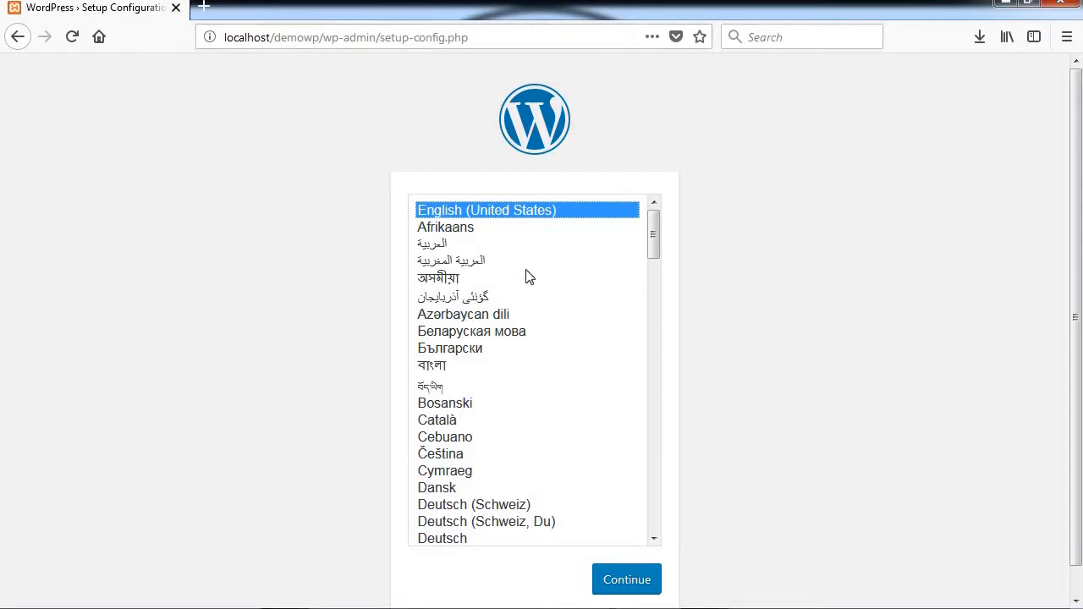
Step: Continue setup in English (United States), review the database-details welcome text, and open a new tab
left_click(637, 582)
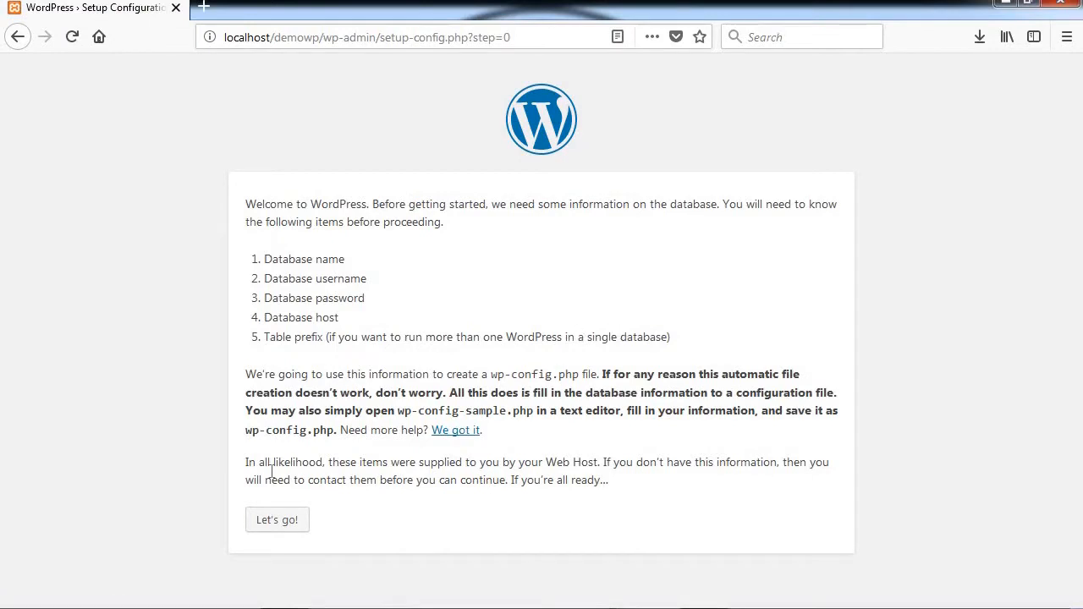
left_click_drag(245, 204, 829, 231)
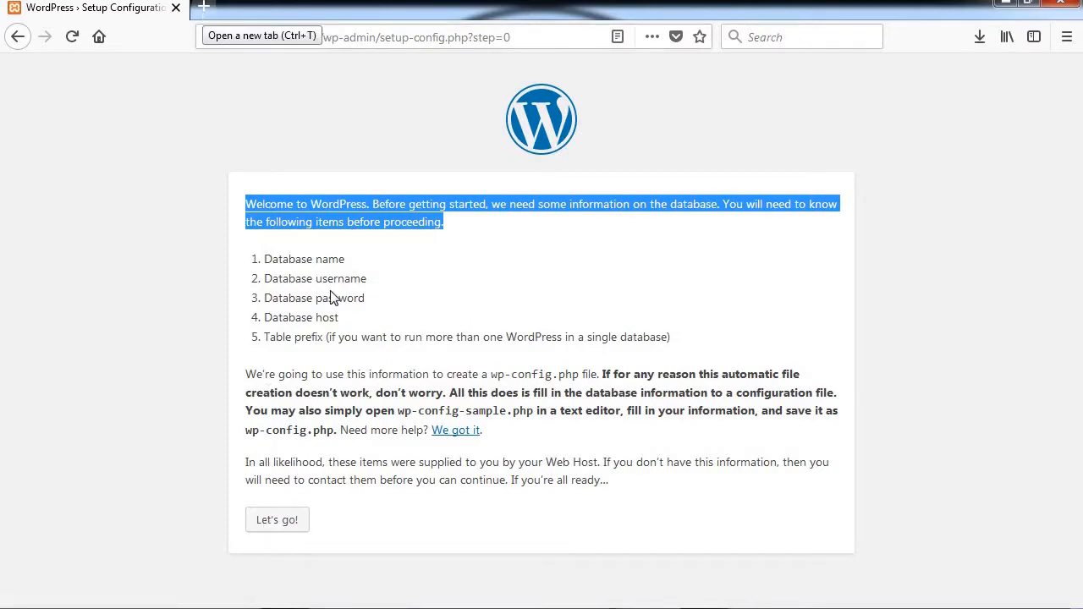
key("ctrl+t")
Step: Load localhost and open phpMyAdmin in a second tab beside the WordPress setup page
type("localhost/")
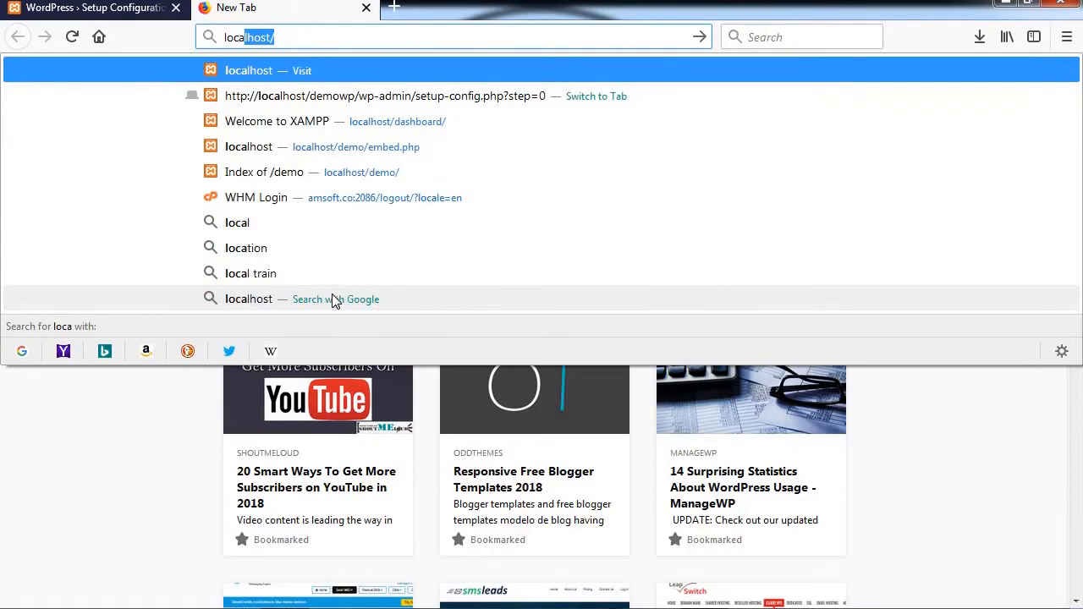
key("Return")
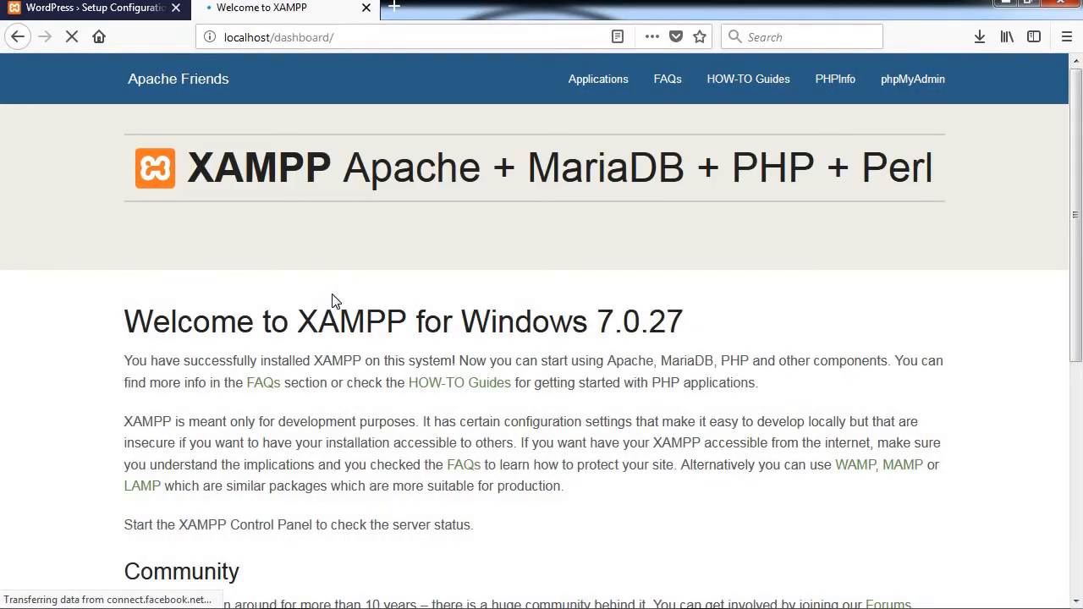
left_click(900, 87)
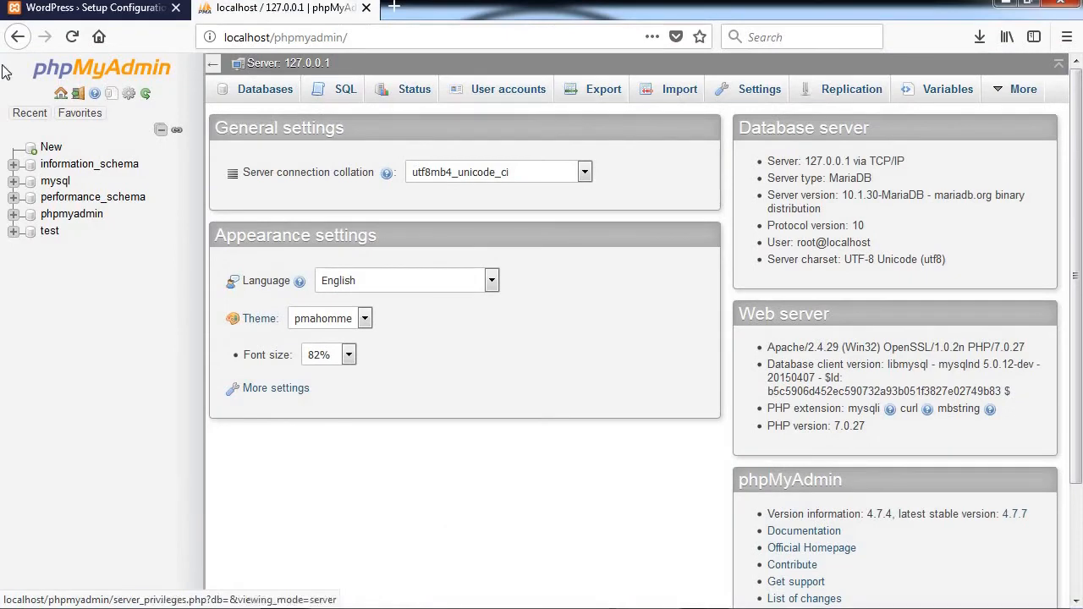
left_click(101, 8)
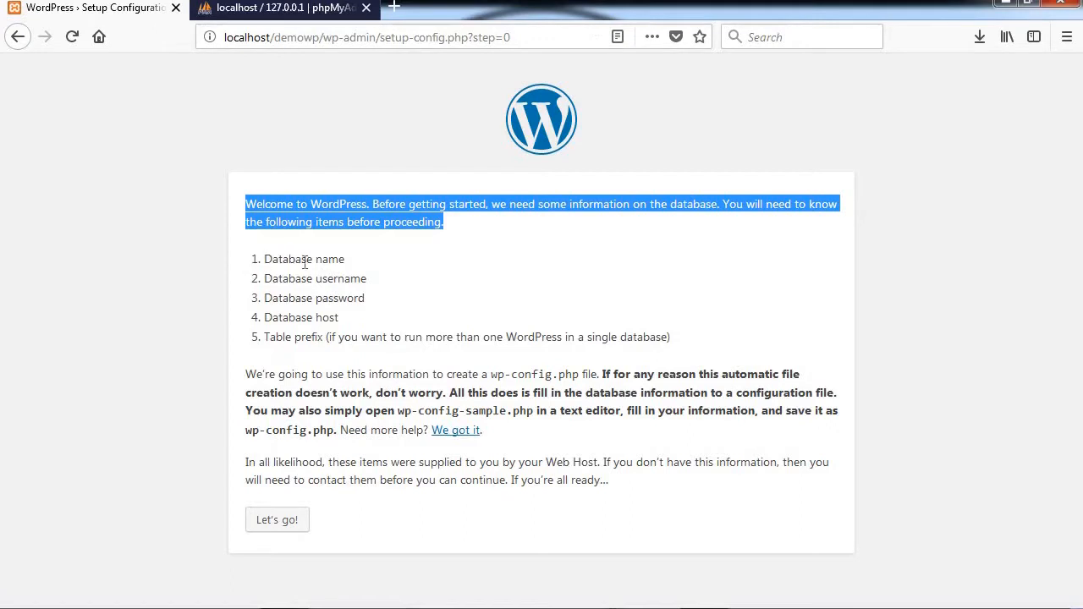
left_click_drag(342, 259, 257, 259)
left_click(281, 8)
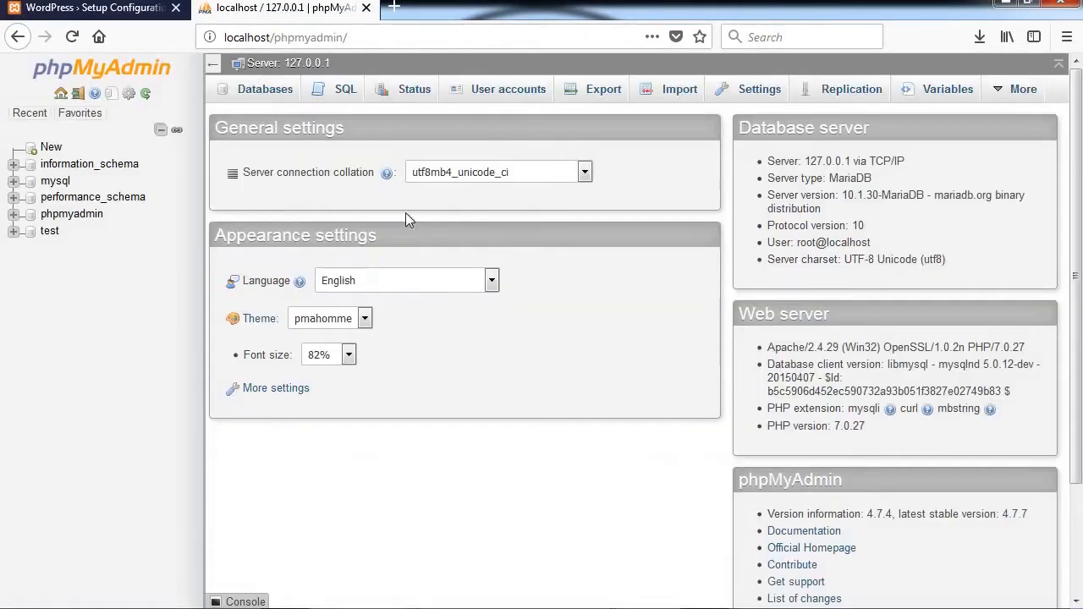
Step: On phpMyAdmin's Databases page, enter demowpdb as the new database name
left_click(245, 96)
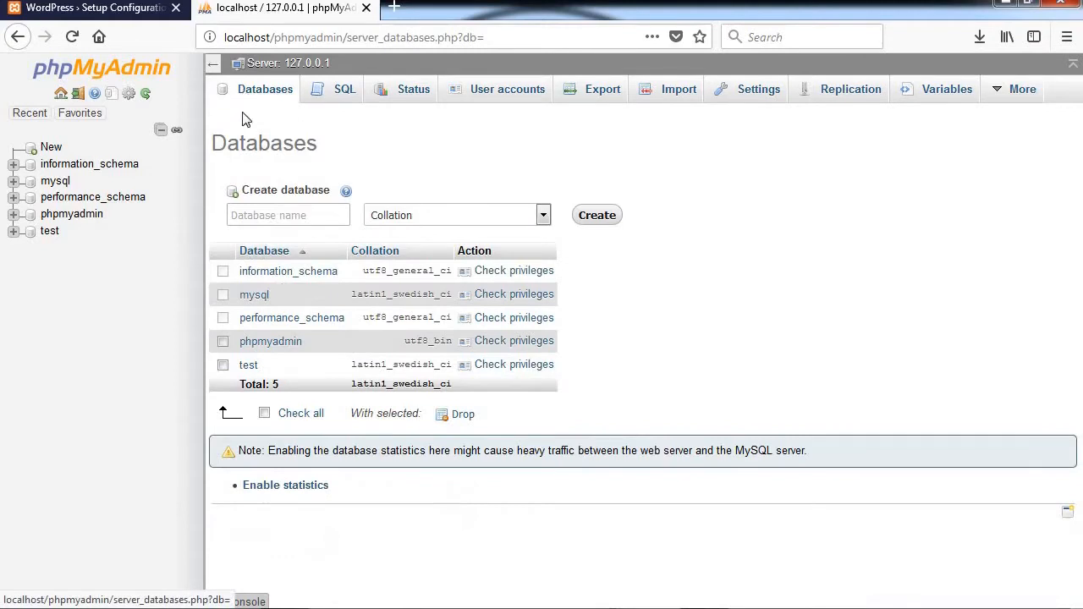
left_click(261, 213)
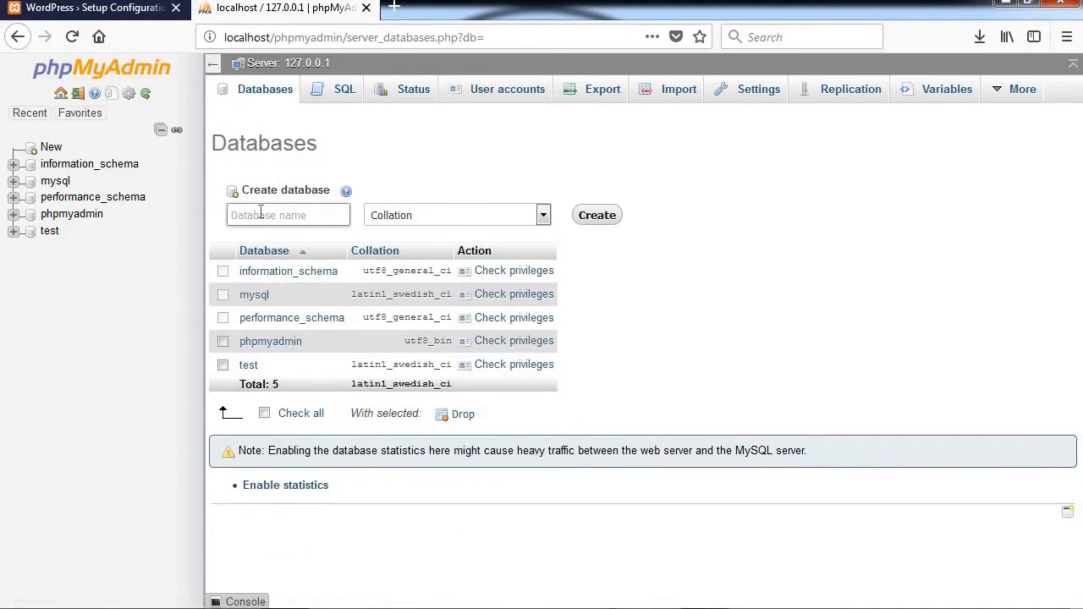
type("demowpdb")
left_click_drag(288, 214, 237, 217)
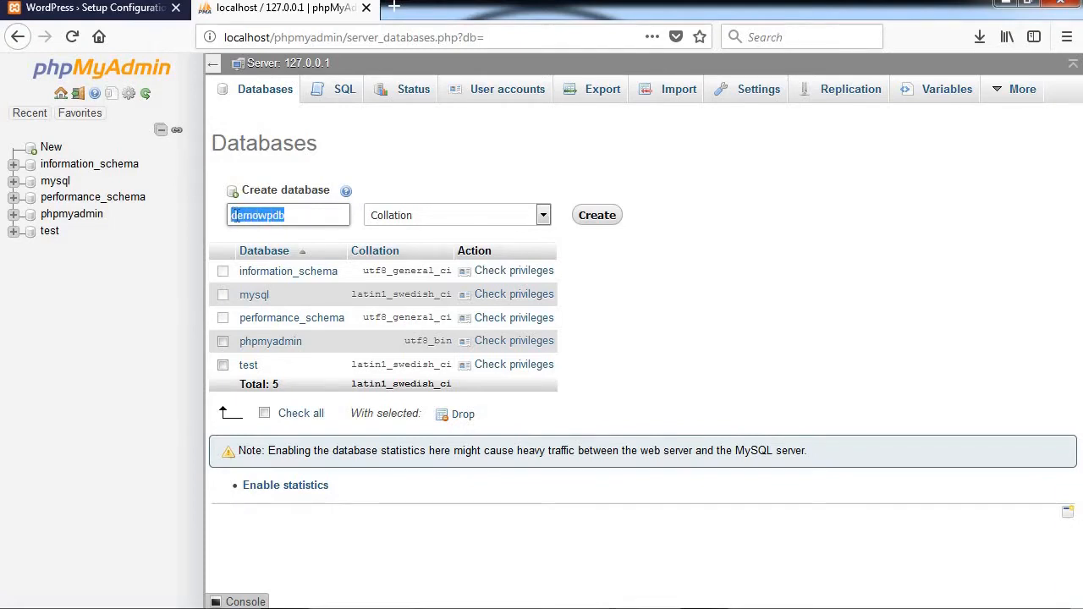
right_click(237, 217)
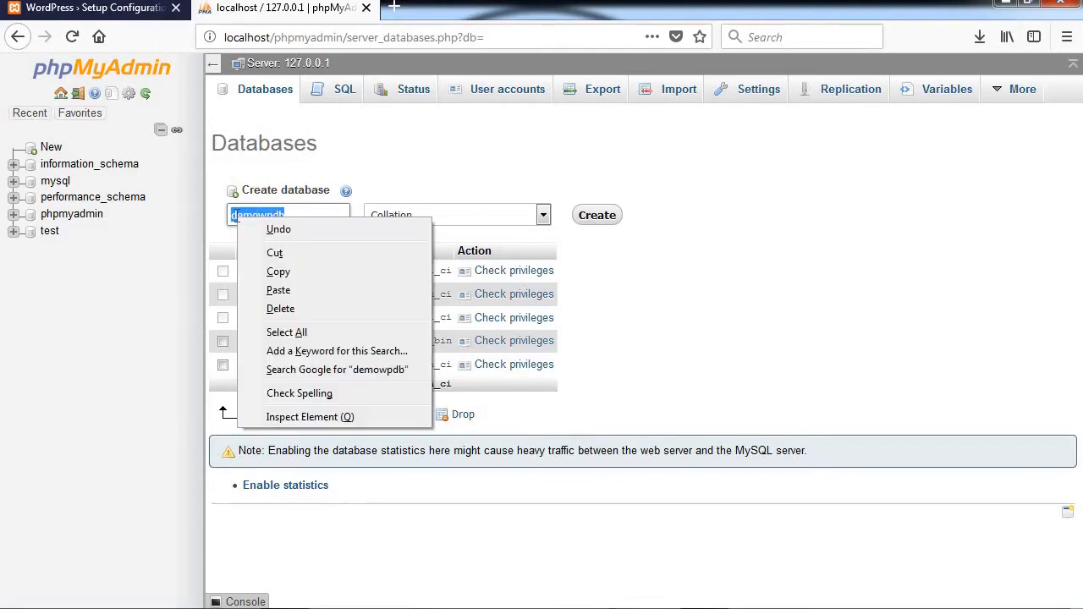
Step: Copy WordPress's list of required database details into a Notepad note
left_click(127, 11)
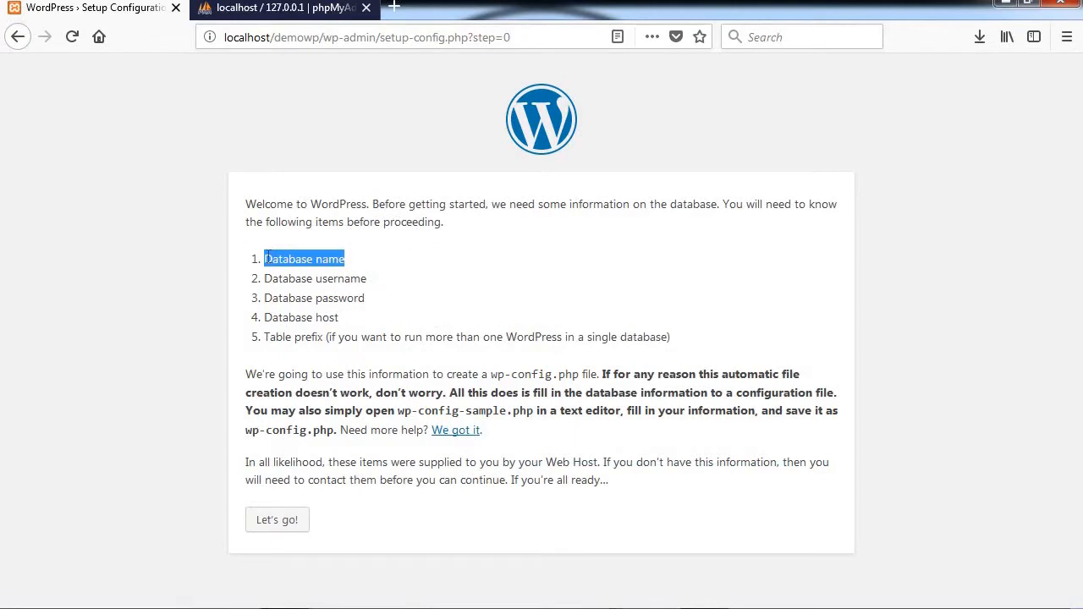
left_click_drag(264, 259, 687, 353)
key("ctrl+c")
right_click(673, 346)
left_click(676, 347)
key("alt+Tab")
right_click(428, 222)
left_click(466, 295)
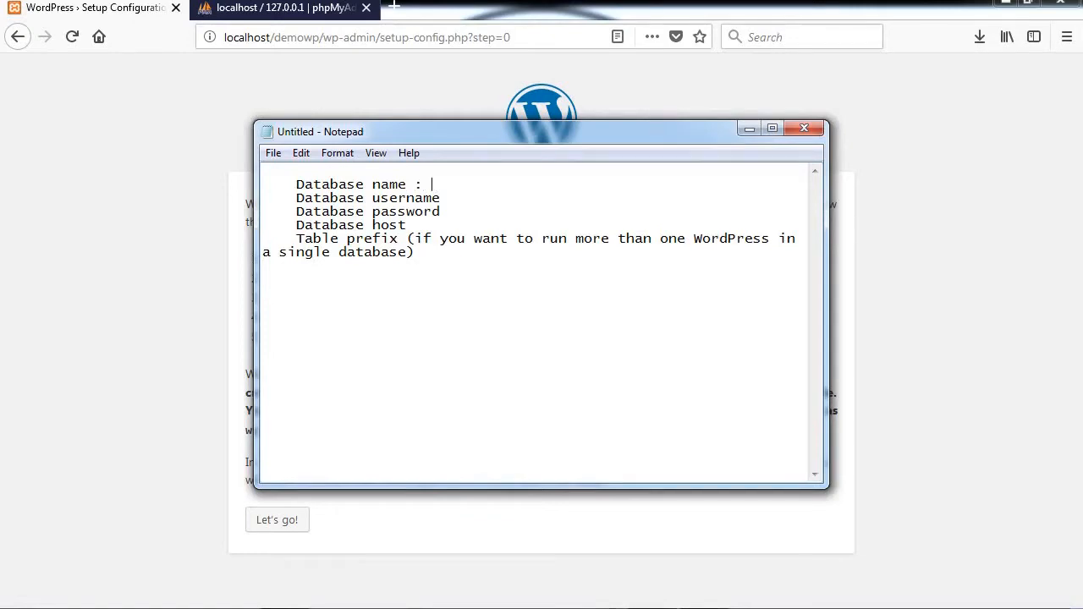
Step: Add demowpdb after Database name in the Notepad list
left_click(322, 10)
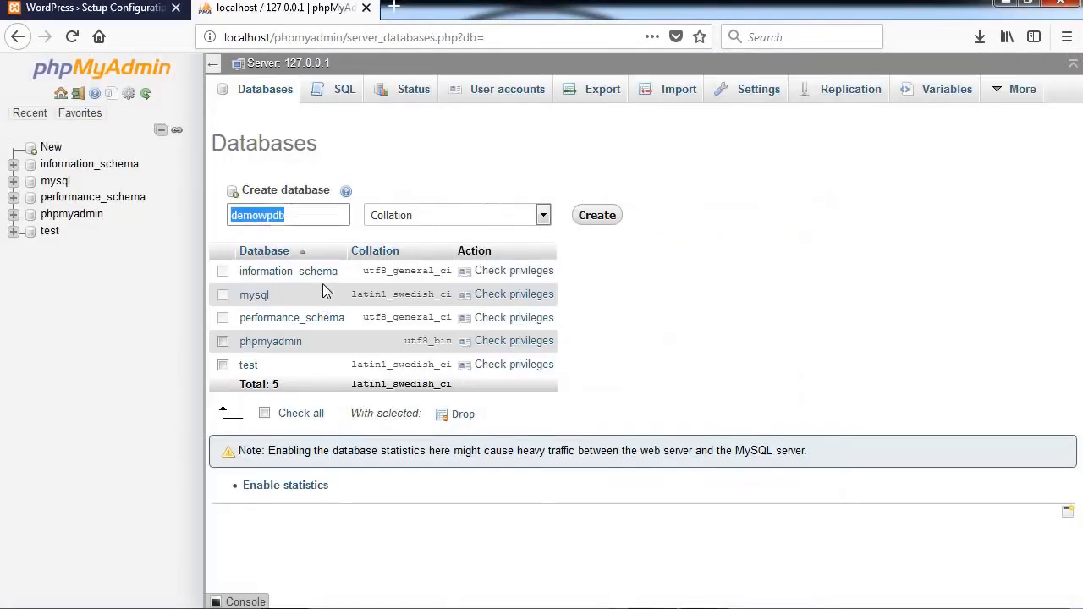
right_click(279, 217)
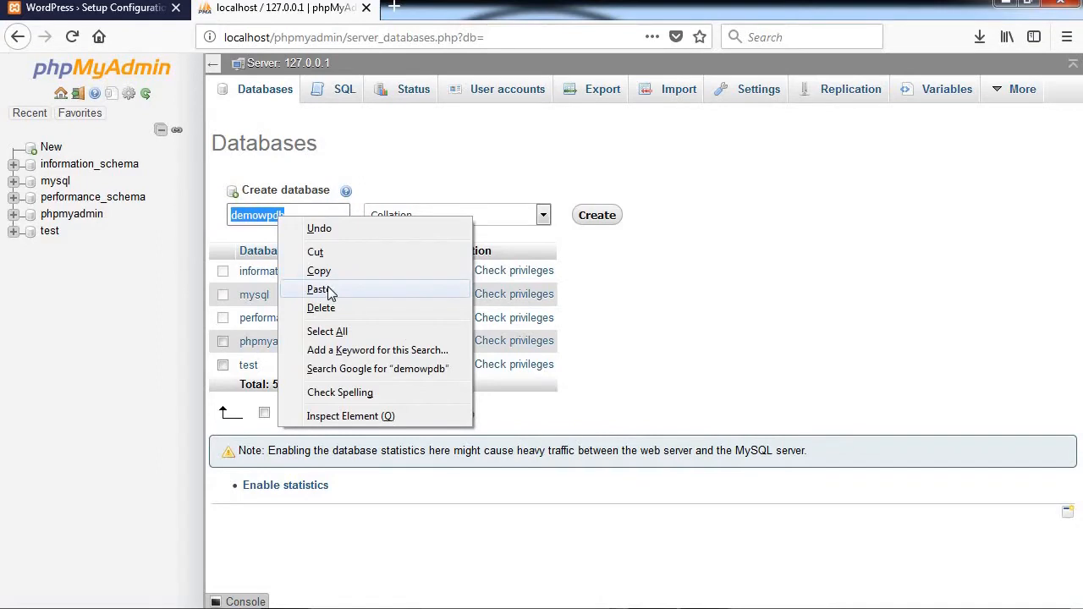
left_click(326, 272)
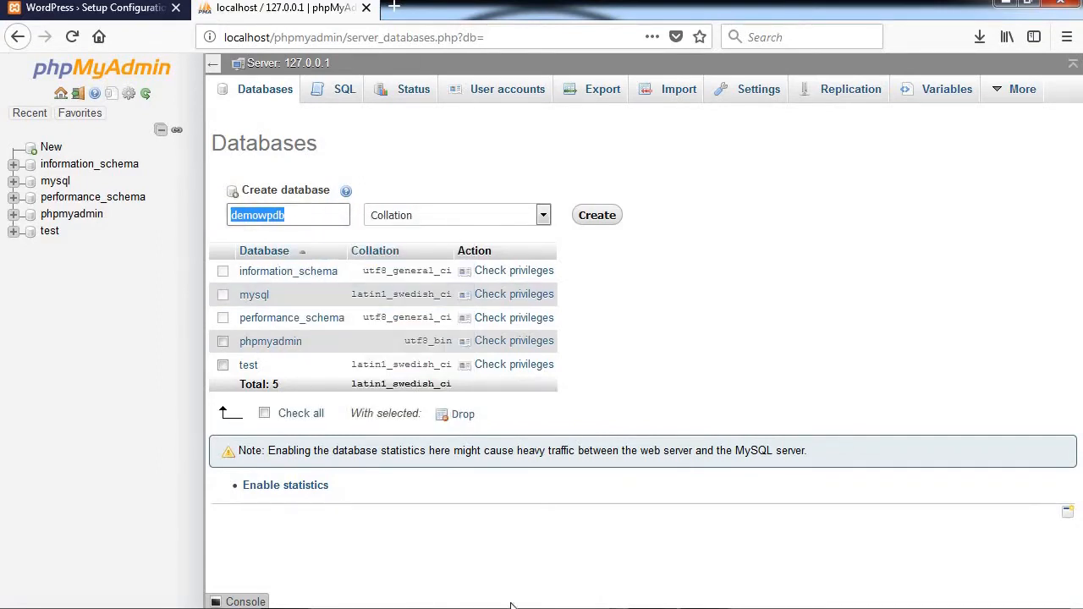
left_click(666, 606)
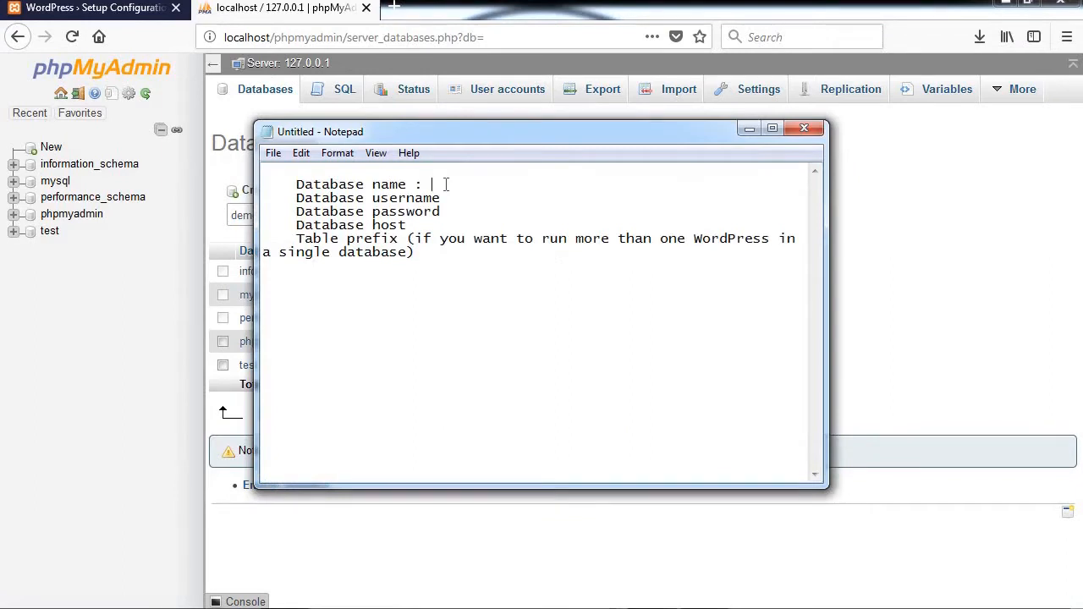
key("ctrl+v")
left_click(750, 128)
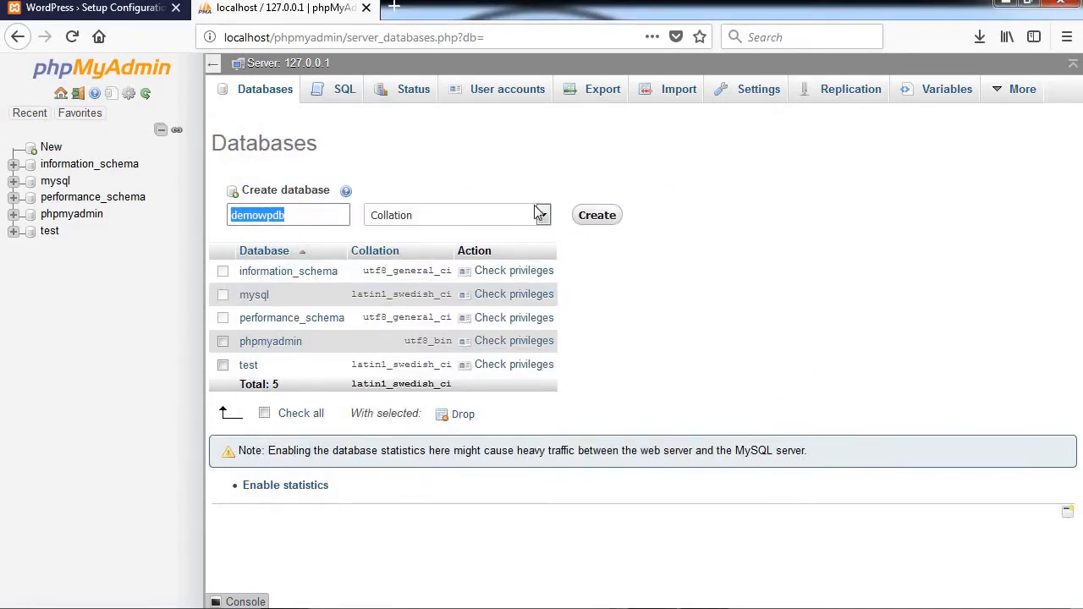
Step: Create the demowpdb database and view the accounts with privileges on it
left_click(598, 215)
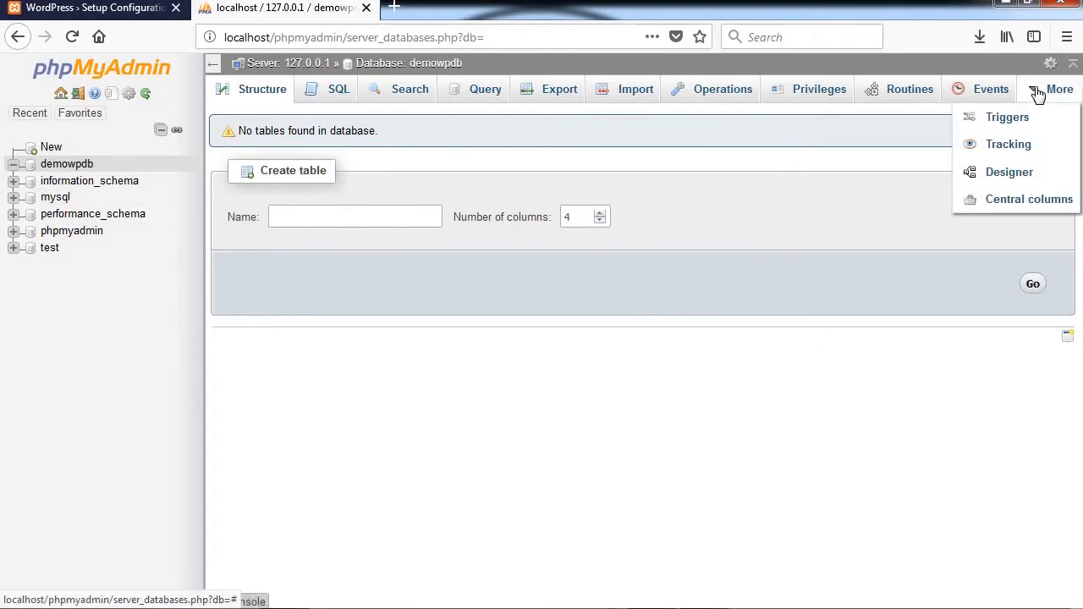
left_click(788, 98)
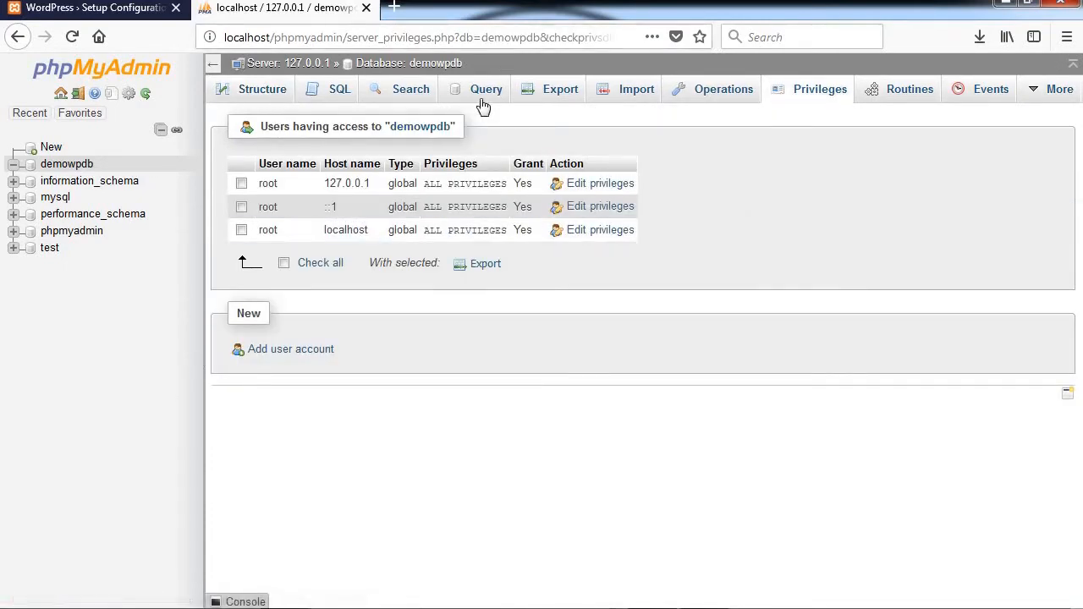
Step: Start a new user account wpuser with host localhost and a generated password
left_click(302, 350)
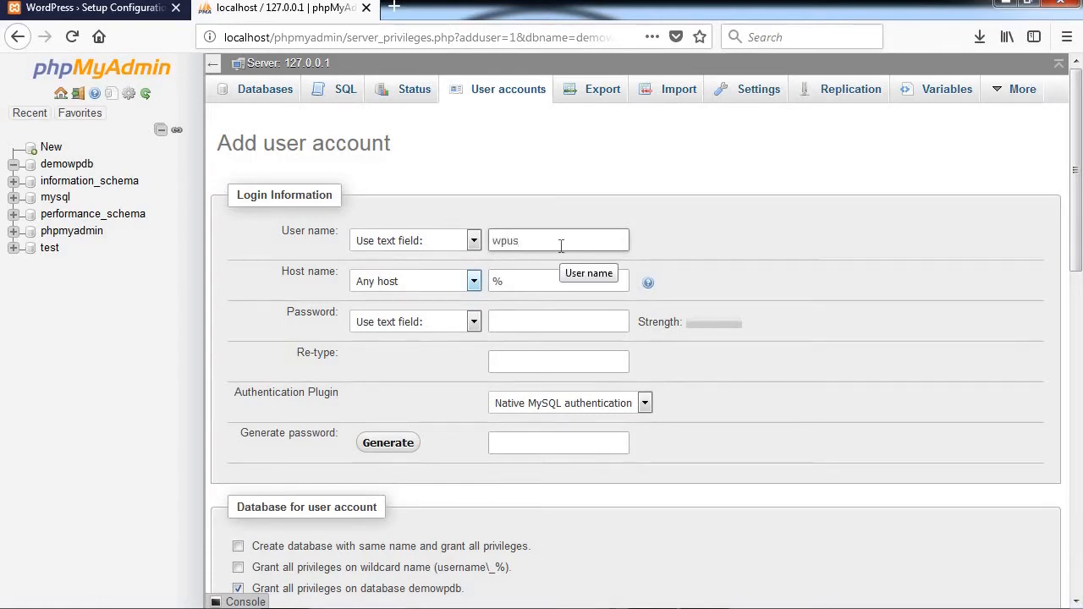
left_click(516, 283)
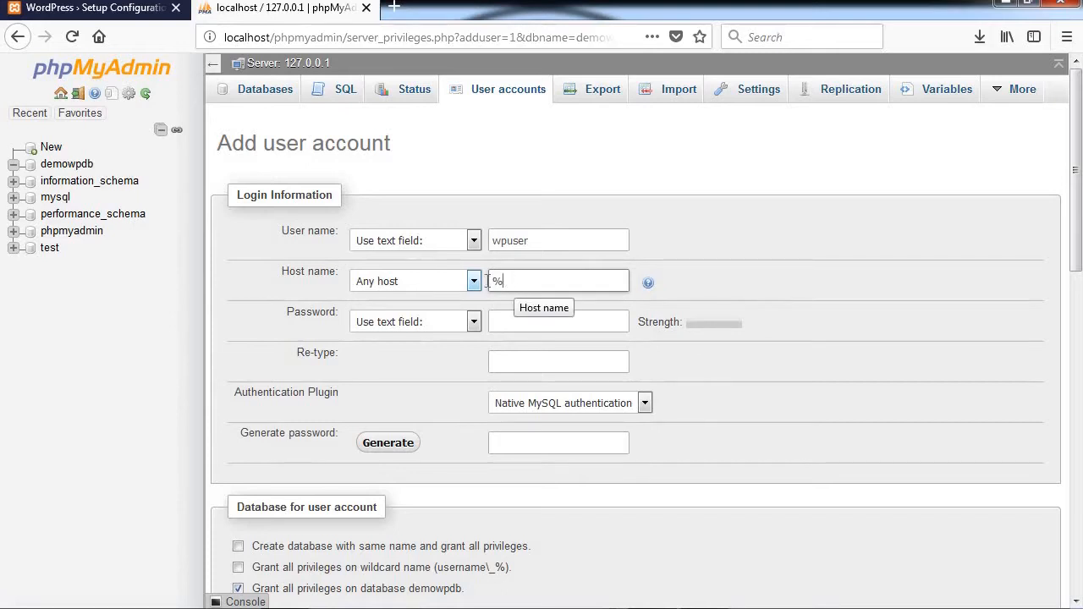
left_click_drag(498, 281, 489, 284)
type("localh")
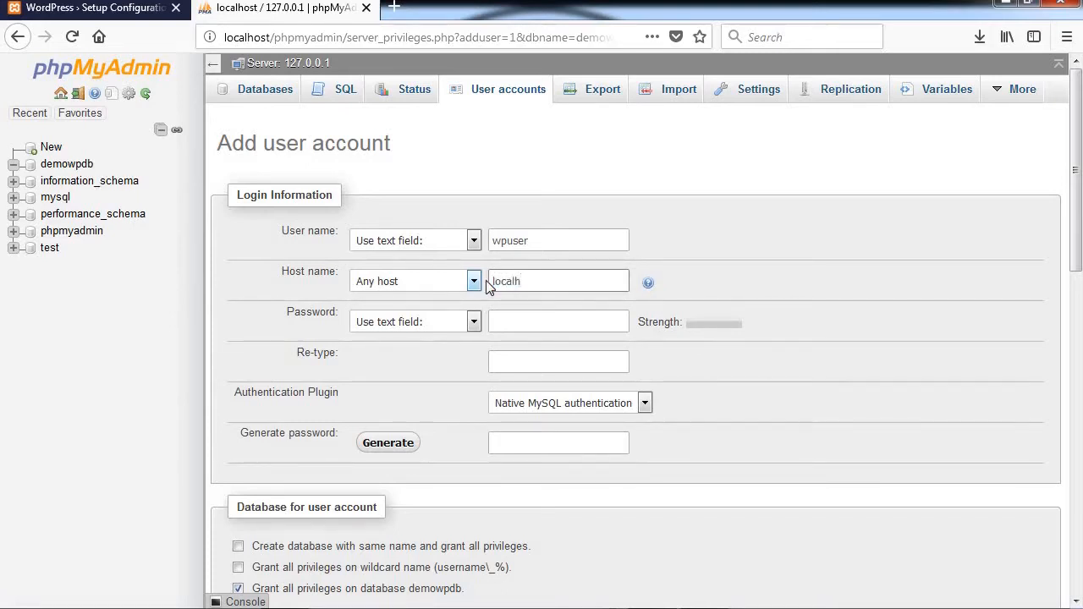
type("ost")
left_click(524, 322)
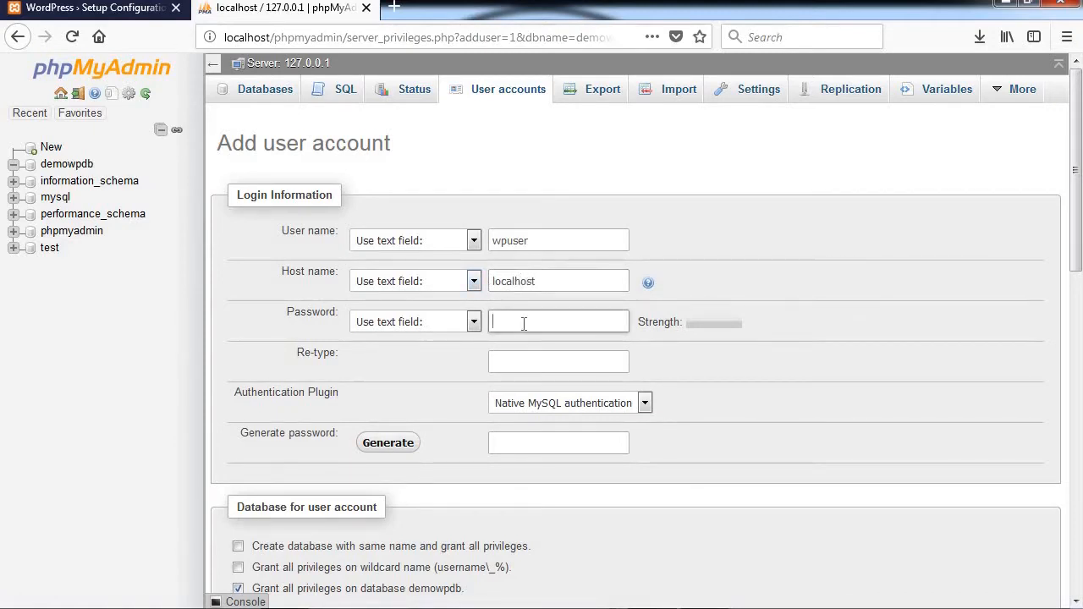
left_click(387, 453)
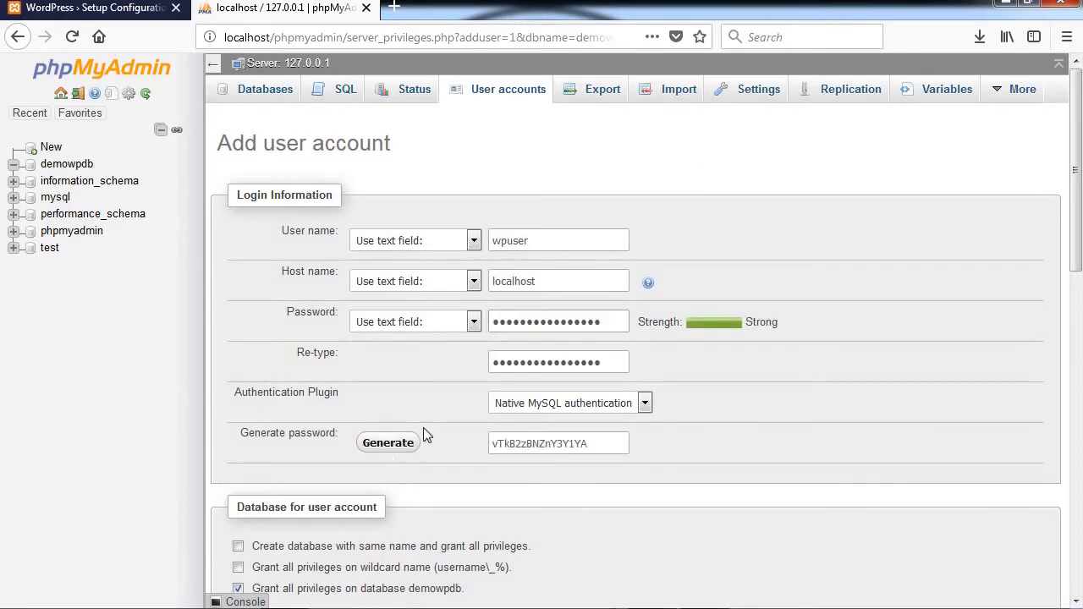
Step: Copy the generated password into the notes after Database password
left_click_drag(590, 443, 486, 446)
right_click(503, 446)
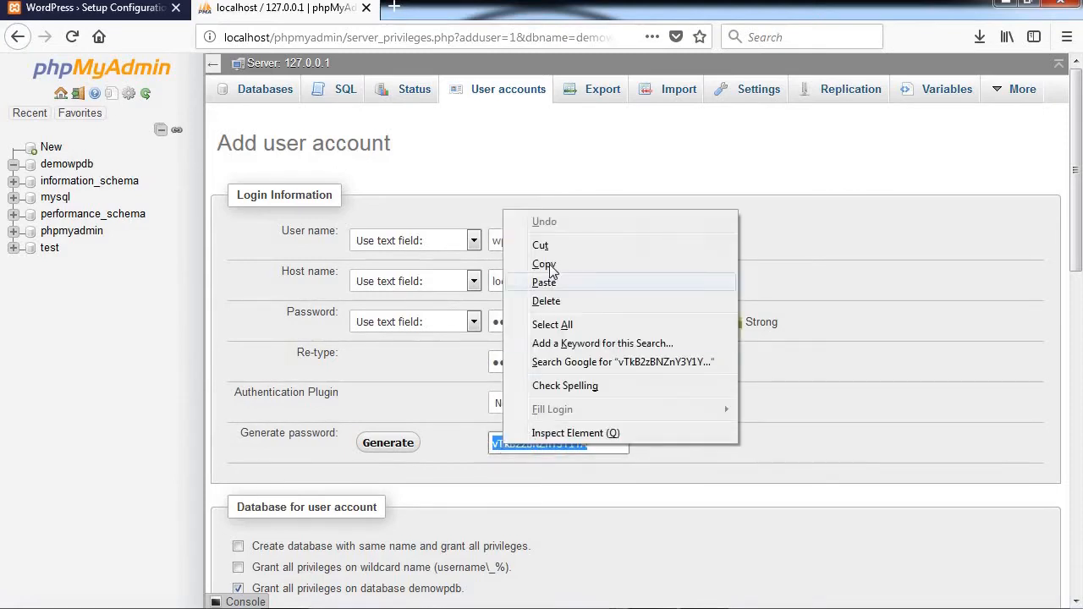
left_click(543, 265)
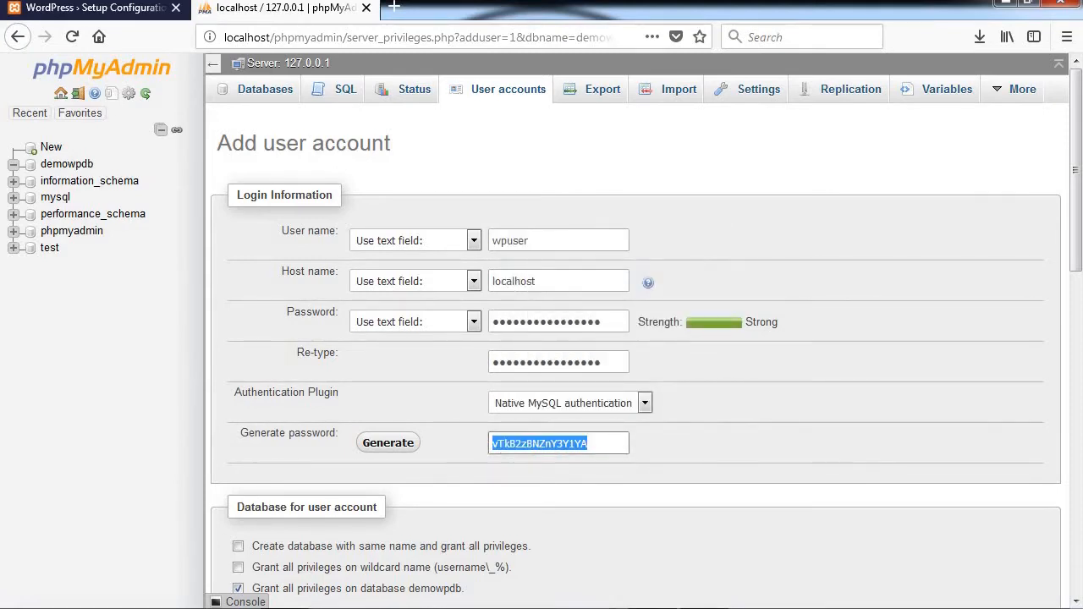
key("alt+Tab")
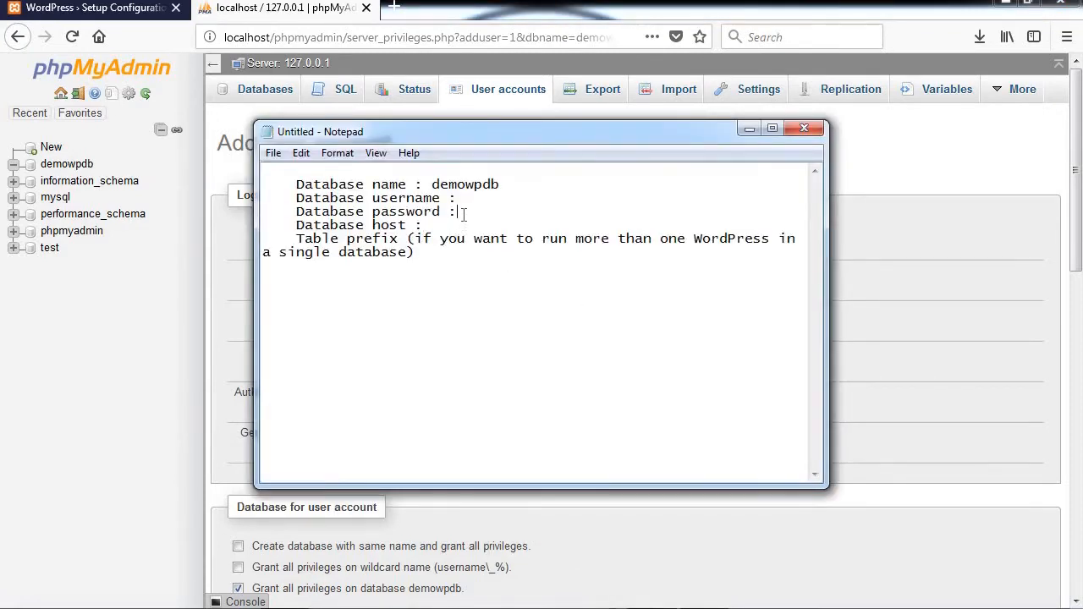
right_click(464, 214)
left_click(500, 285)
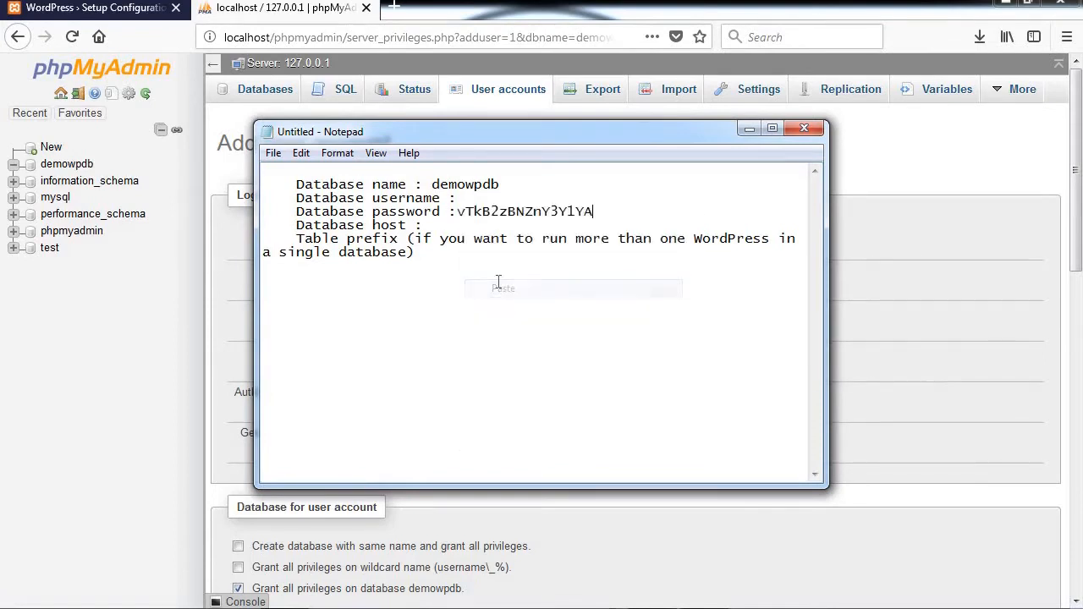
Step: Record username wpuser and host localhost in the Notepad notes
left_click(465, 200)
left_click_drag(482, 135, 571, 320)
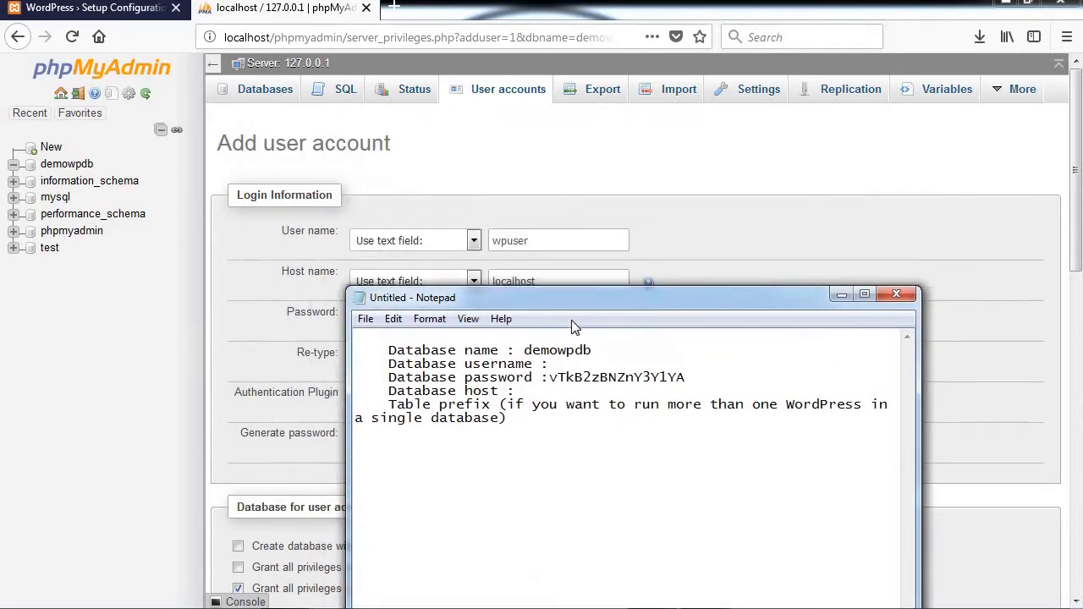
double_click(516, 241)
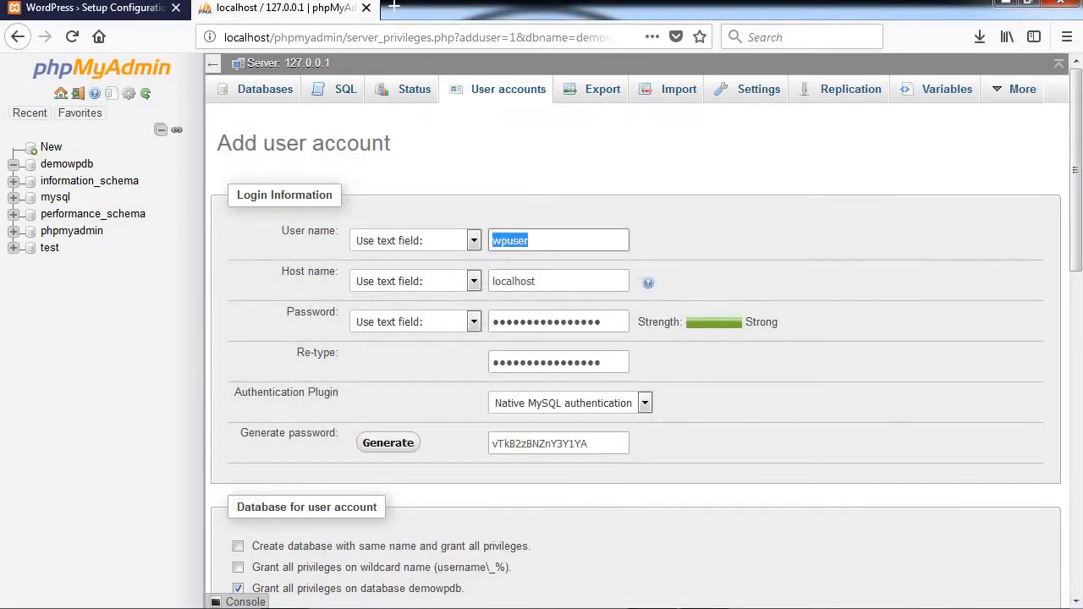
key("alt+Tab")
key("ctrl+v")
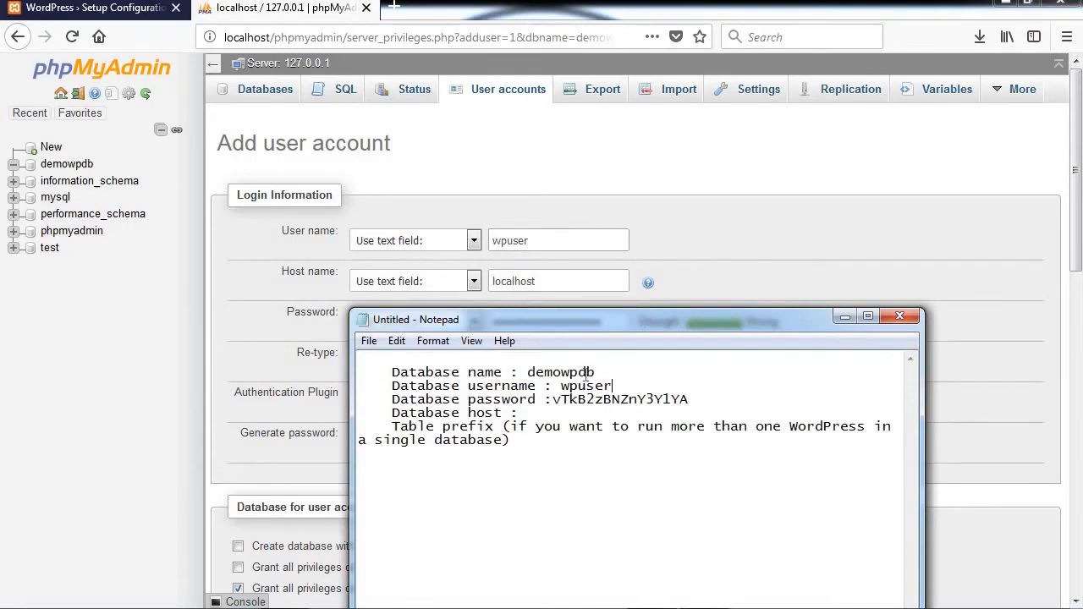
left_click_drag(621, 319, 670, 277)
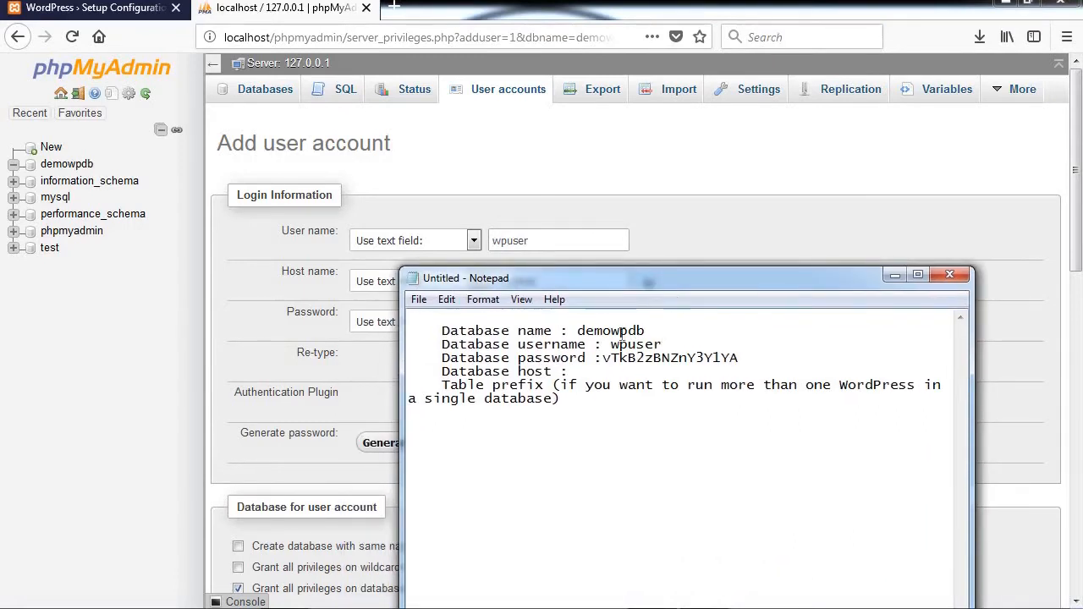
type("ocalhost")
Step: Grant same-name and wildcard database rights plus all global privileges, then add wpuser@localhost
left_click(895, 276)
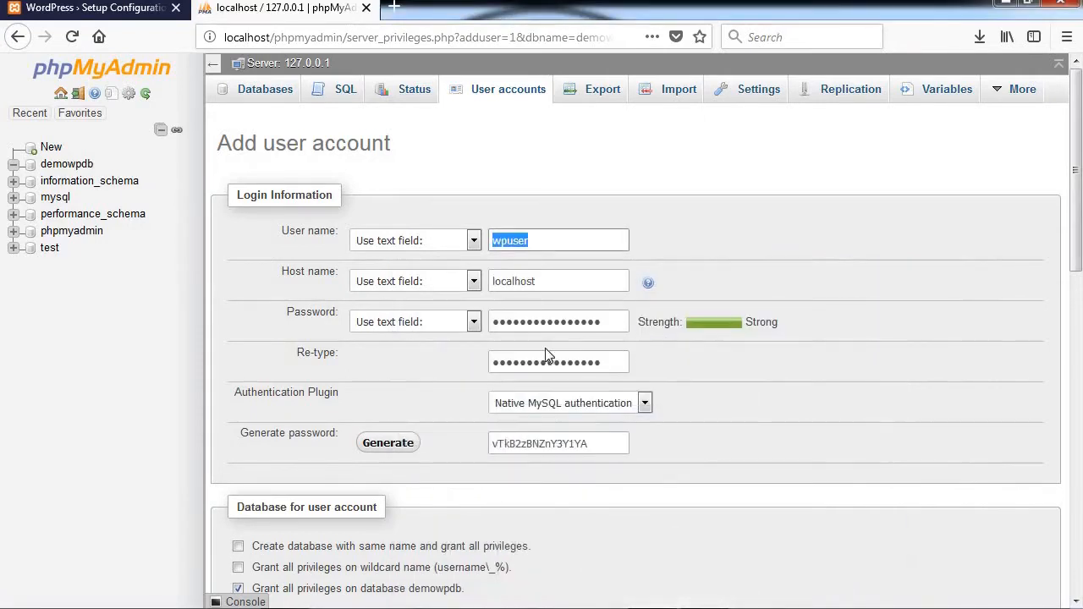
scroll(331, 428, "down", 4)
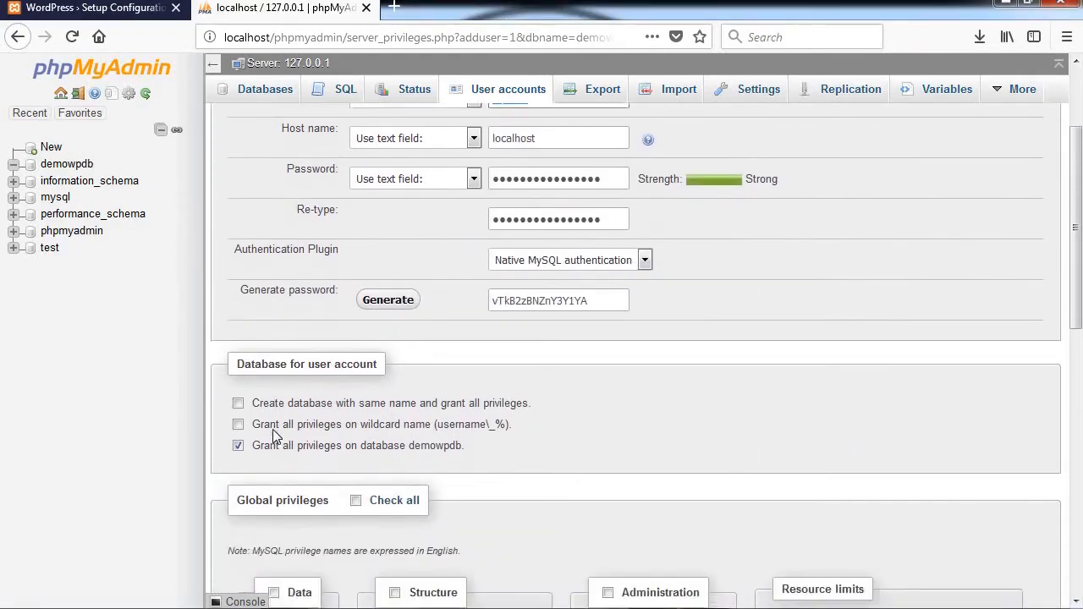
left_click(238, 354)
left_click(237, 374)
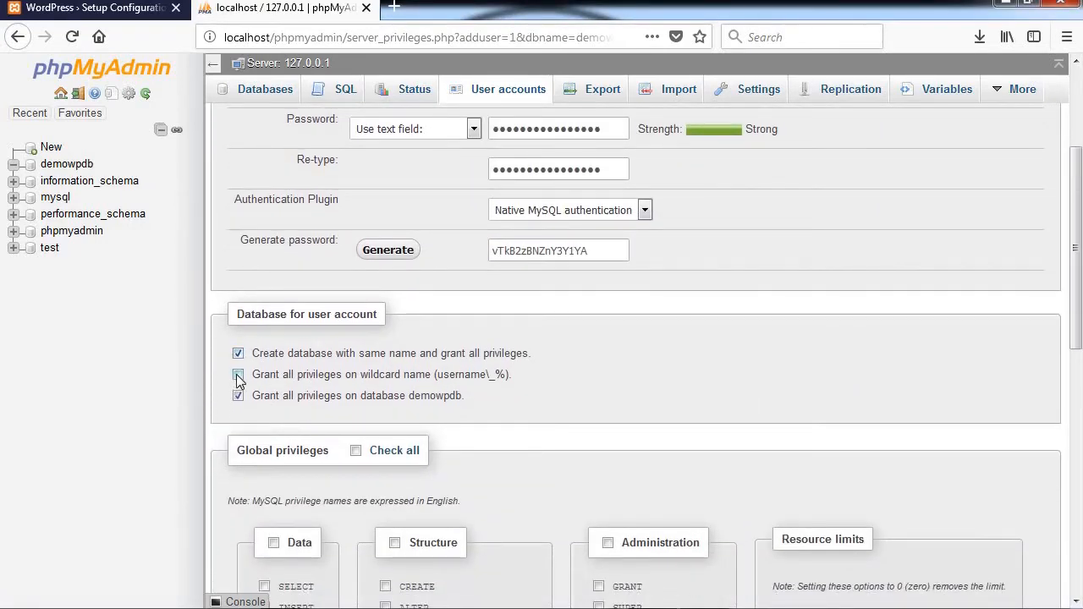
left_click(358, 452)
scroll(574, 433, "down", 8)
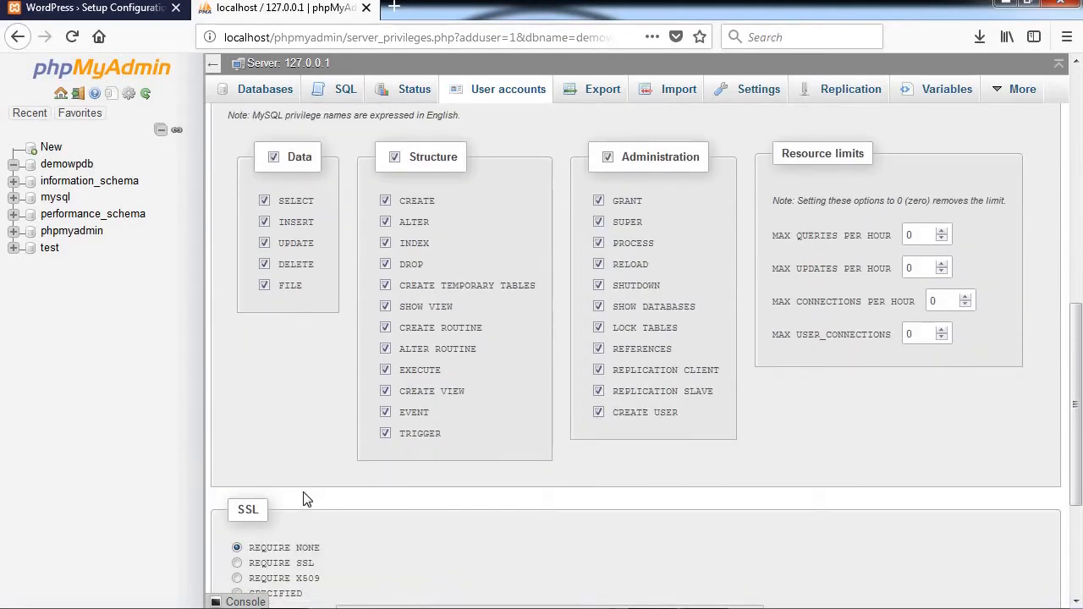
scroll(307, 499, "down", 5)
left_click(1020, 537)
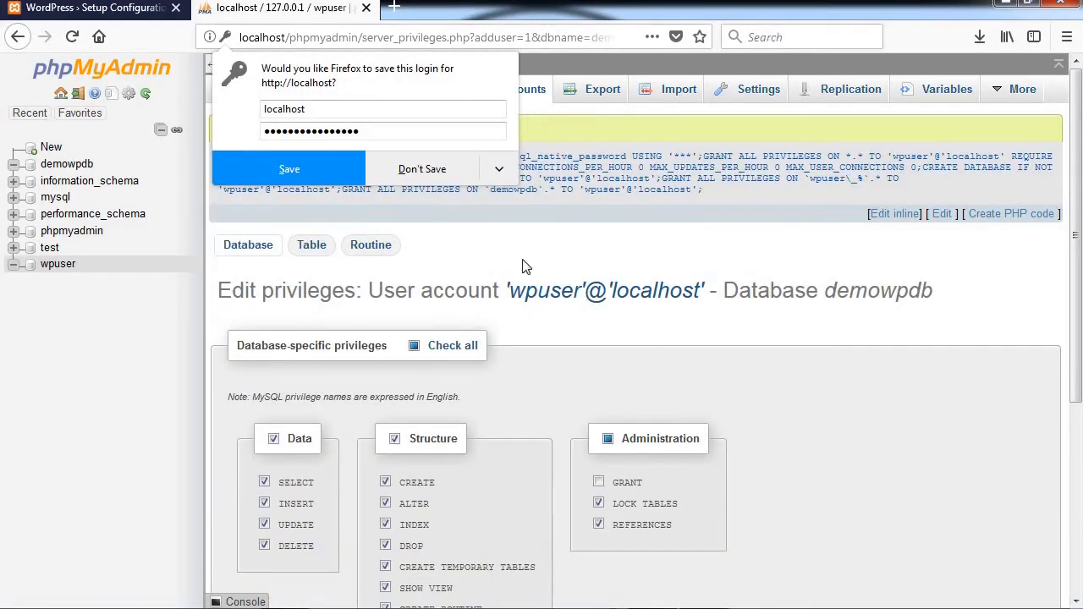
left_click(434, 161)
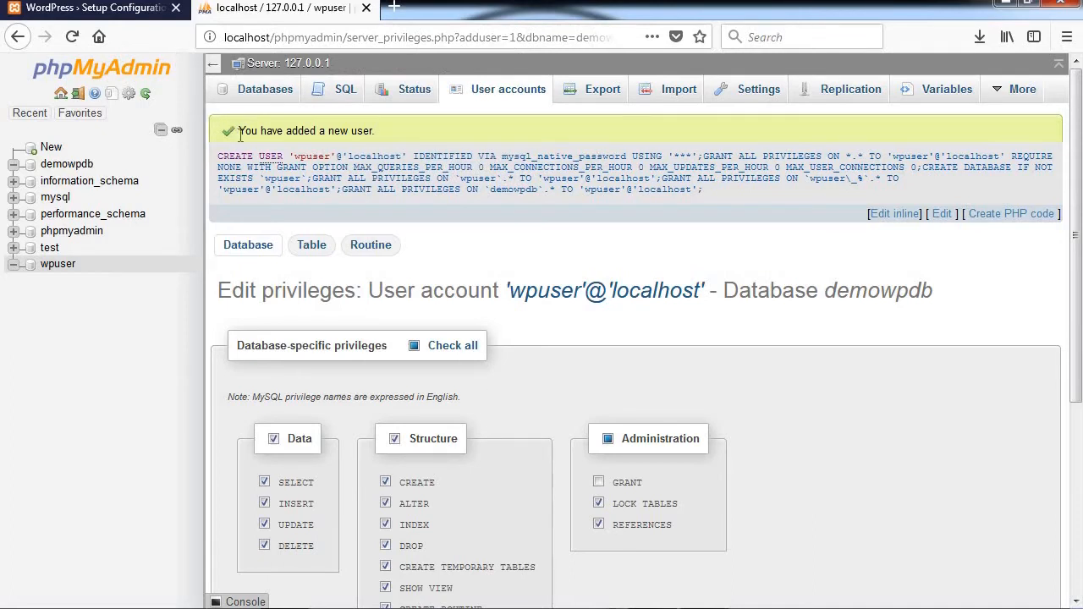
Step: Review the four required database details and continue to the connection form
left_click(120, 9)
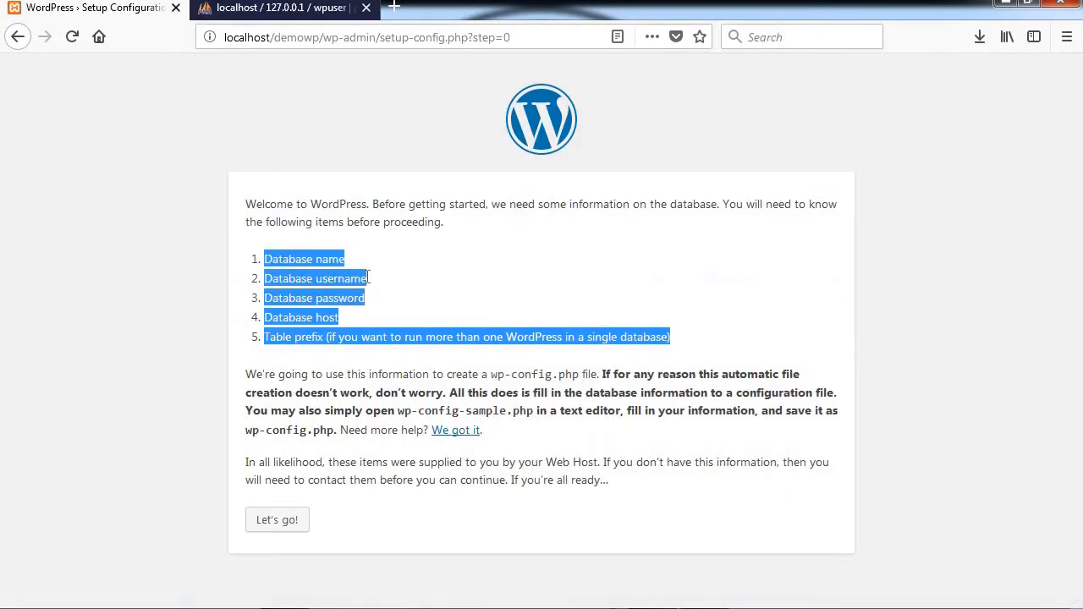
left_click(297, 254)
left_click_drag(265, 259, 345, 260)
left_click_drag(265, 279, 371, 281)
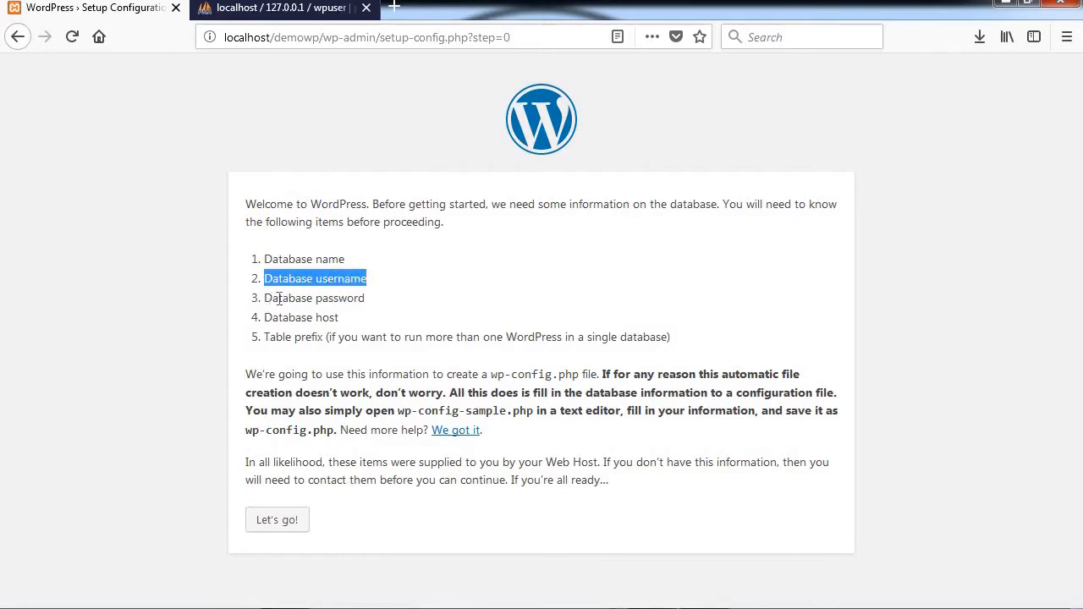
left_click_drag(266, 298, 387, 305)
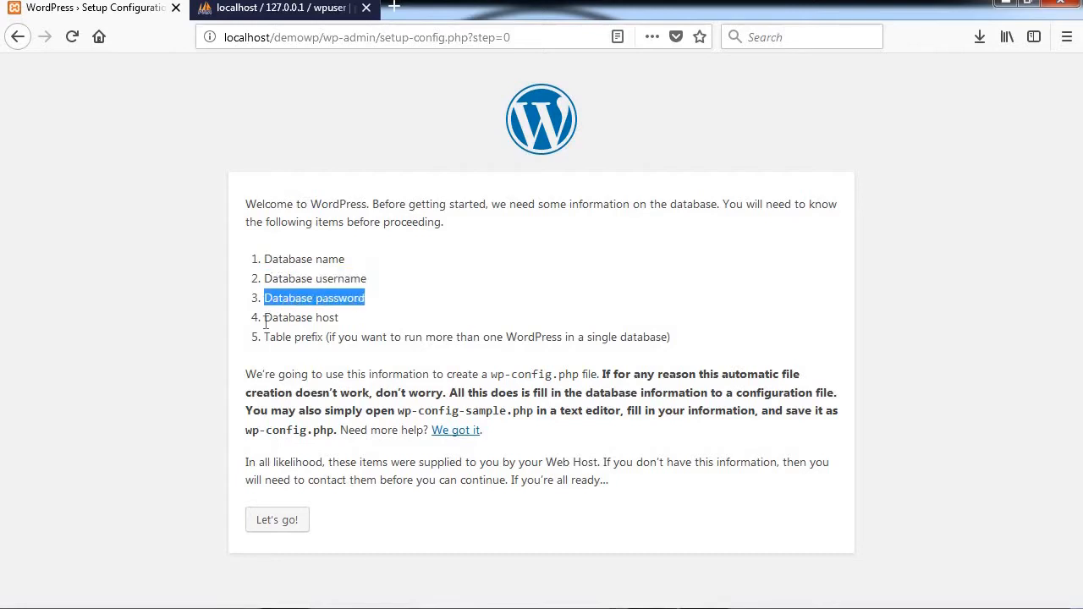
left_click_drag(264, 318, 348, 323)
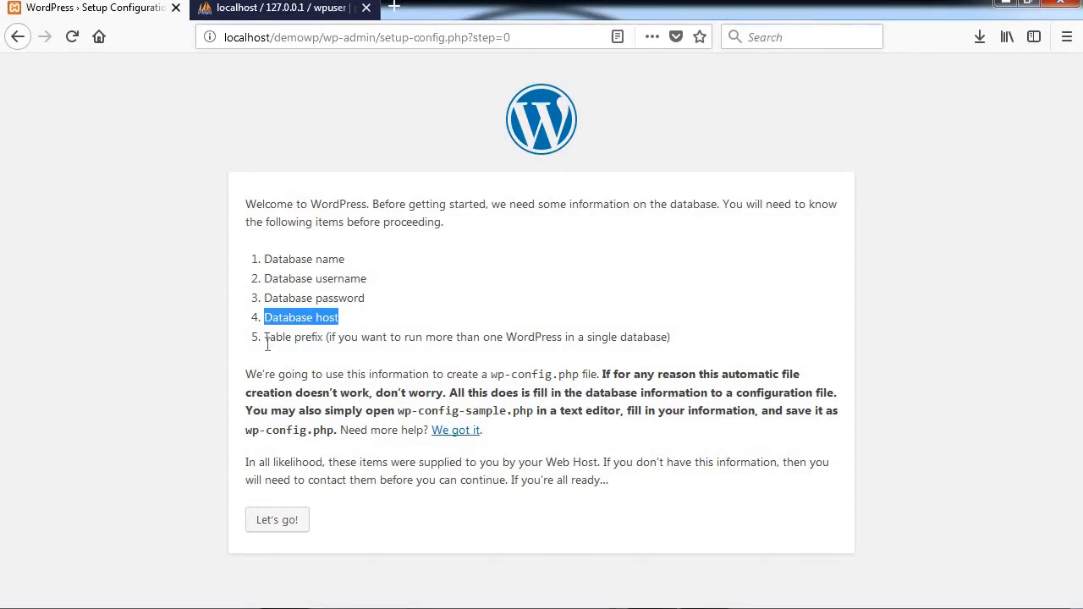
left_click(283, 520)
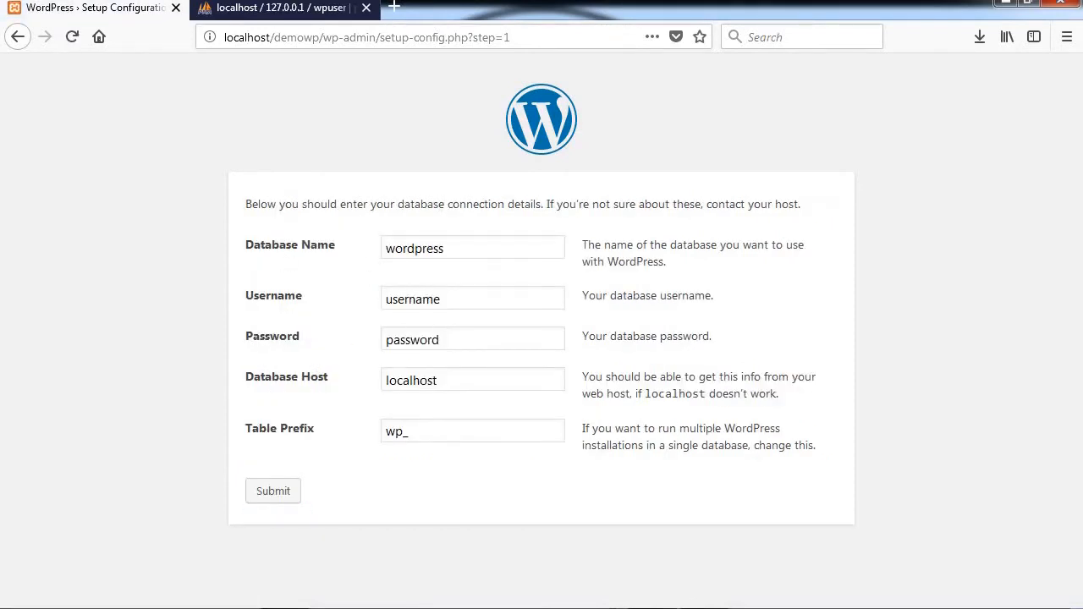
Step: Replace the default 'wordpress' Database Name with demowpdb from the notes
left_click(636, 594)
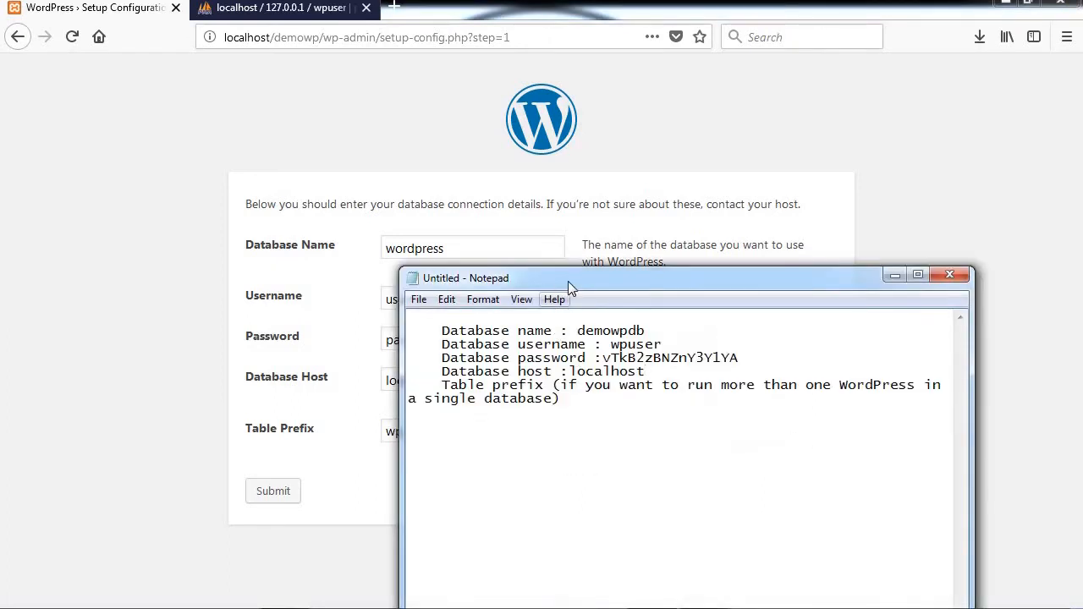
left_click_drag(677, 254, 702, 205)
double_click(736, 258)
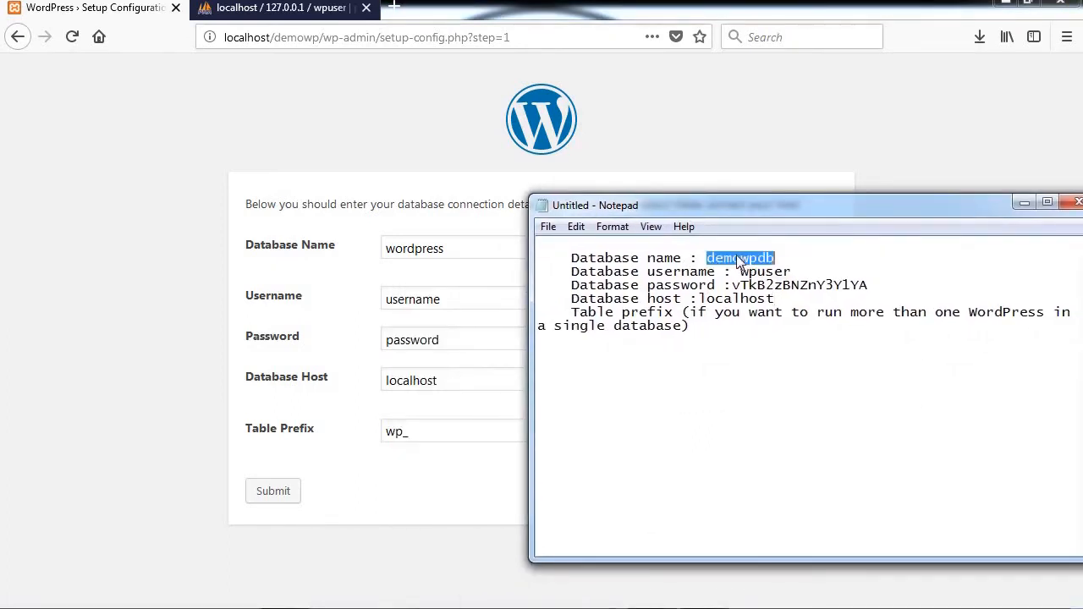
right_click(738, 257)
left_click(762, 311)
left_click_drag(455, 248, 392, 250)
right_click(393, 251)
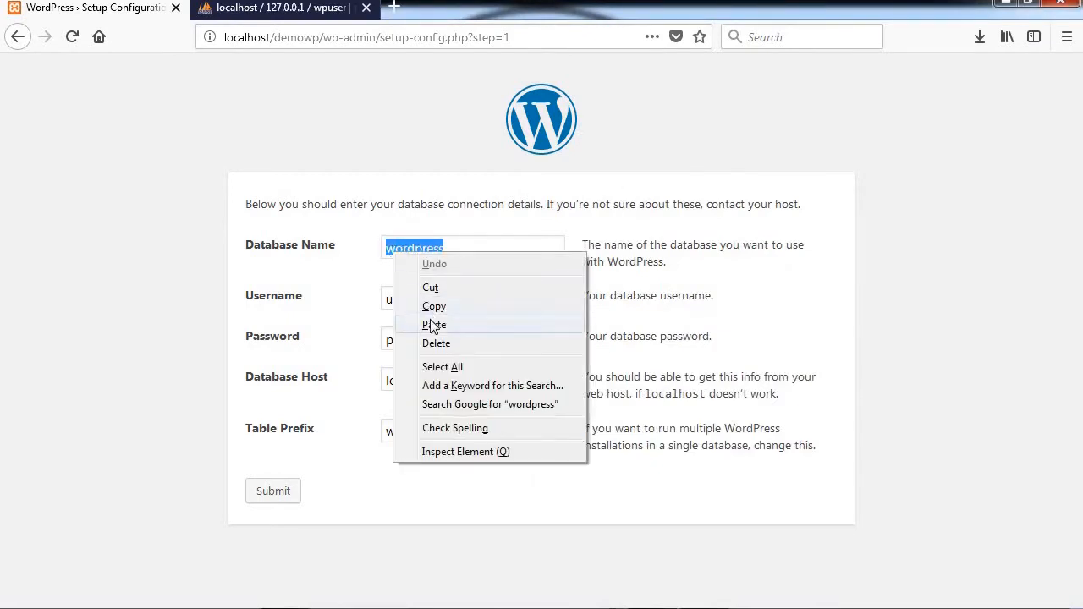
left_click(434, 323)
Step: Fill the Username field with the database user from the notes
key("alt+Tab")
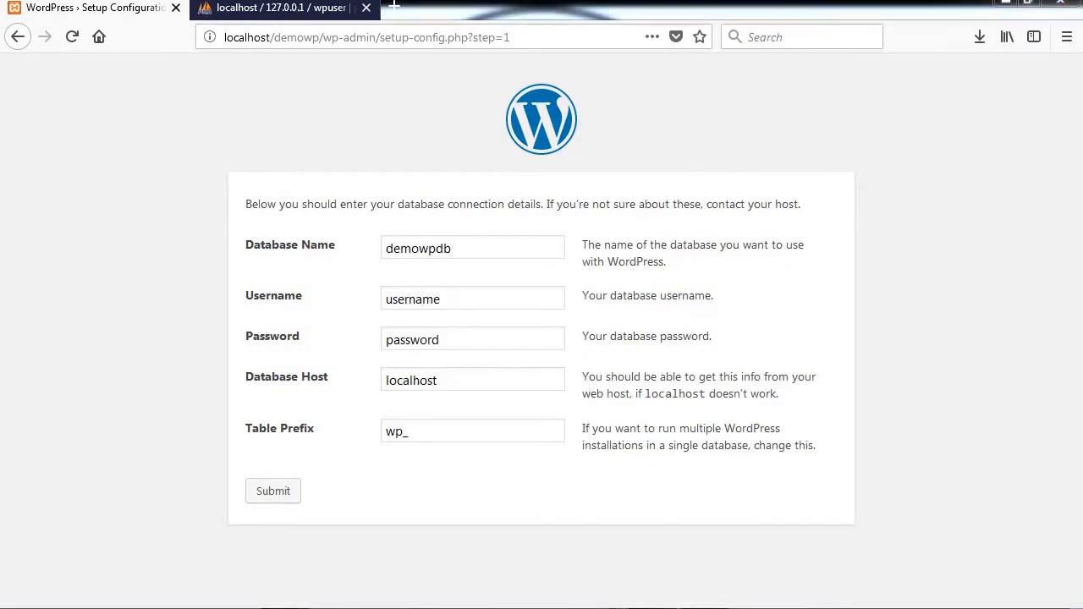
double_click(753, 272)
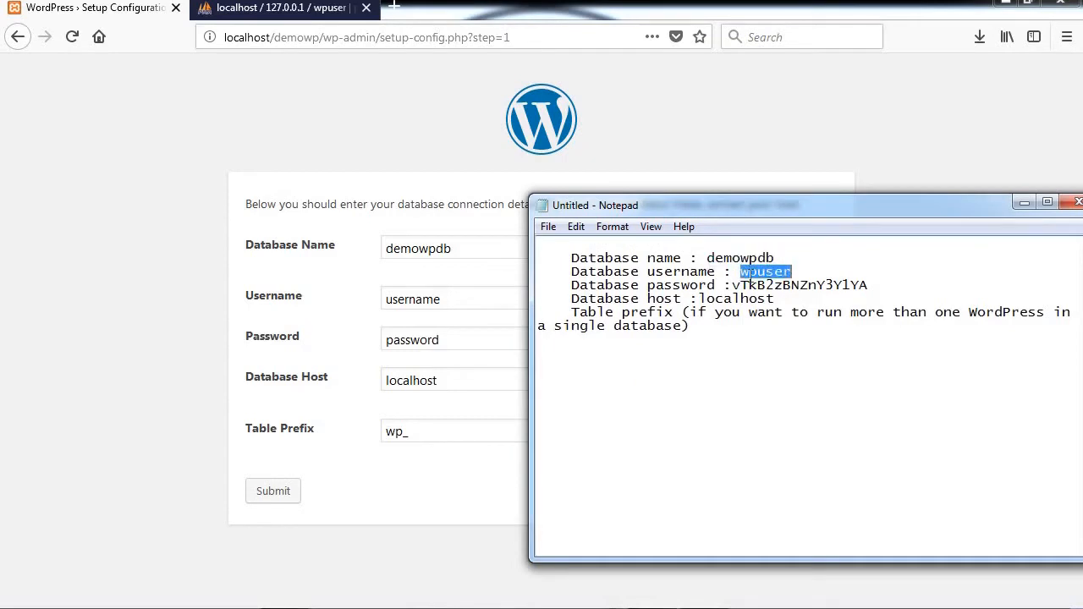
right_click(751, 274)
left_click(788, 331)
left_click(466, 300)
double_click(380, 303)
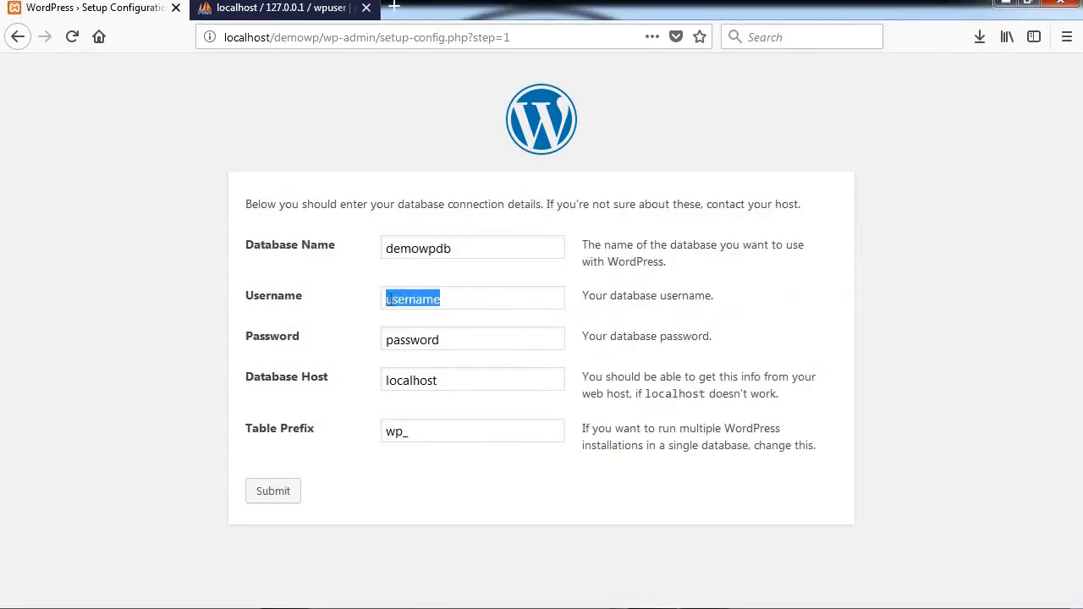
right_click(385, 298)
left_click(433, 375)
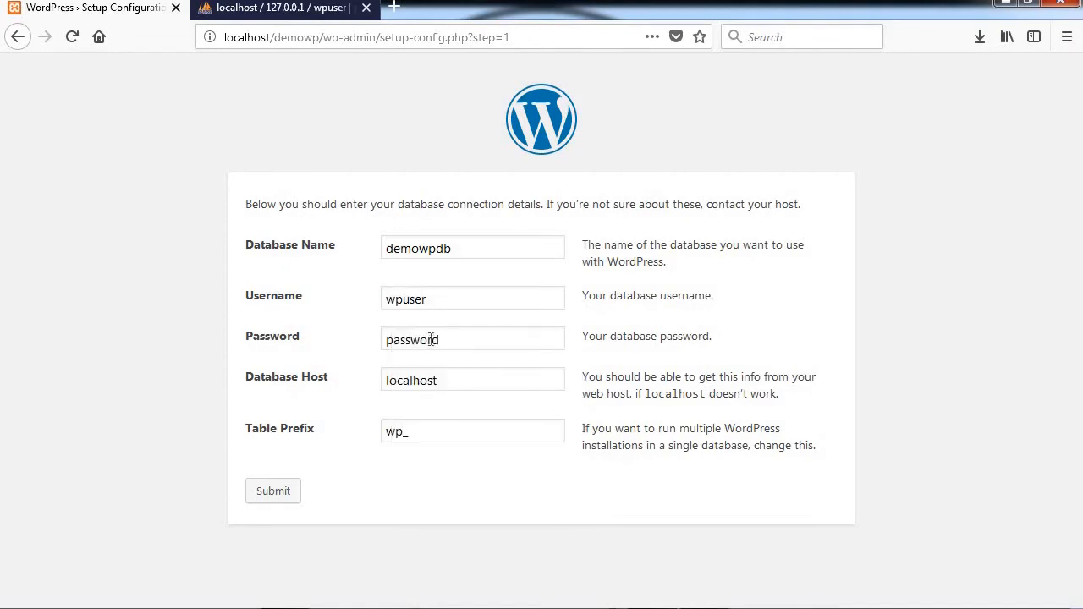
Step: Fill the Password field with the database password from the notes
key("alt+Tab")
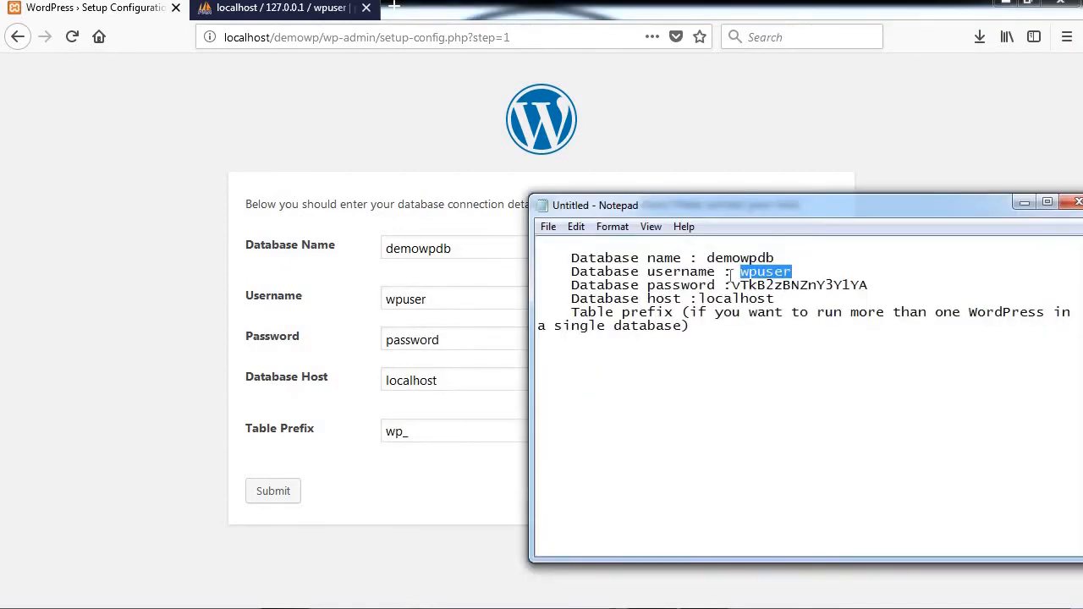
left_click_drag(734, 285, 854, 285)
right_click(857, 286)
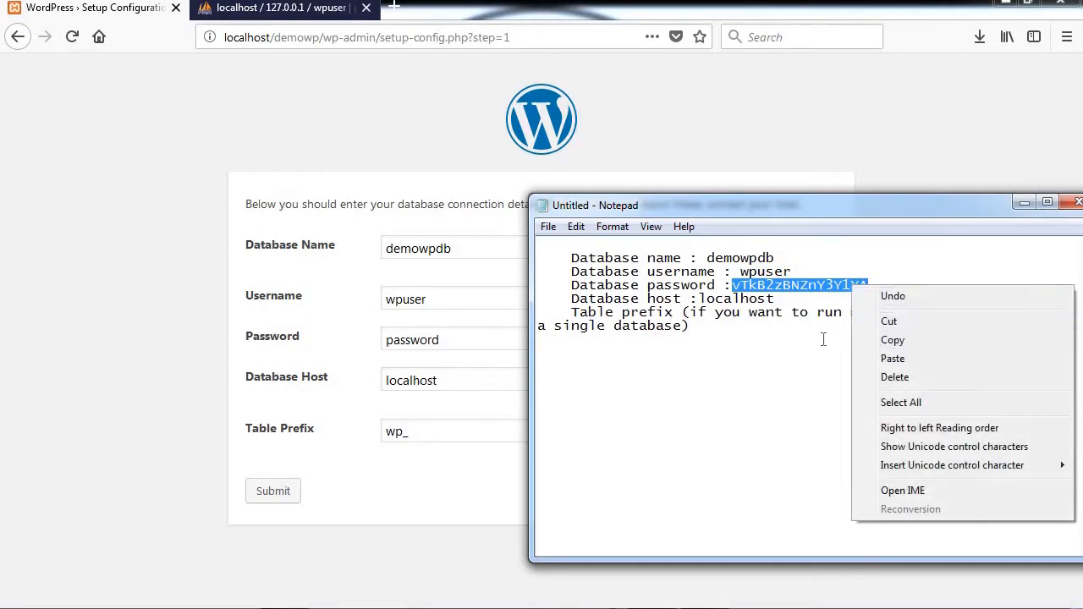
left_click(880, 341)
left_click(452, 340)
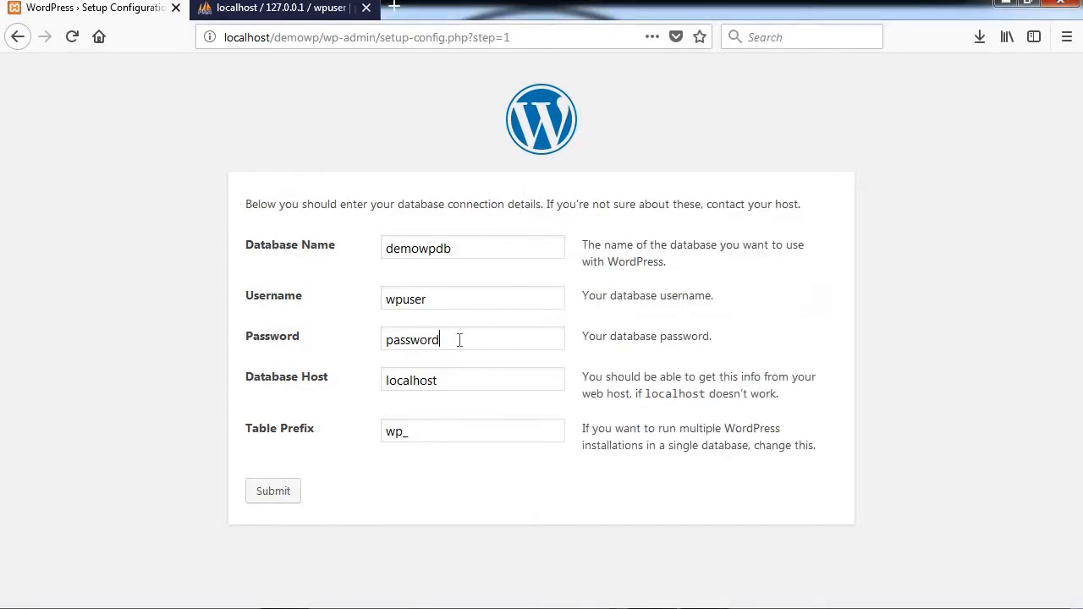
double_click(382, 339)
right_click(386, 339)
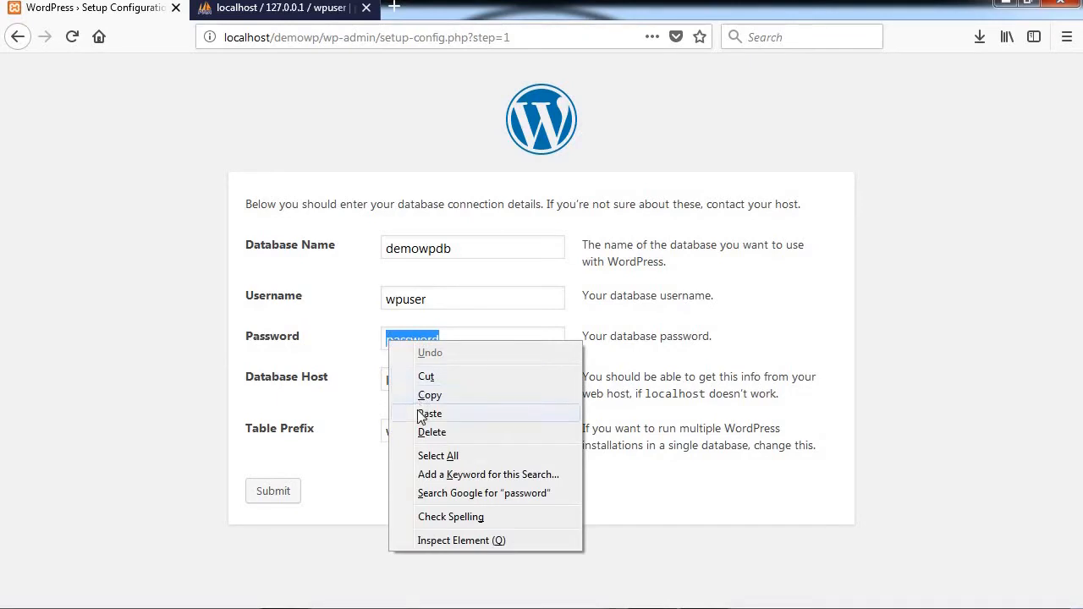
left_click(424, 414)
Step: Confirm the database host is localhost and submit the connection details
key("alt+Tab")
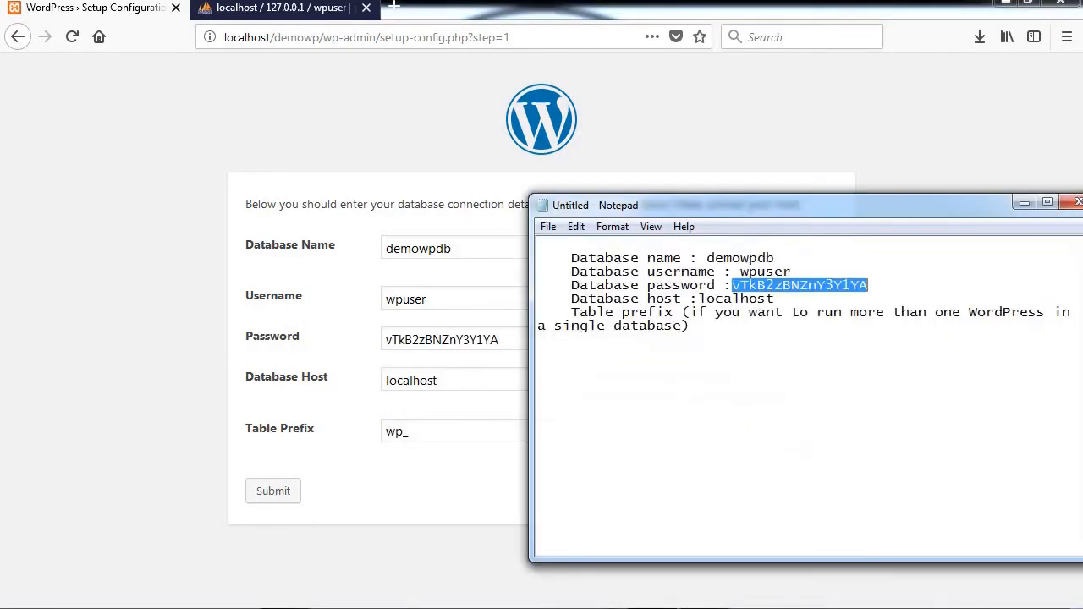
left_click_drag(700, 299, 717, 299)
left_click(455, 379)
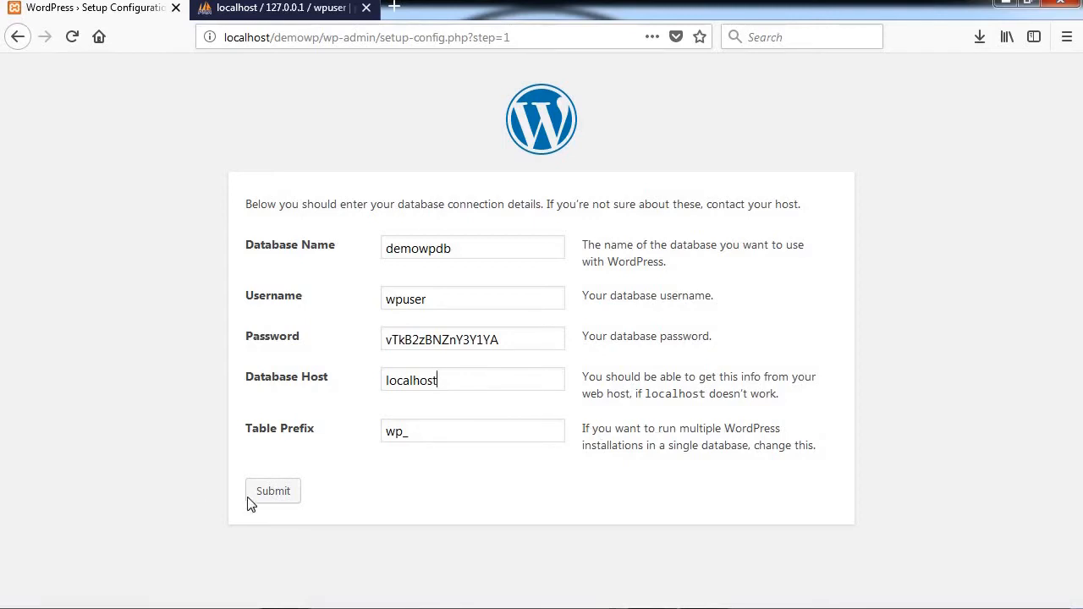
left_click(269, 494)
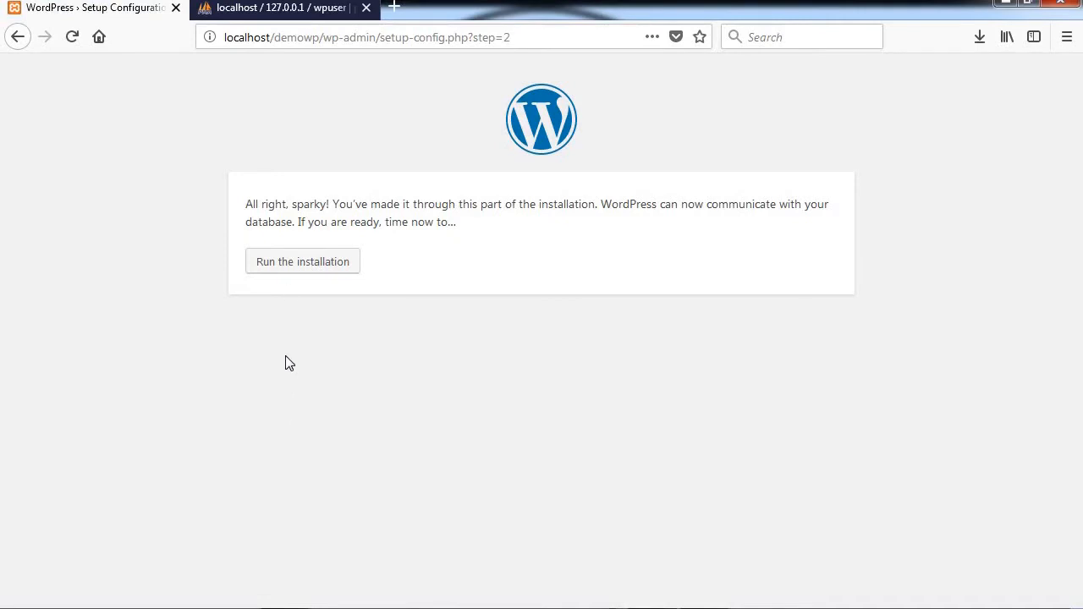
Step: Run the installation and enter site title WP DEMO LOCAL with username wpadmin
left_click(296, 267)
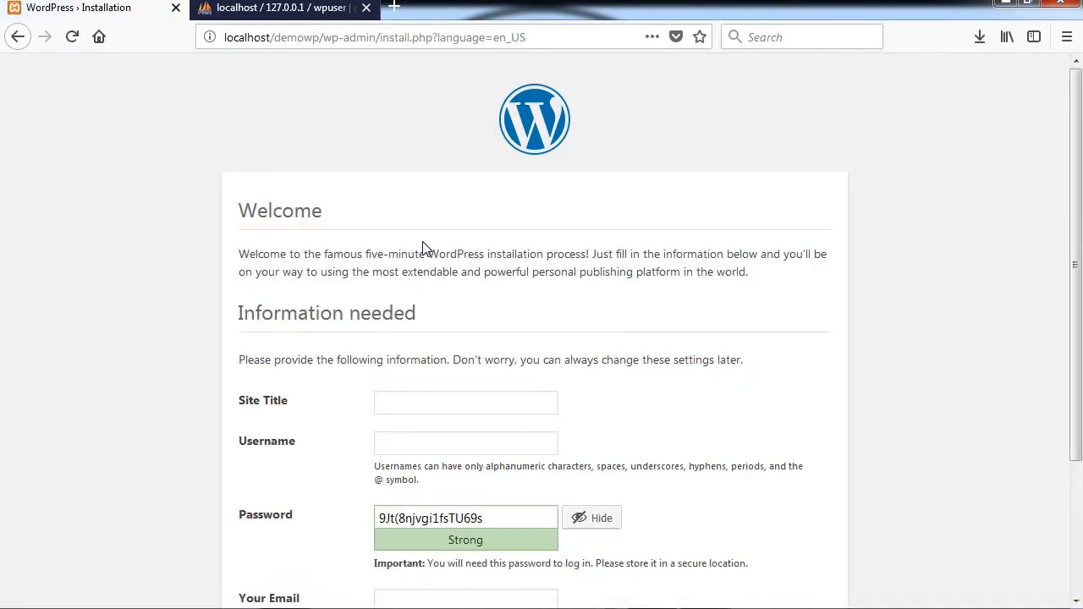
scroll(398, 338, "down", 4)
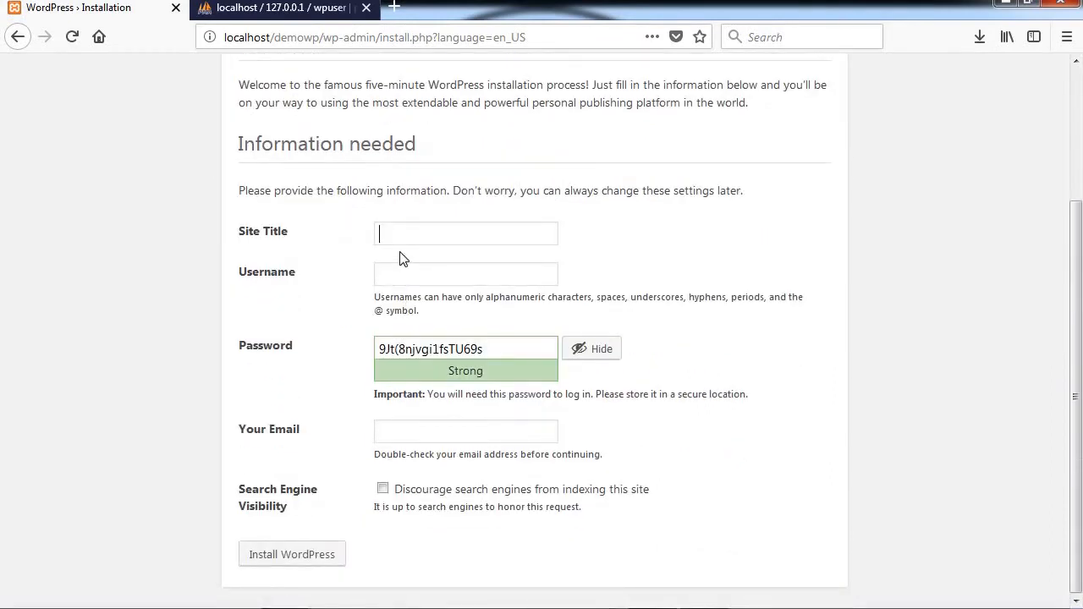
type("WP")
type(" DEM")
type("O LOCA")
type("admi")
key("BackSpace")
key("BackSpace")
key("BackSpace")
key("BackSpace")
type("wpadm")
Step: Copy the generated admin password from the install form
left_click_drag(494, 347, 374, 349)
right_click(421, 349)
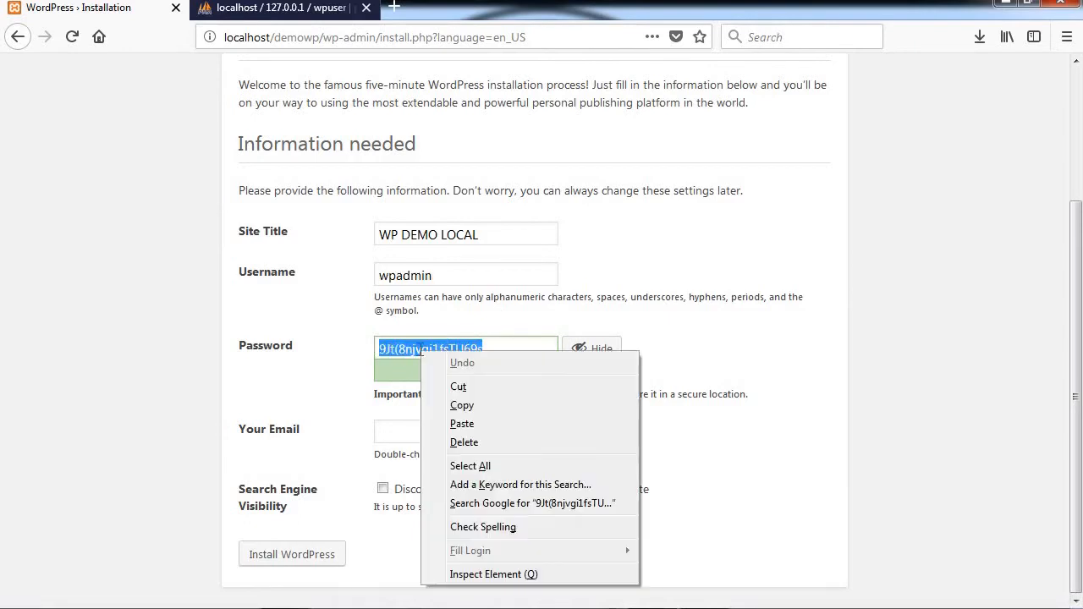
left_click(461, 406)
key("alt+Tab")
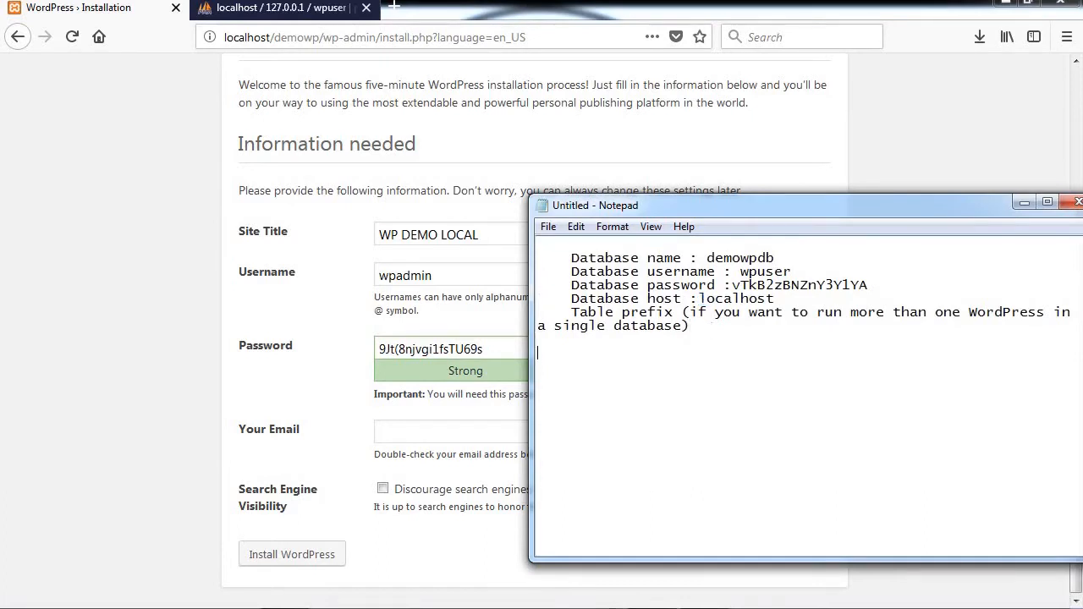
Step: Note the site username wpadmin and the copied site password in Notepad, then hide it
type("site username wpadmin")
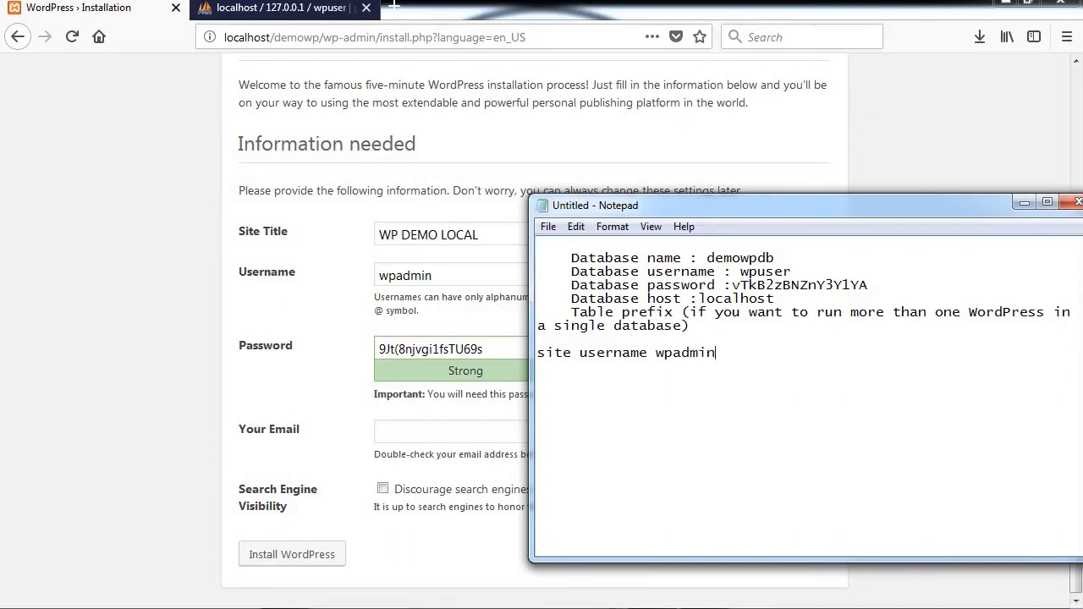
left_click(648, 352)
type(":")
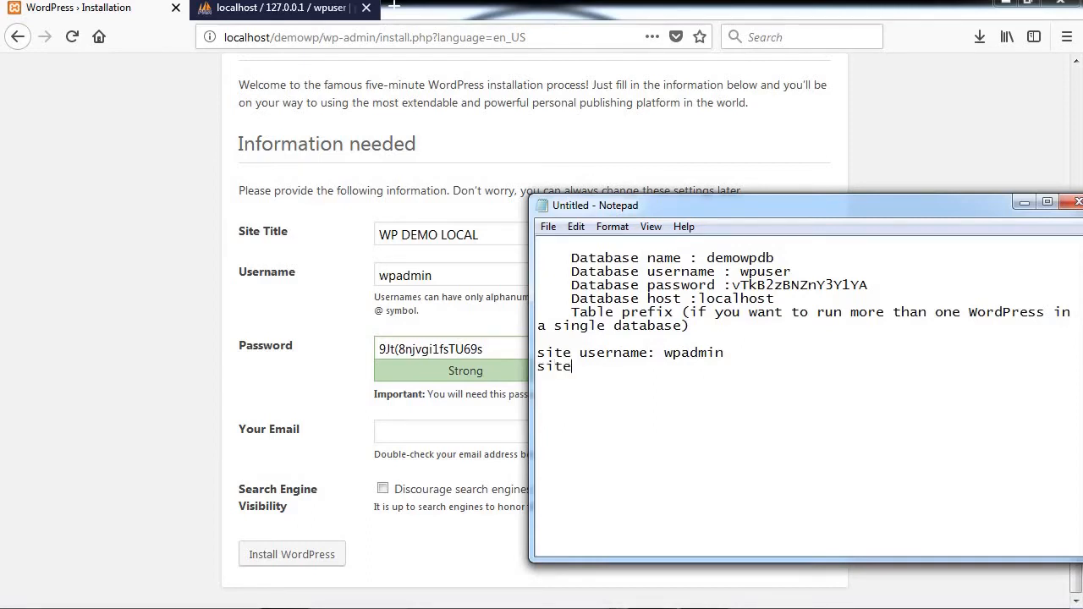
type(" password:")
key("ctrl+v")
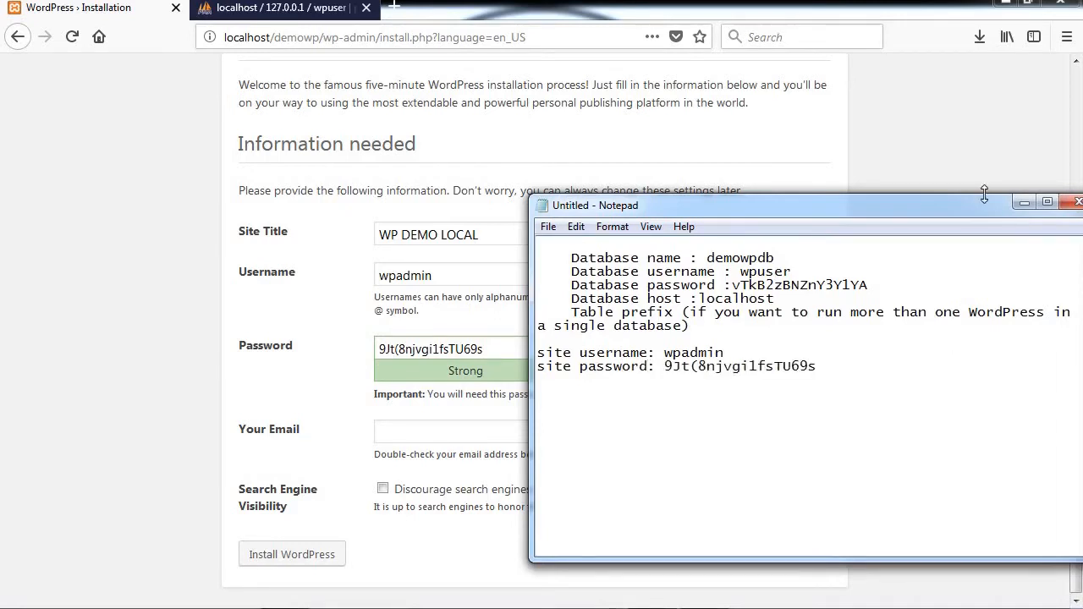
left_click(1022, 204)
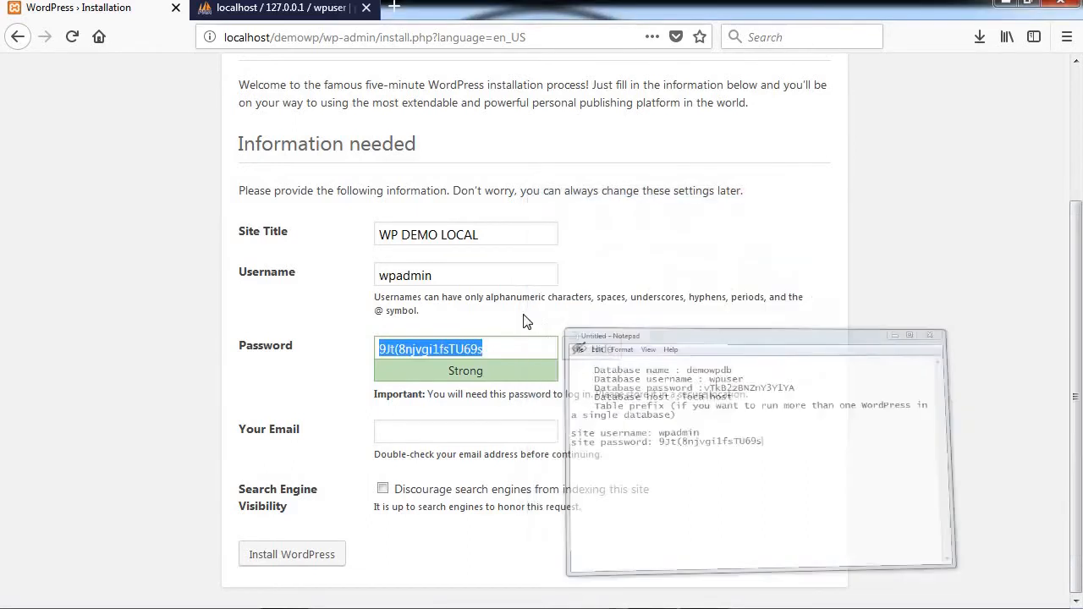
left_click(415, 431)
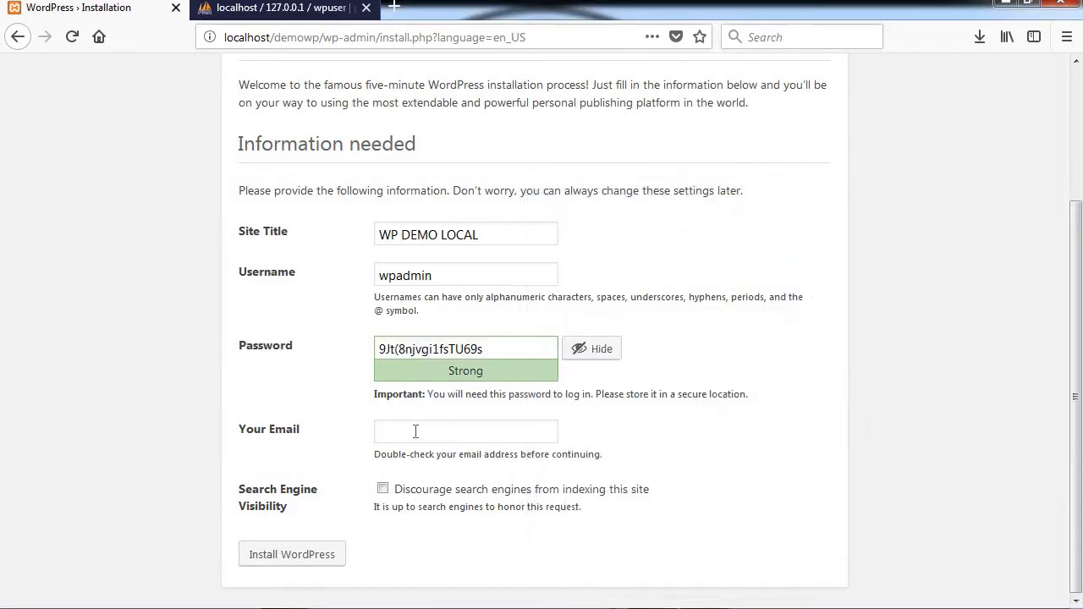
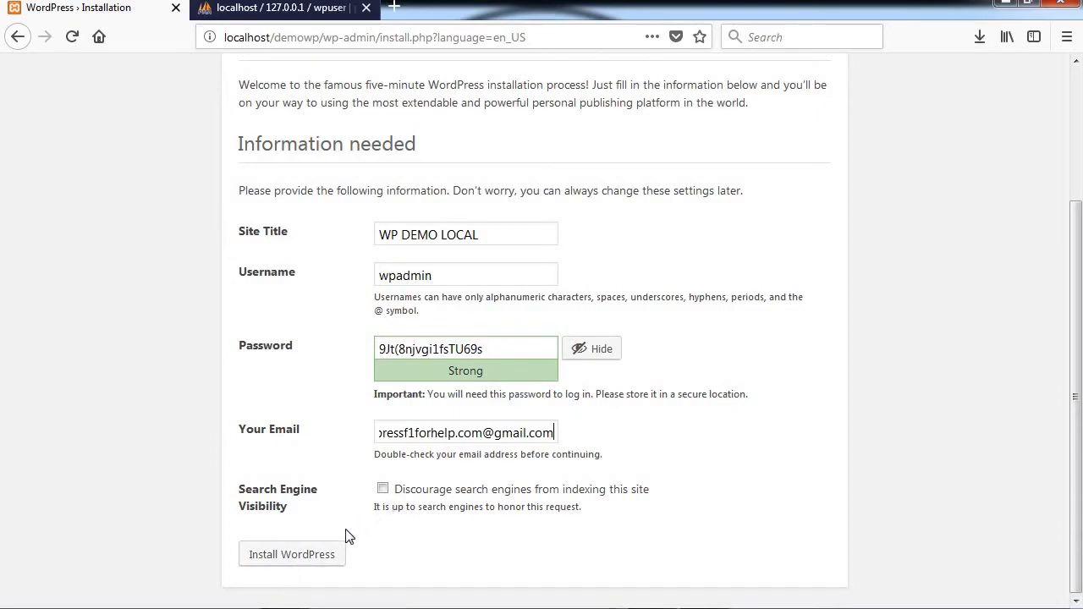
Step: Enter the admin e-mail address, install WordPress, and handle Firefox's login-saving prompts
left_click(292, 554)
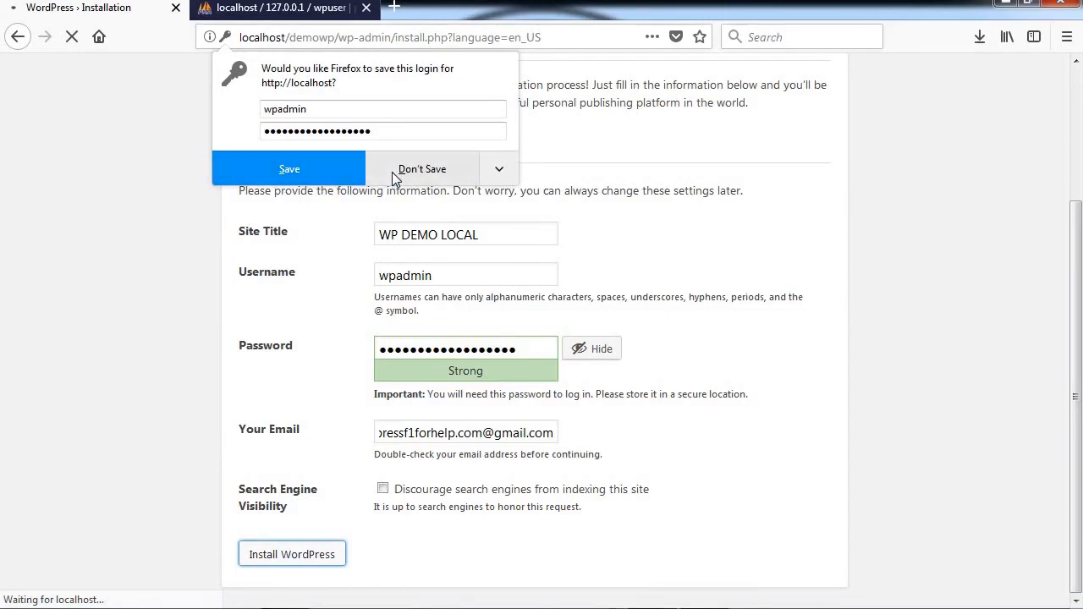
left_click(317, 170)
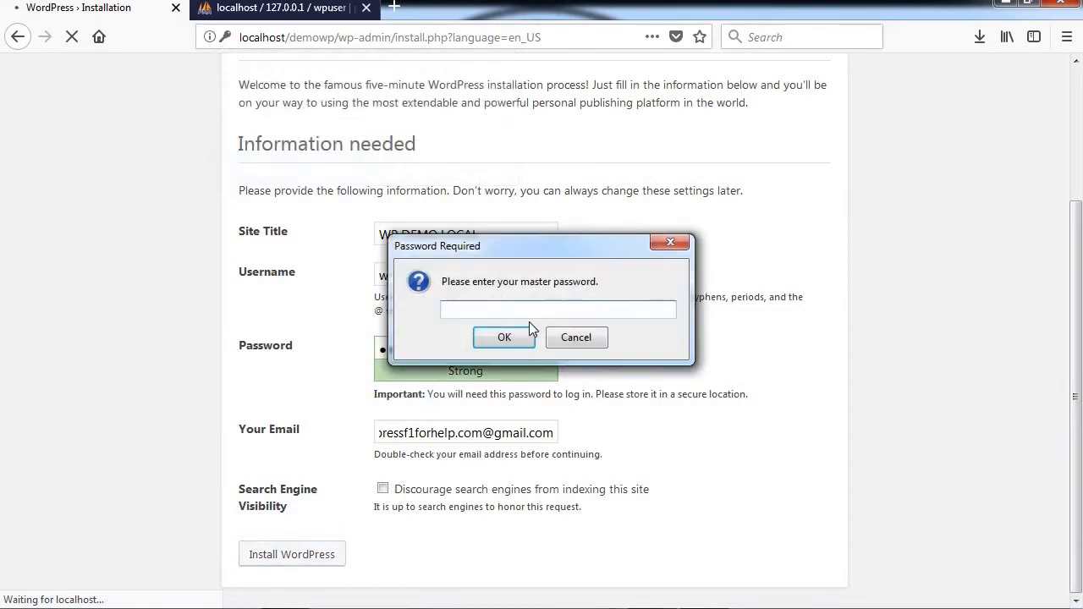
type("•••••••••••")
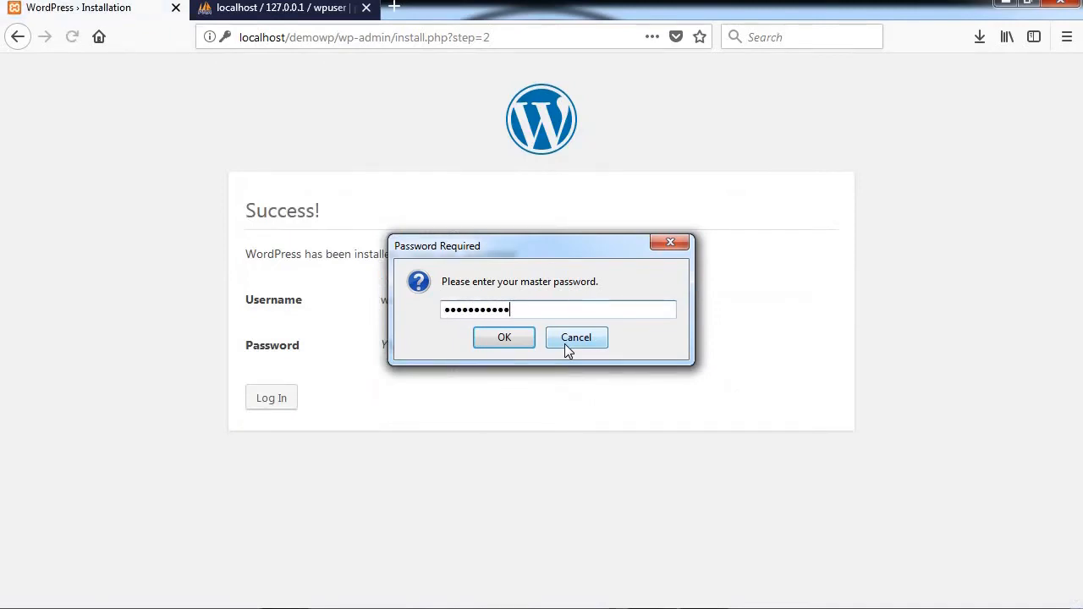
left_click(527, 341)
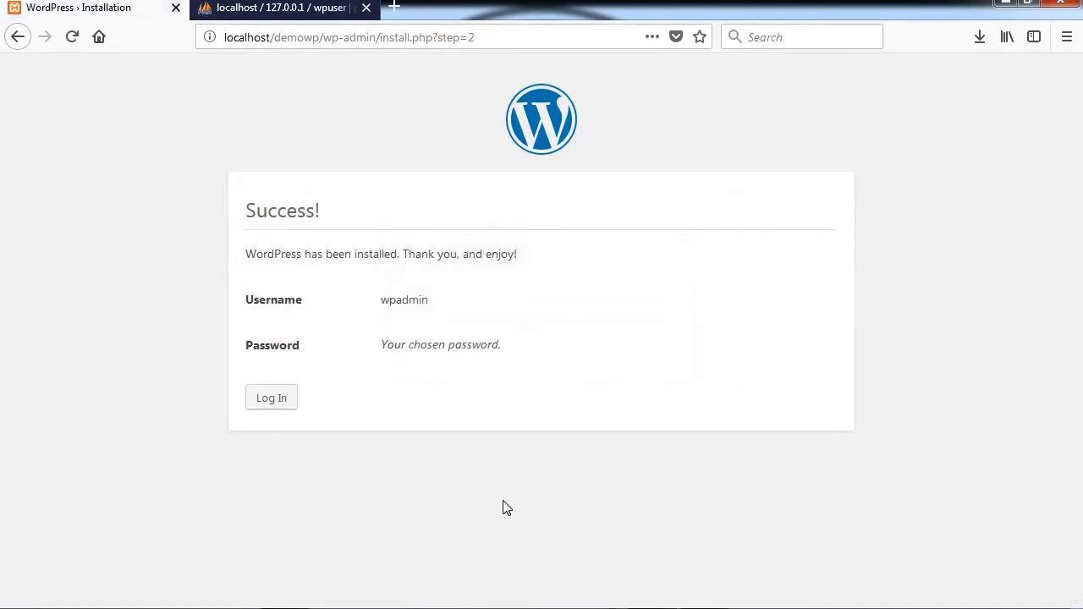
Step: Copy the wpadmin username and log in to the admin dashboard
double_click(389, 298)
right_click(401, 306)
left_click(412, 312)
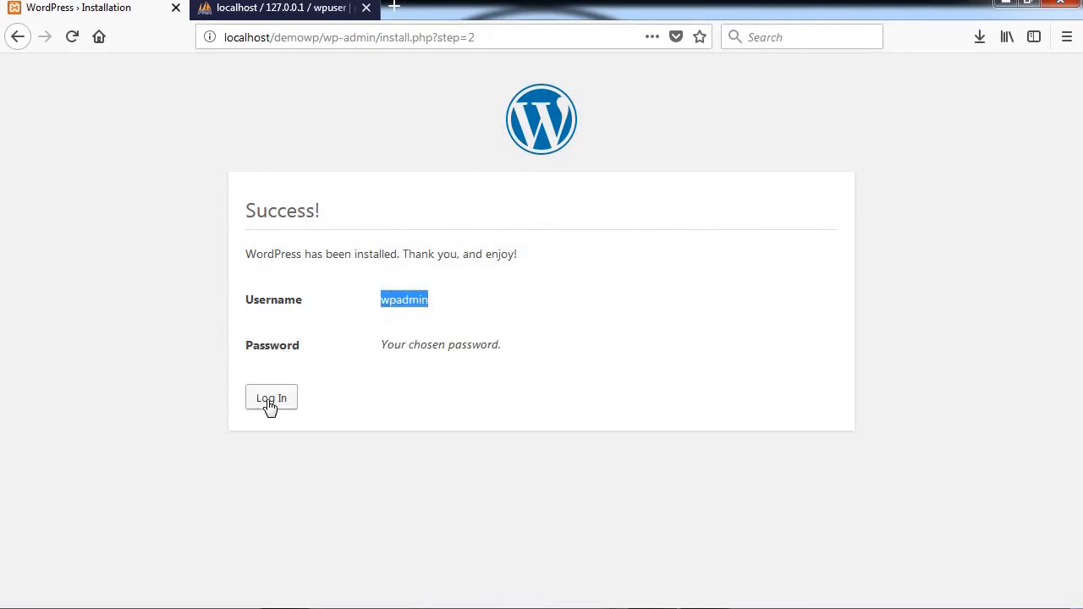
left_click(269, 399)
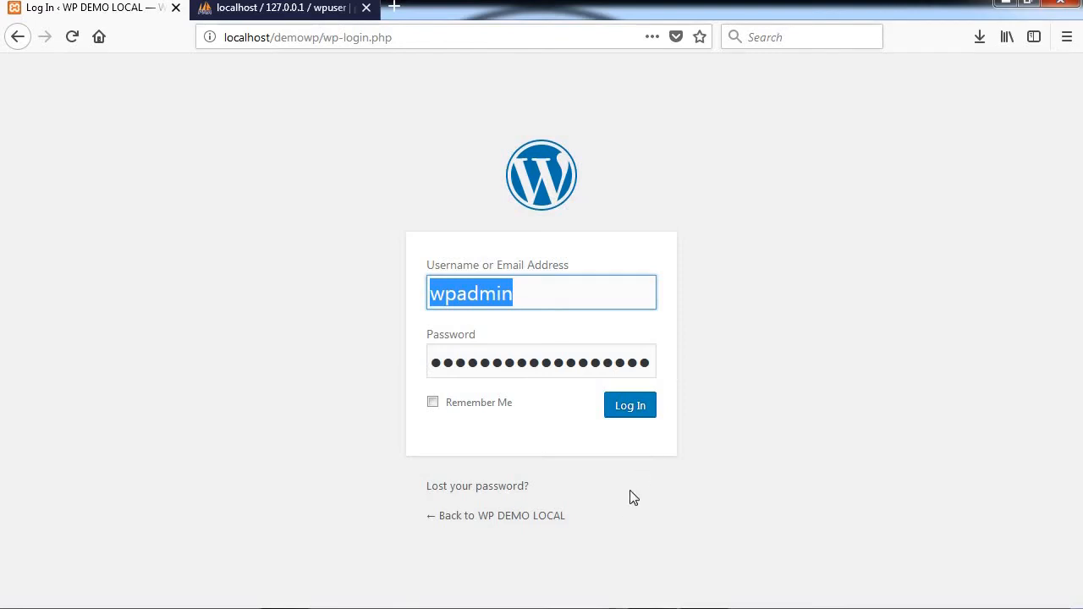
left_click(641, 421)
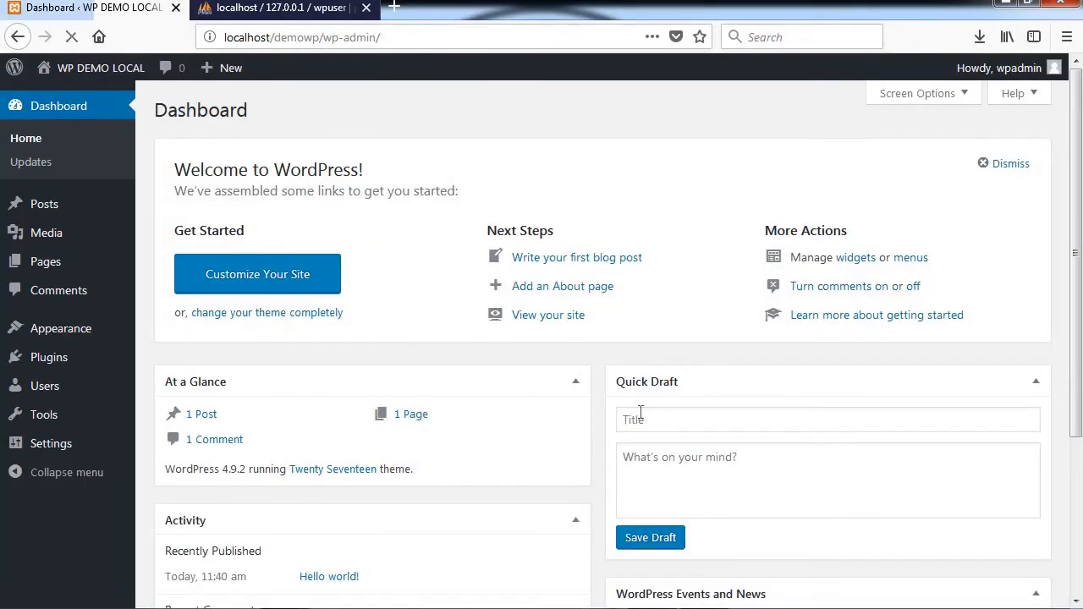
Step: Browse Posts and Appearance > Themes, then view the WP DEMO LOCAL front end
scroll(237, 306, "down", 4)
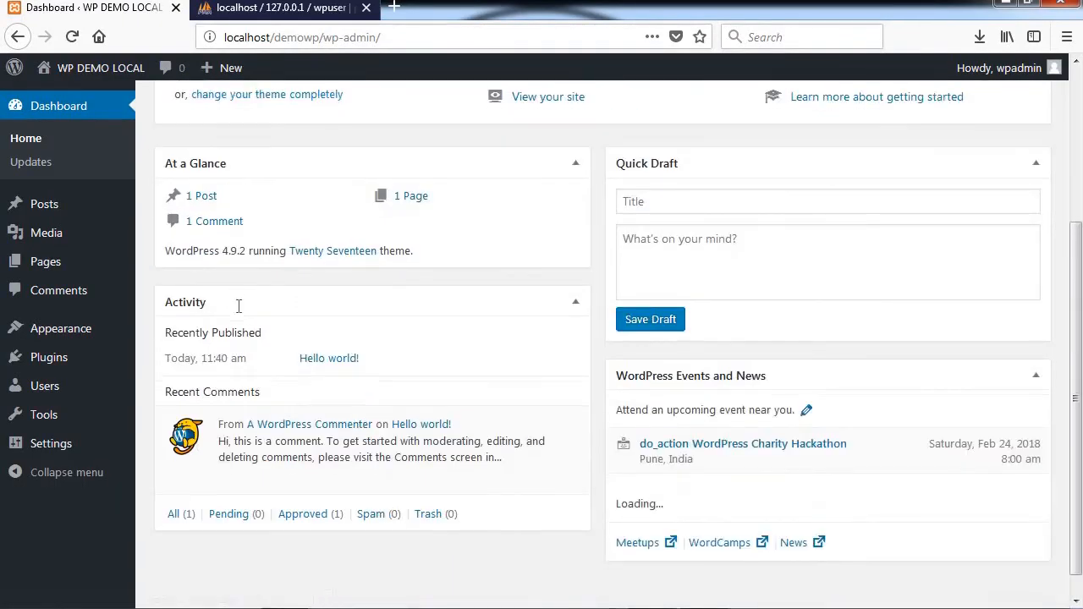
scroll(239, 308, "up", 5)
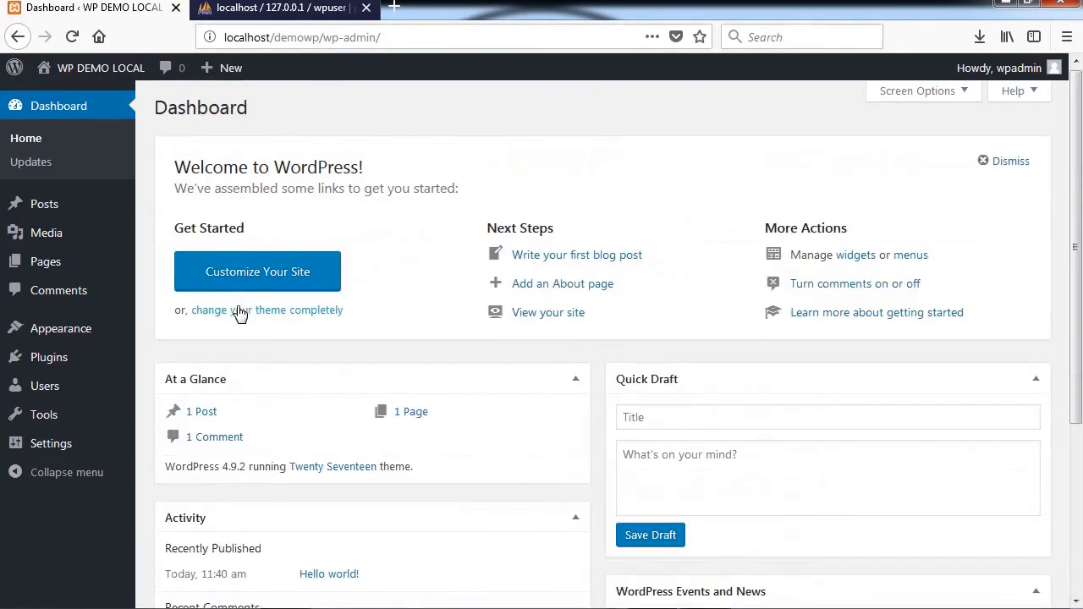
left_click(44, 205)
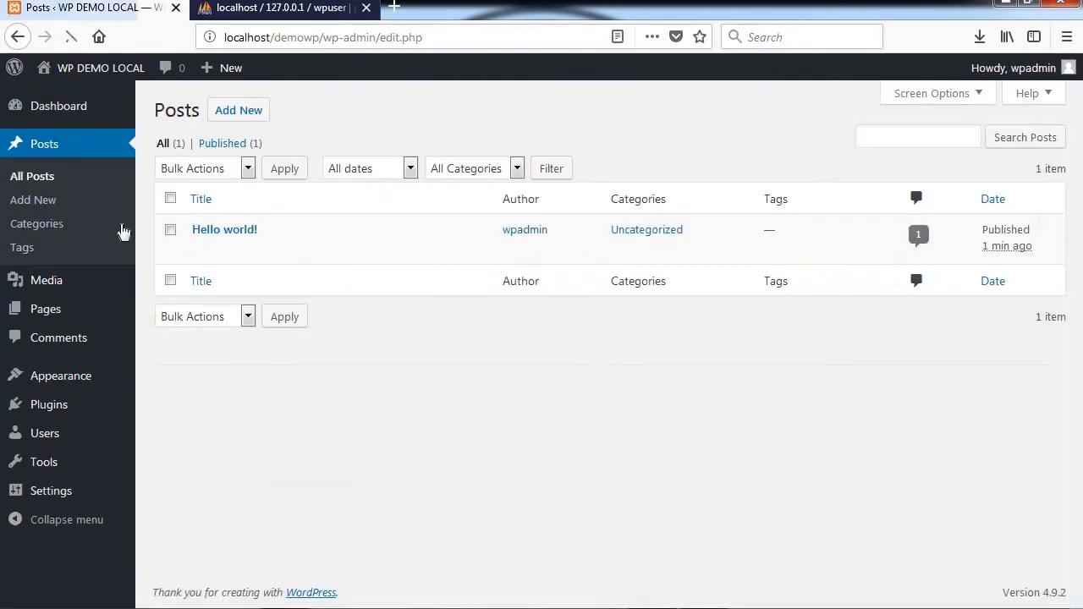
mouse_move(47, 299)
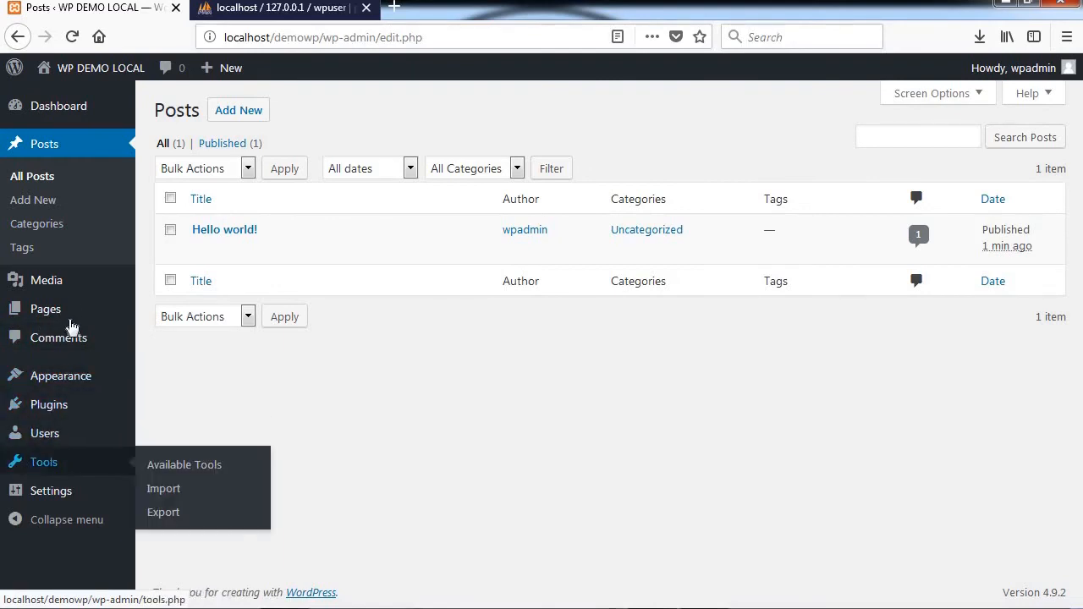
mouse_move(43, 375)
left_click(167, 377)
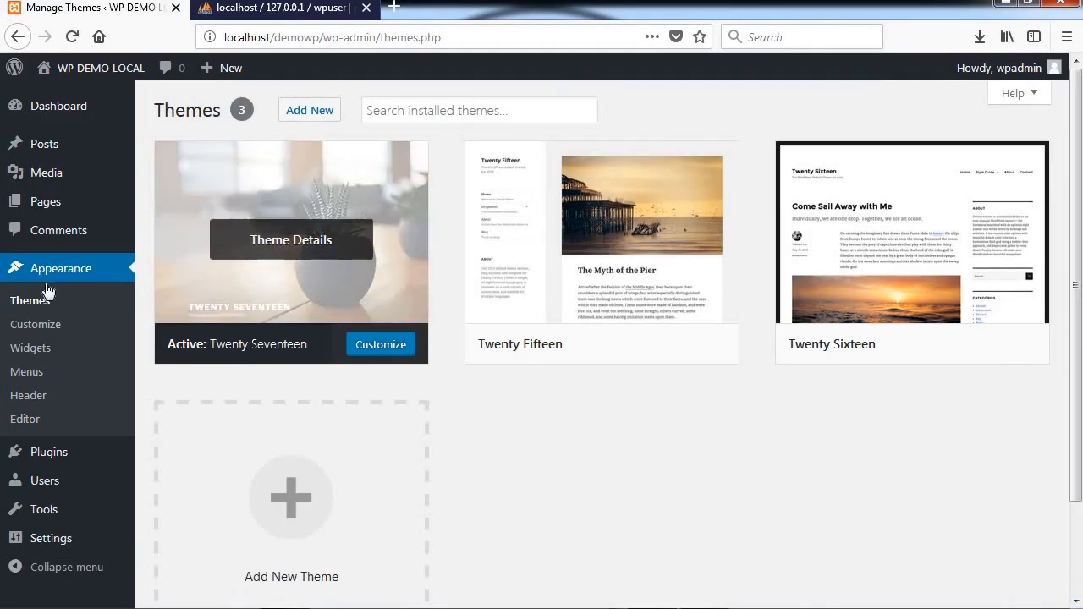
mouse_move(41, 77)
left_click(73, 99)
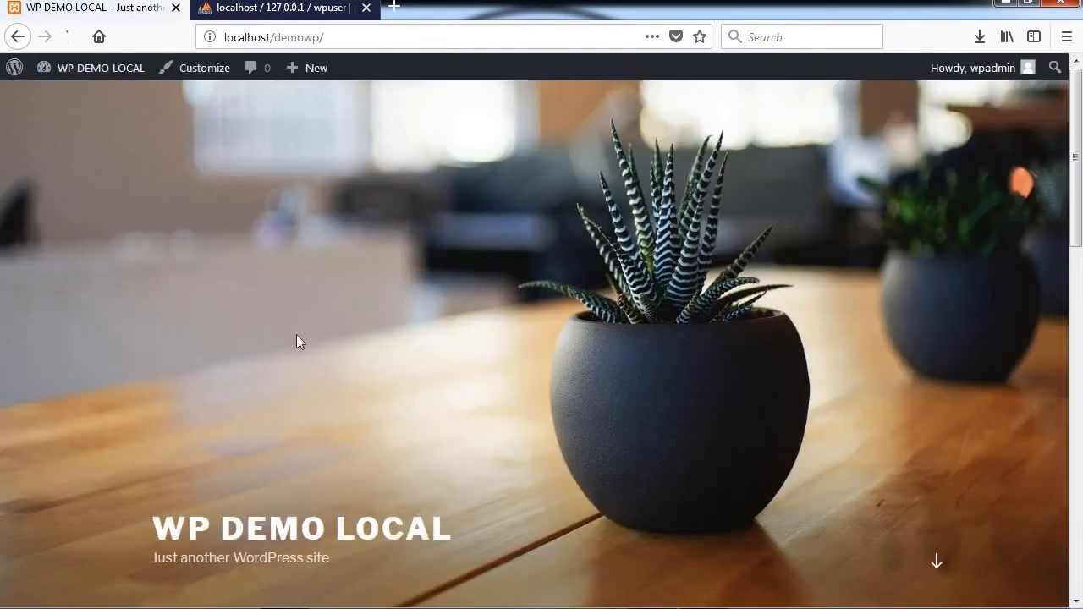
Step: Scroll through the WP DEMO LOCAL homepage down to the footer, then back up slightly
scroll(296, 334, "down", 5)
scroll(296, 342, "down", 5)
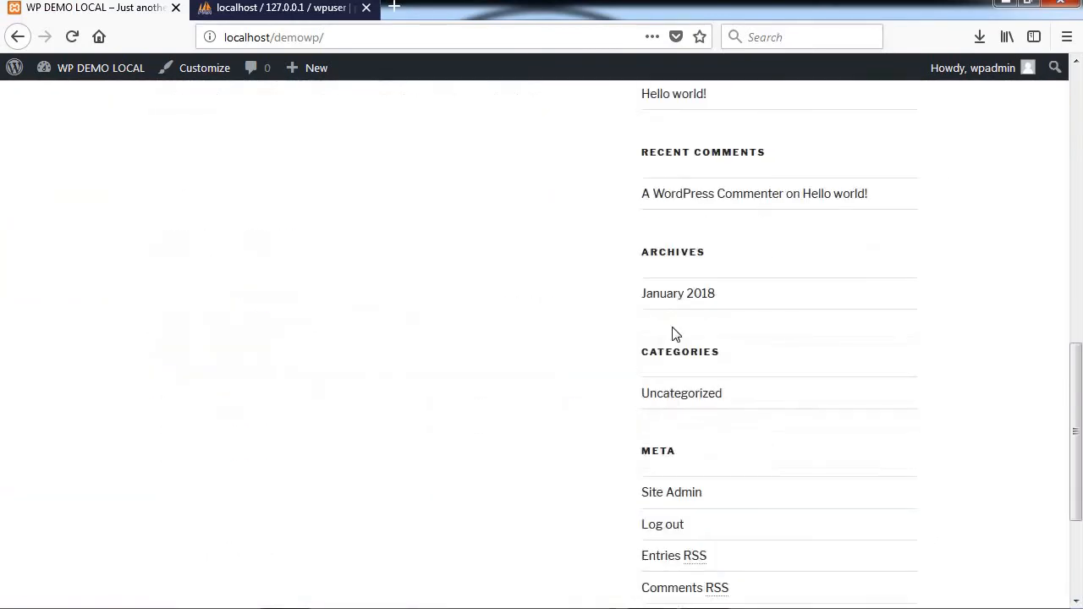
scroll(675, 335, "down", 3)
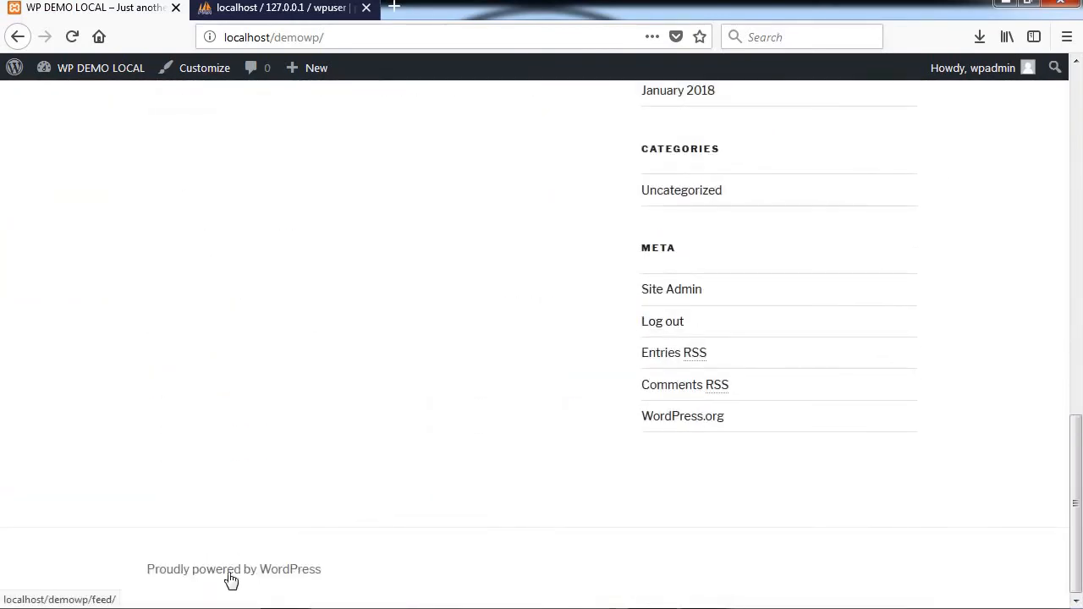
scroll(659, 493, "up", 15)
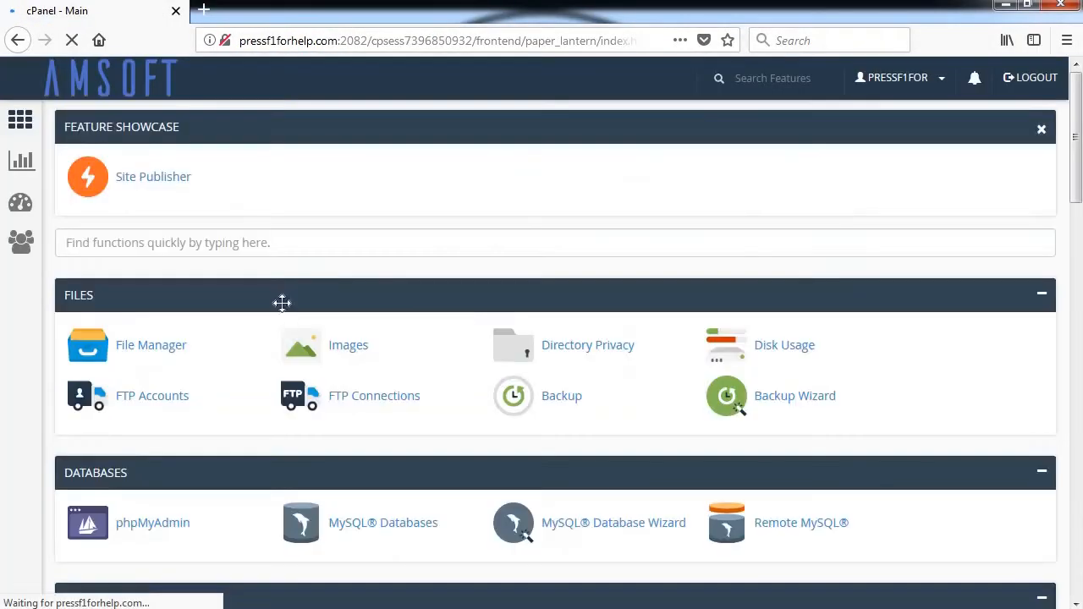
Step: Upload and extract the WordPress zip in File Manager, moving its files into public_html
left_click(151, 345)
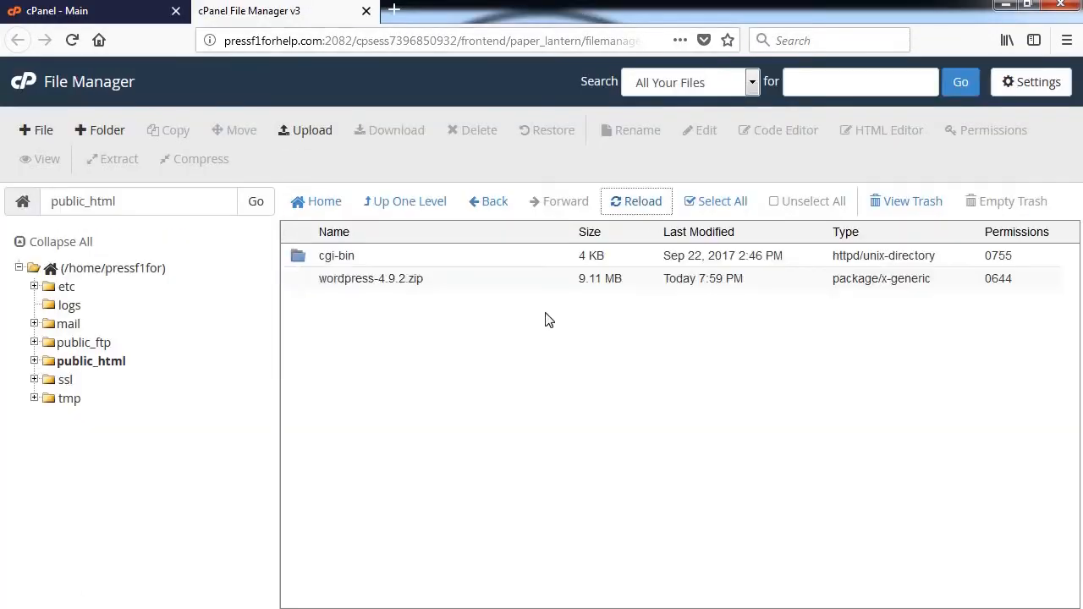
left_click(715, 203)
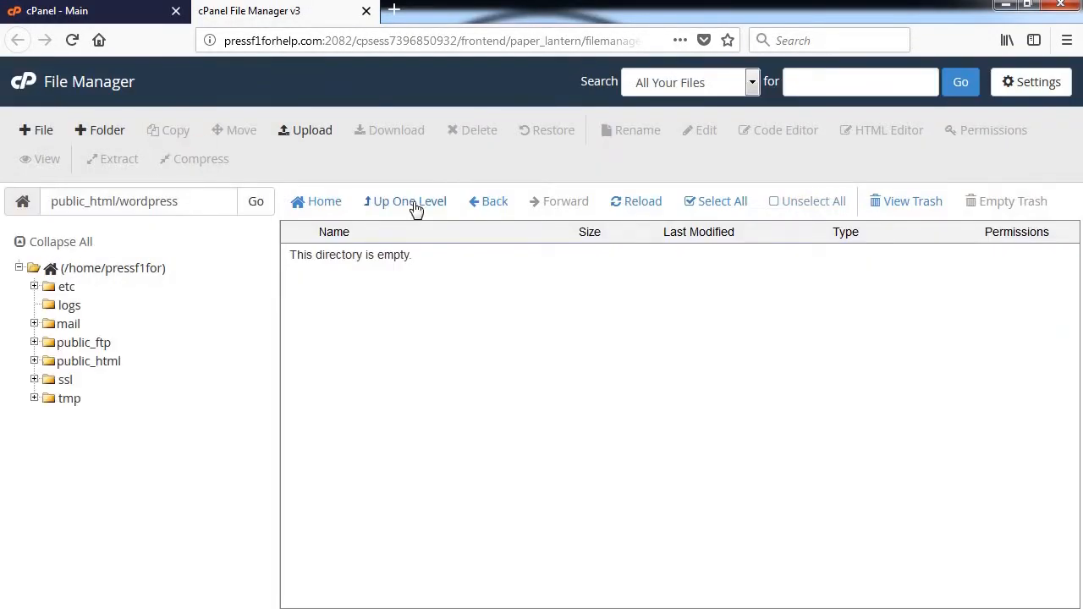
left_click(413, 203)
Step: Create the wpdbdata database and a user with a generated password, copying the password for setup
left_click(367, 11)
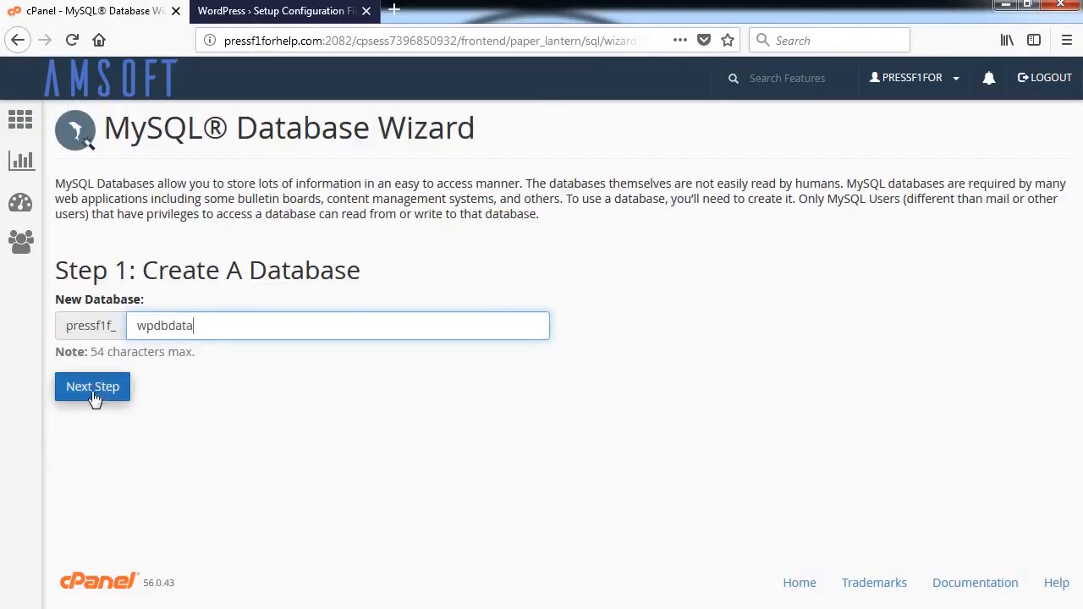
left_click(94, 391)
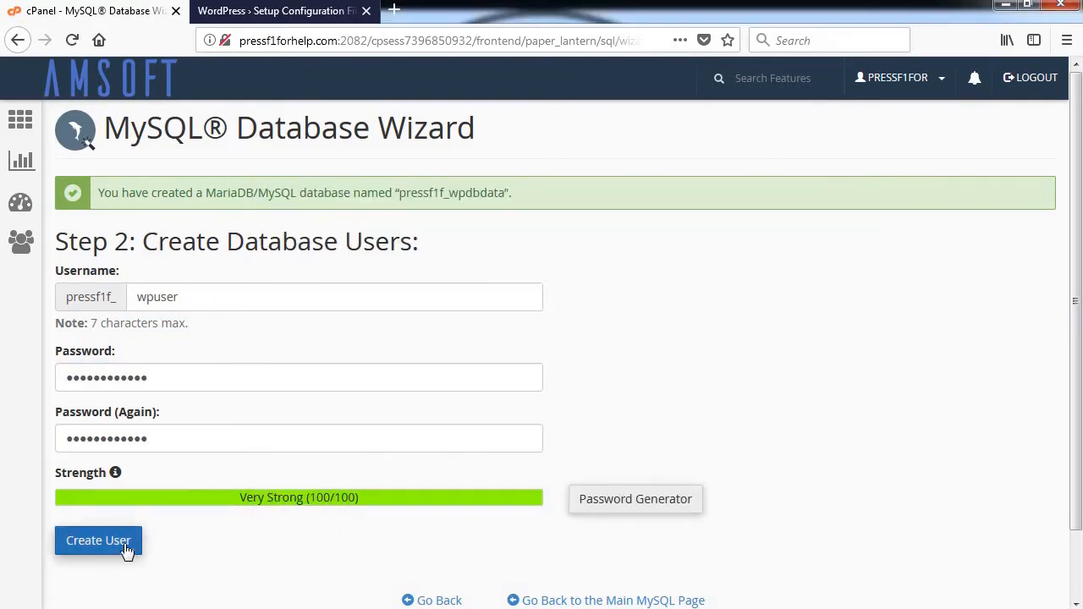
left_click(118, 546)
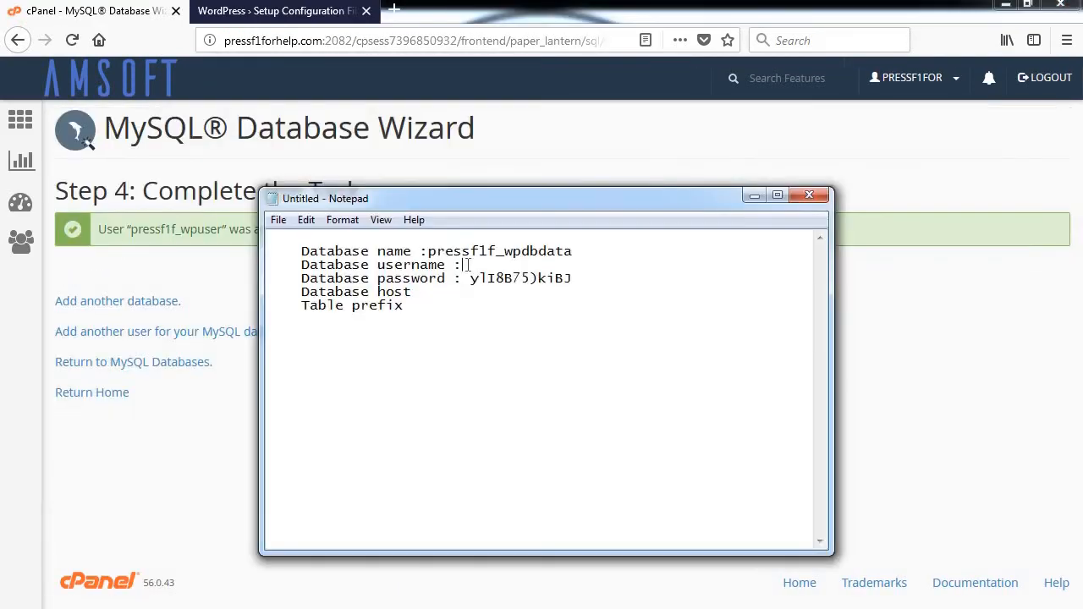
left_click_drag(472, 278, 565, 282)
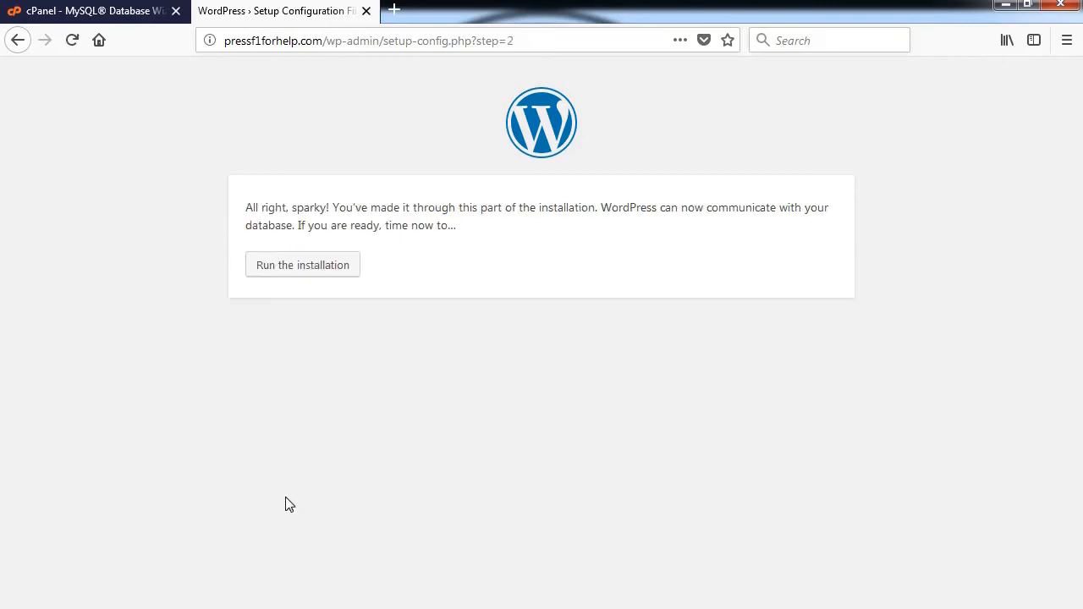
left_click(312, 262)
Step: Install WordPress on the live domain with the site title 'Press F1 For Help'
type("Press F1 For Help")
scroll(464, 286, "down", 2)
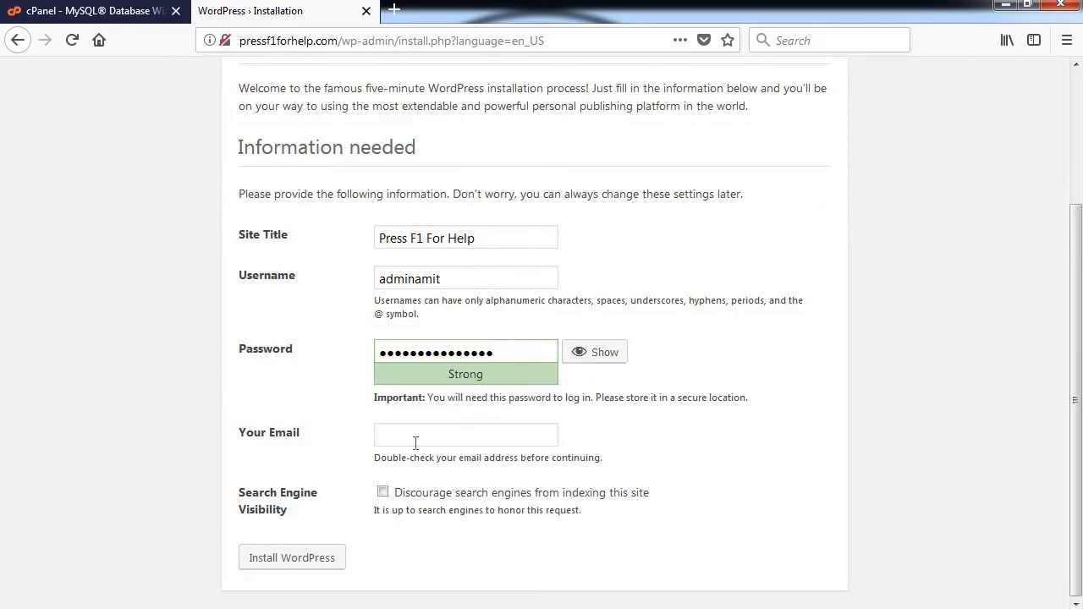
left_click(292, 560)
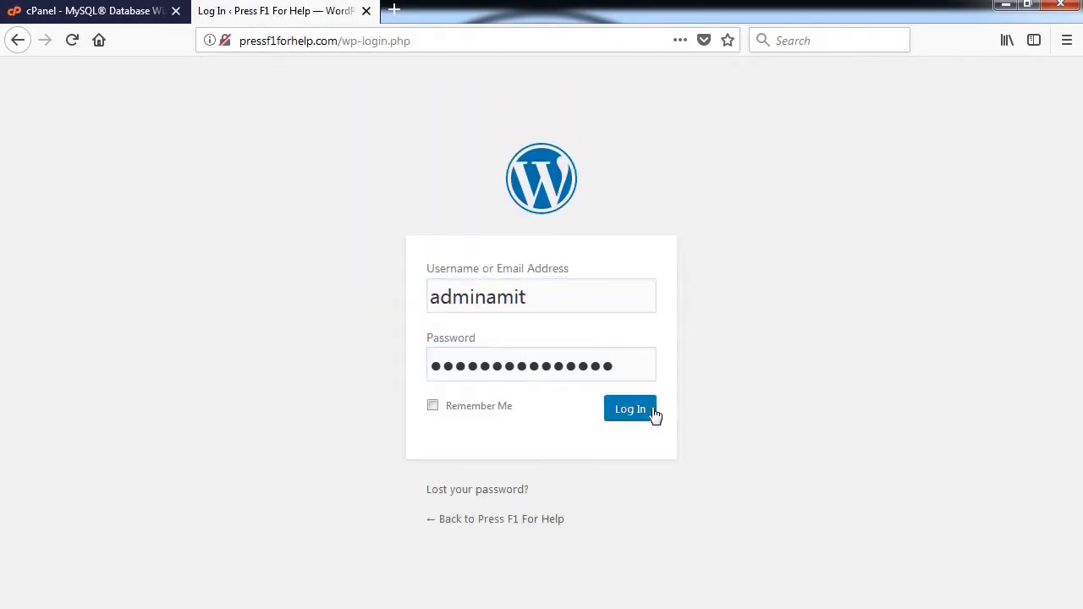